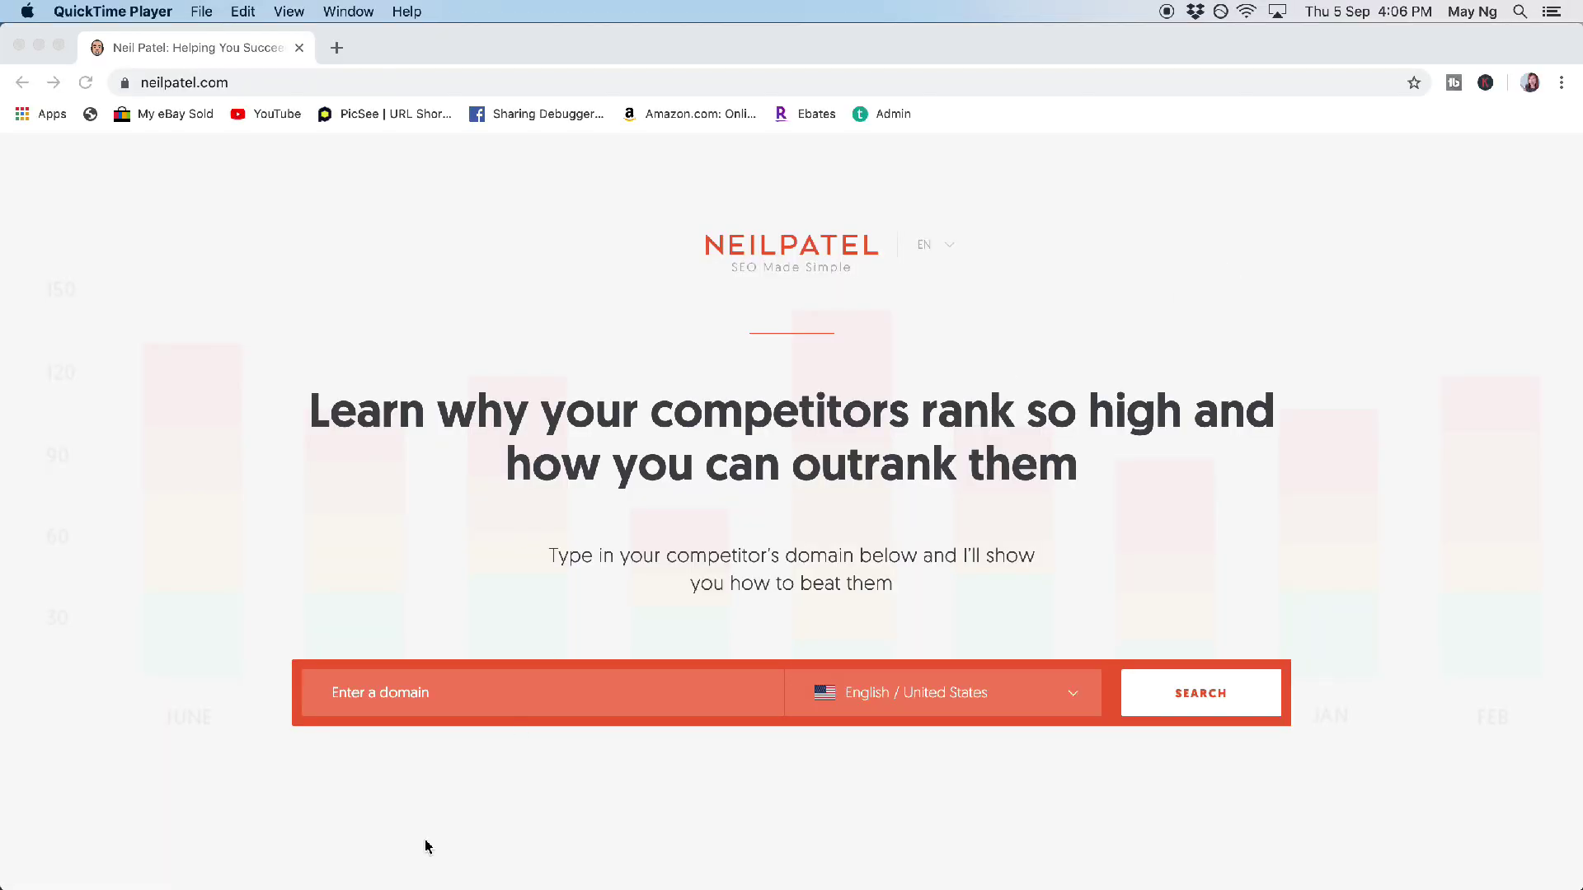
Step: Look up 'moms t-shirt' in Ubersuggest and review its overview: 2,400 searches, SEO difficulty 49, $0.67 CPC
click(487, 692)
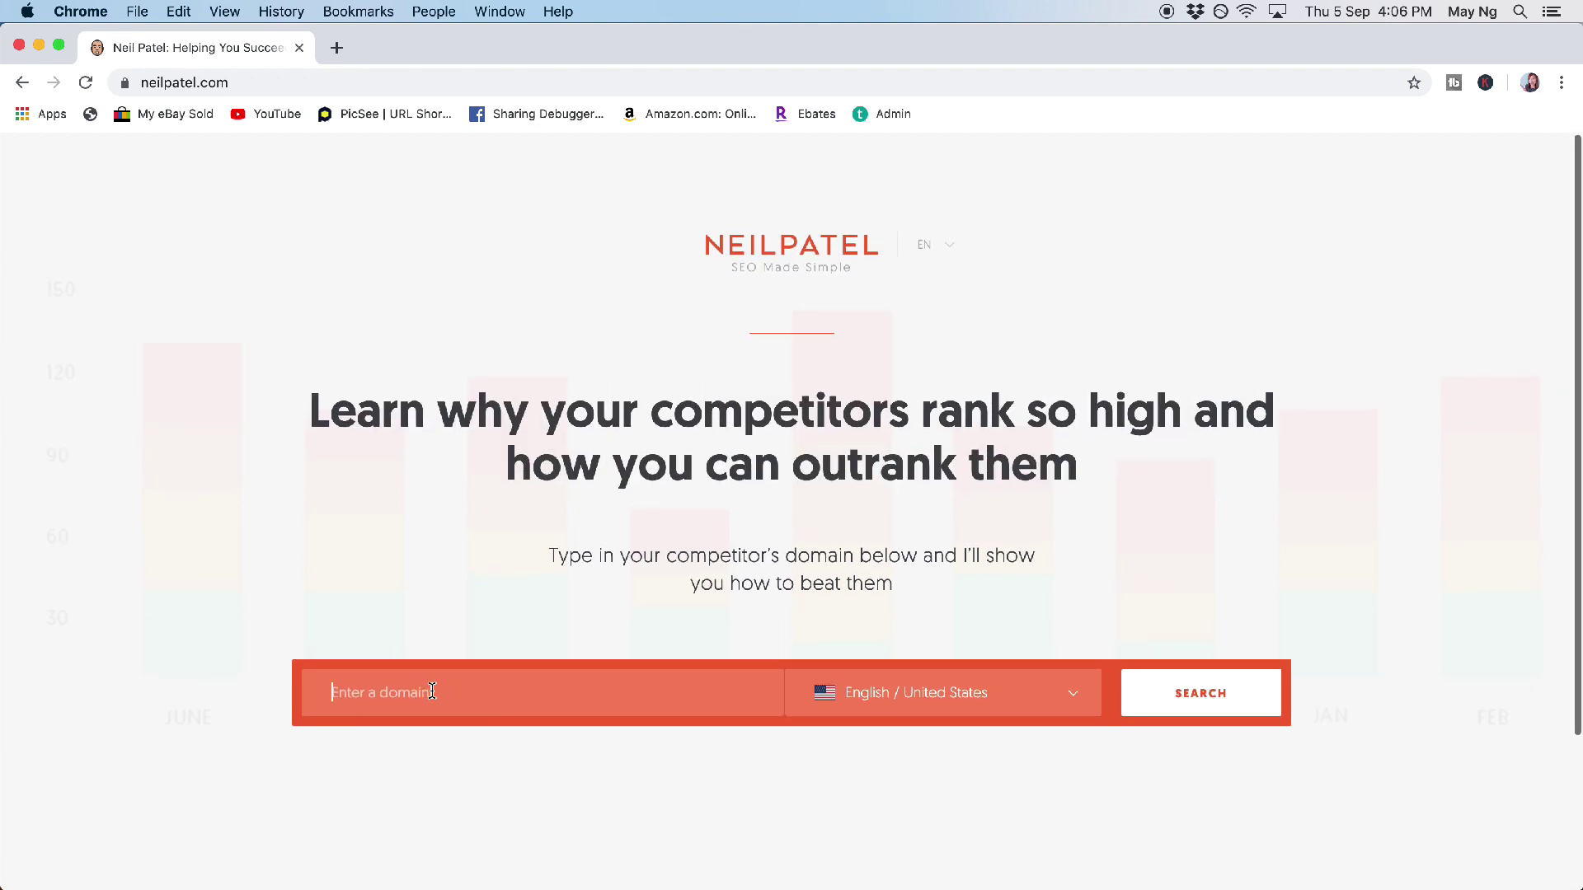
click(432, 691)
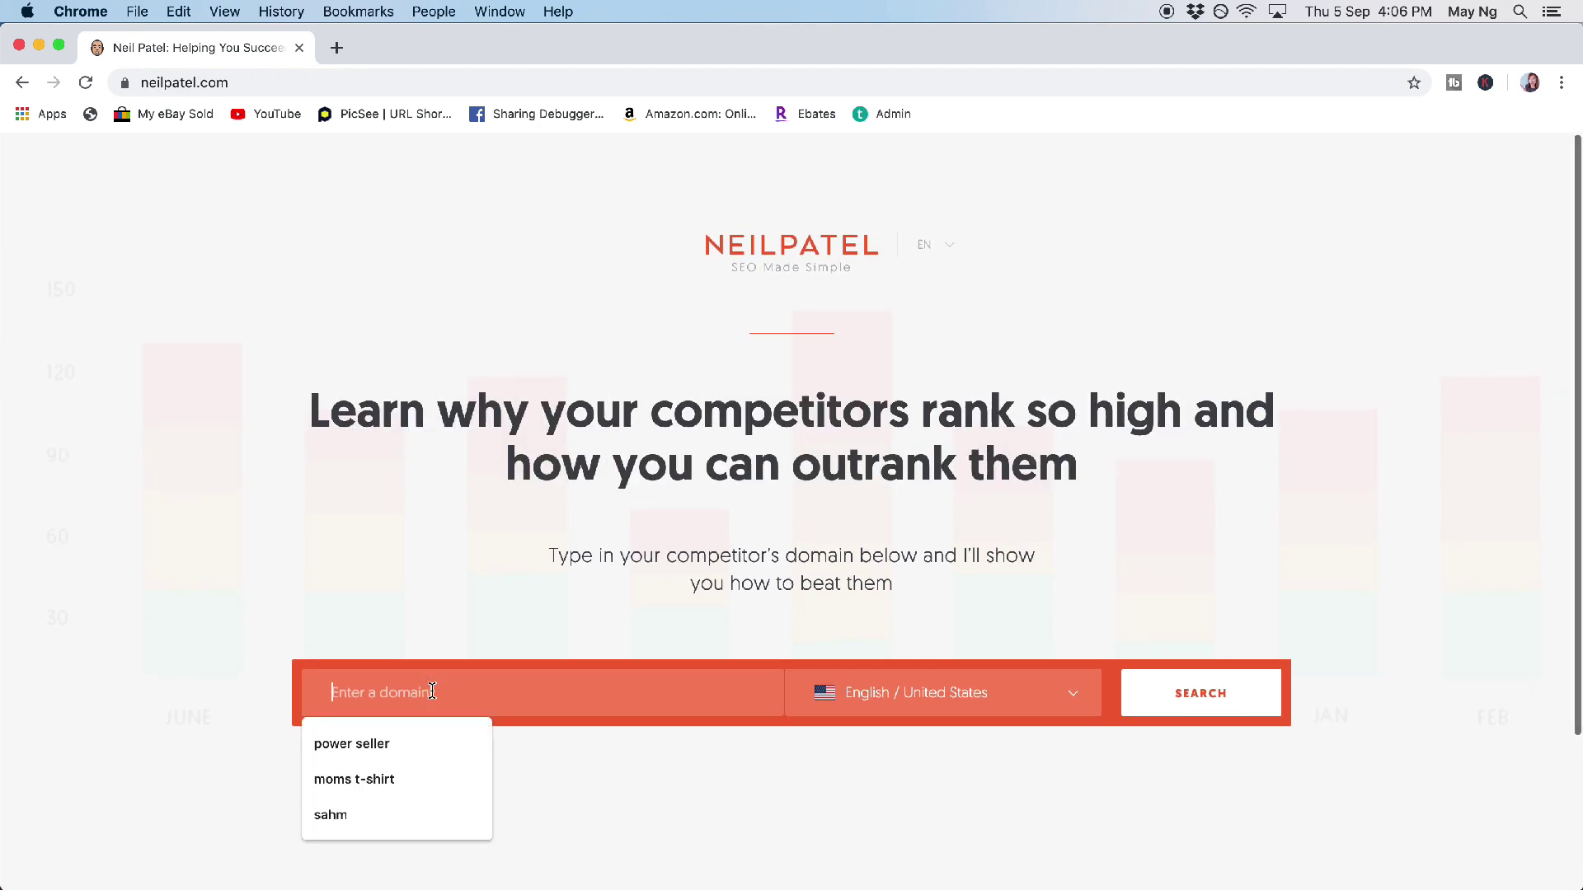
click(347, 780)
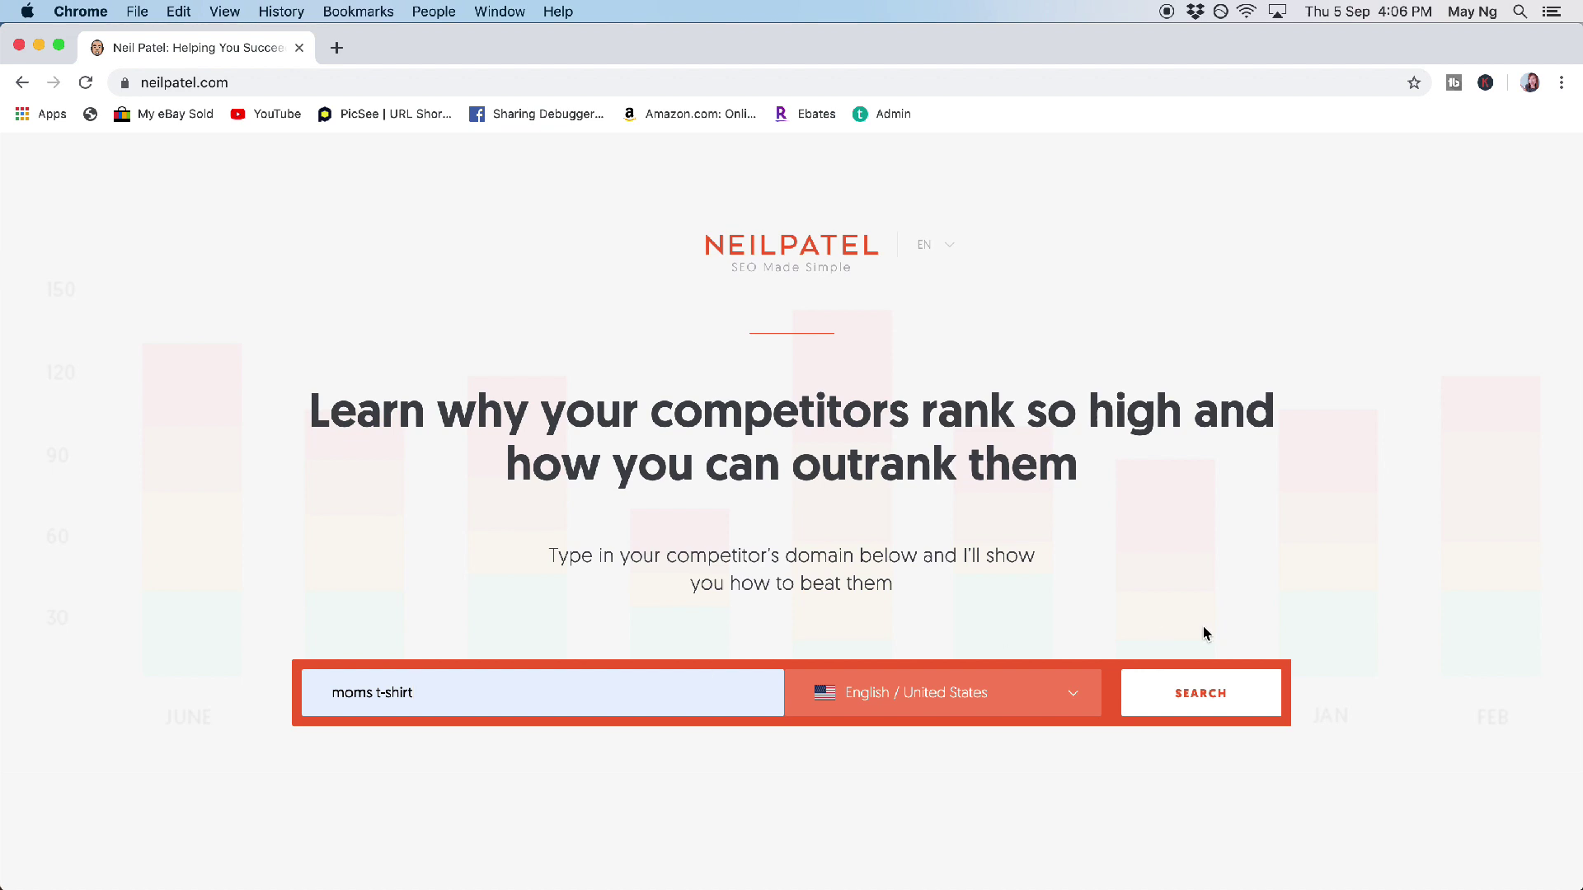
click(1214, 707)
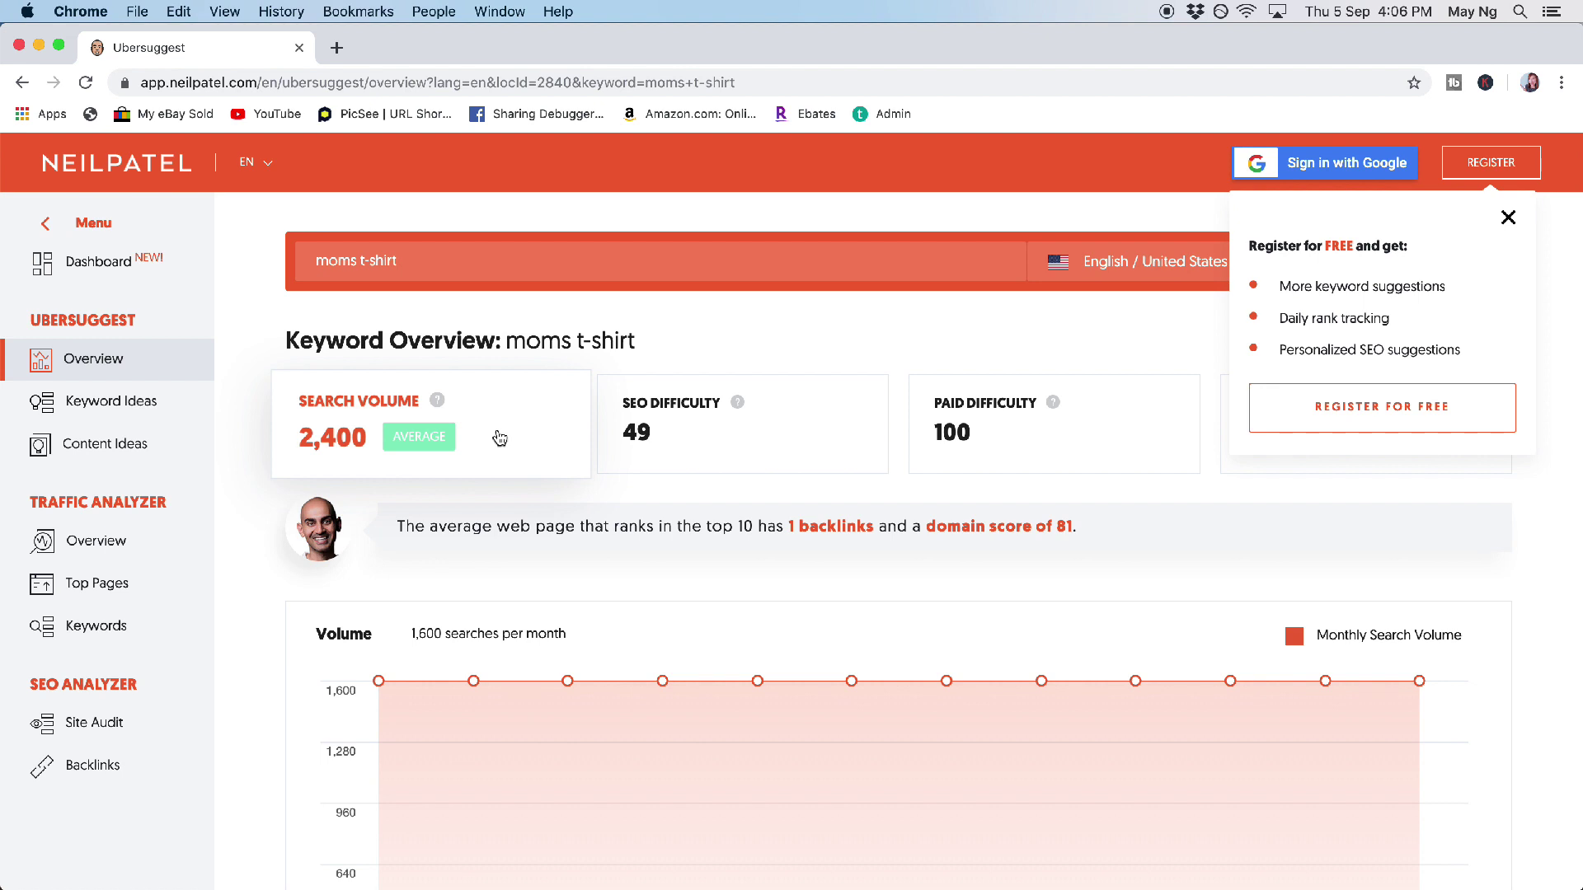
scroll(500, 438, down, 6)
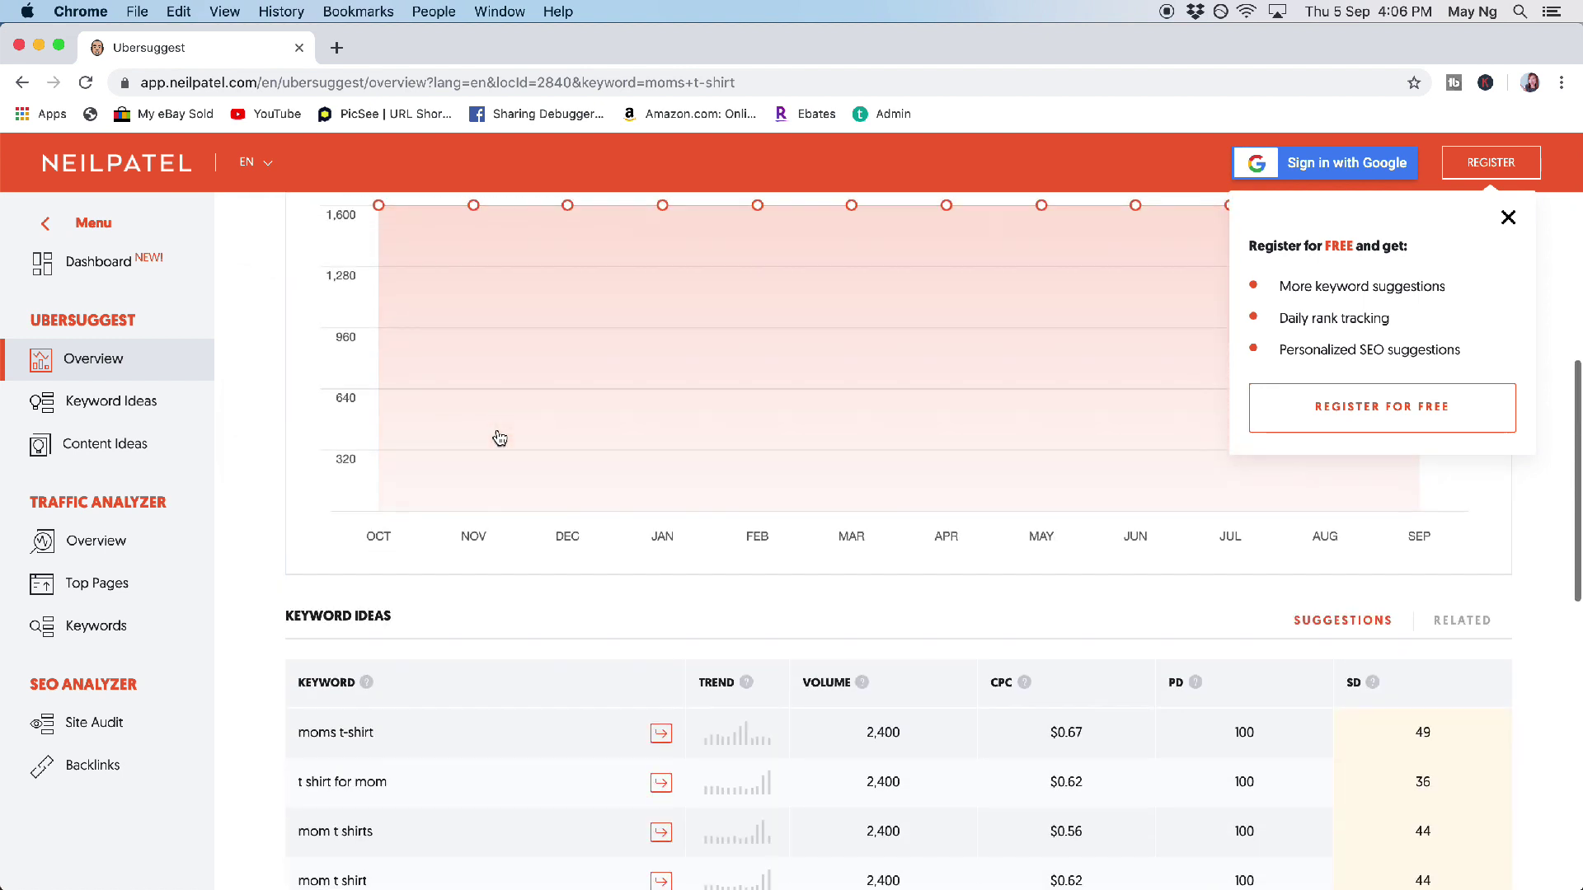
scroll(499, 437, down, 2)
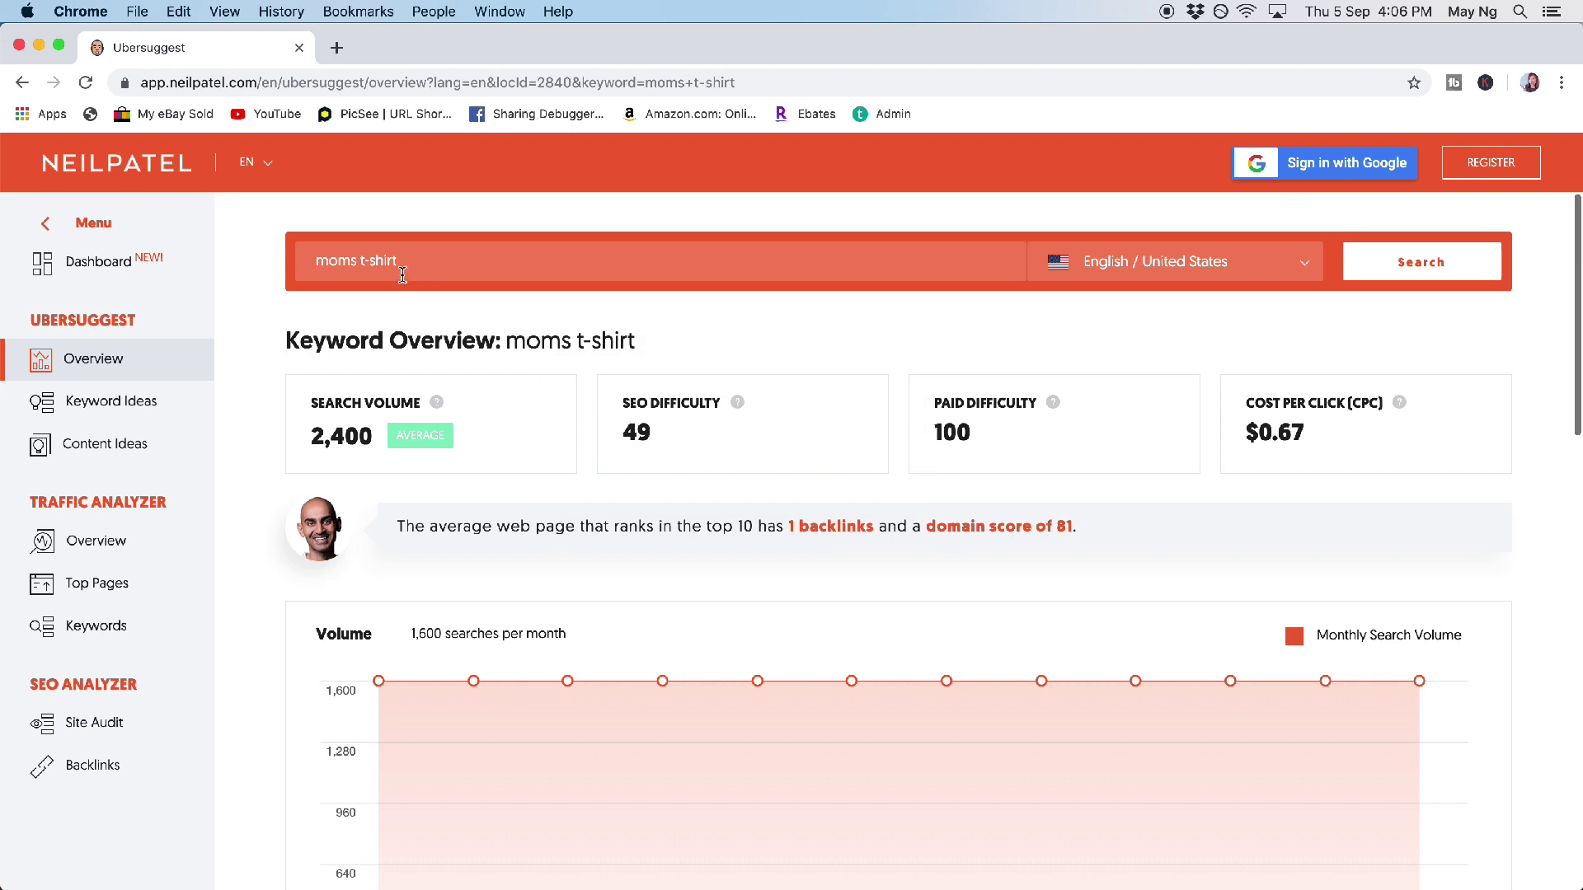
Step: Look up 'cats t-shirt' (1,000 searches), then 'unicorn t-shirt' (4,400 searches, SEO difficulty 50)
triple_click(409, 262)
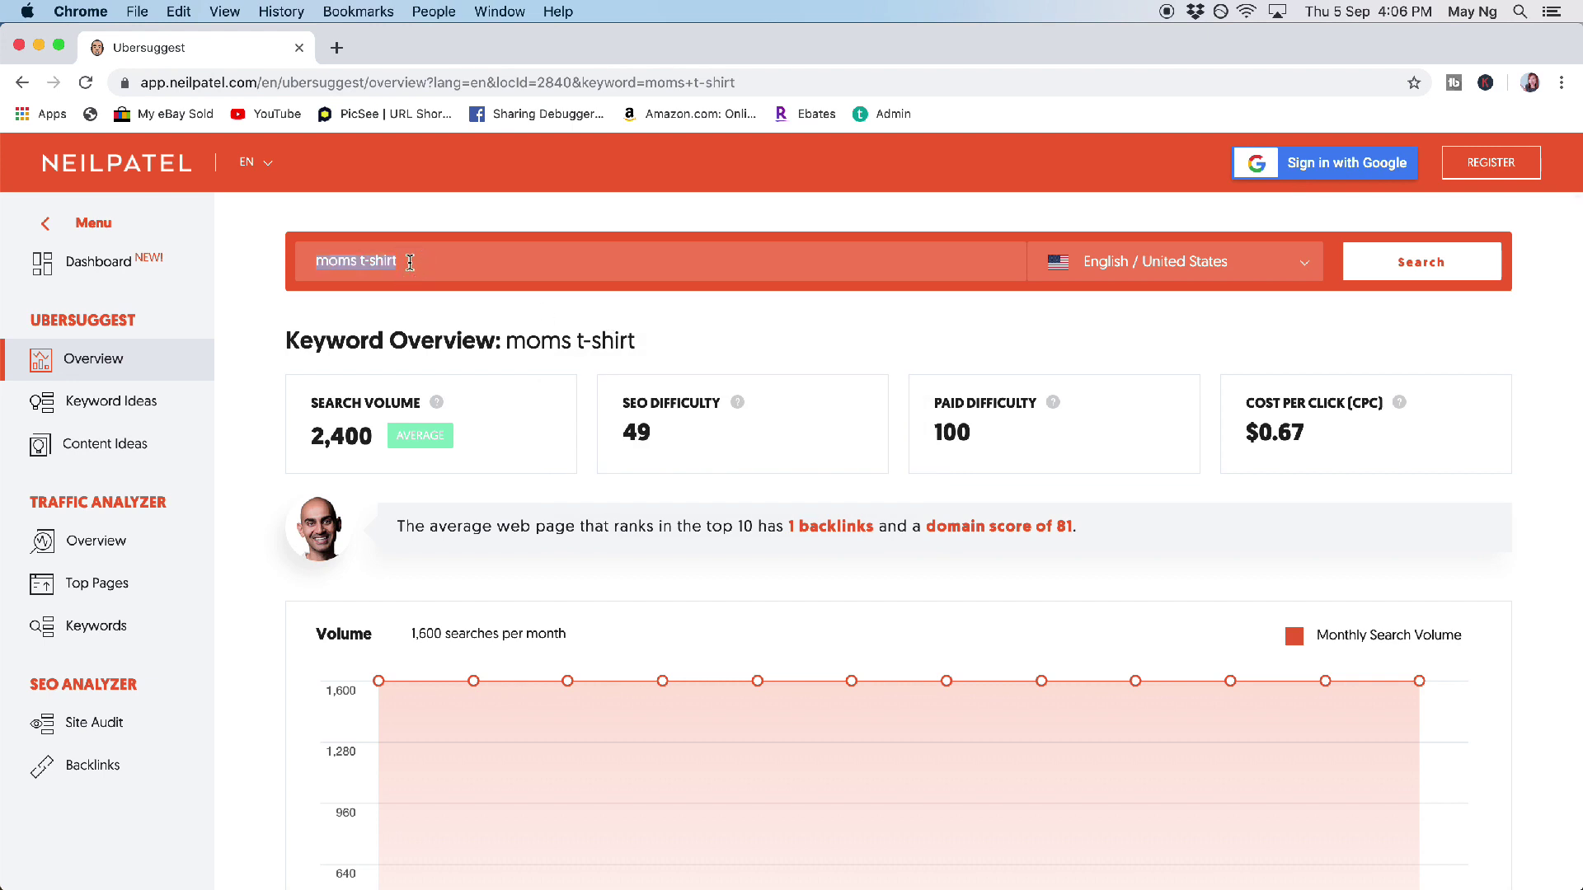
text(cats t-shirt)
key(Return)
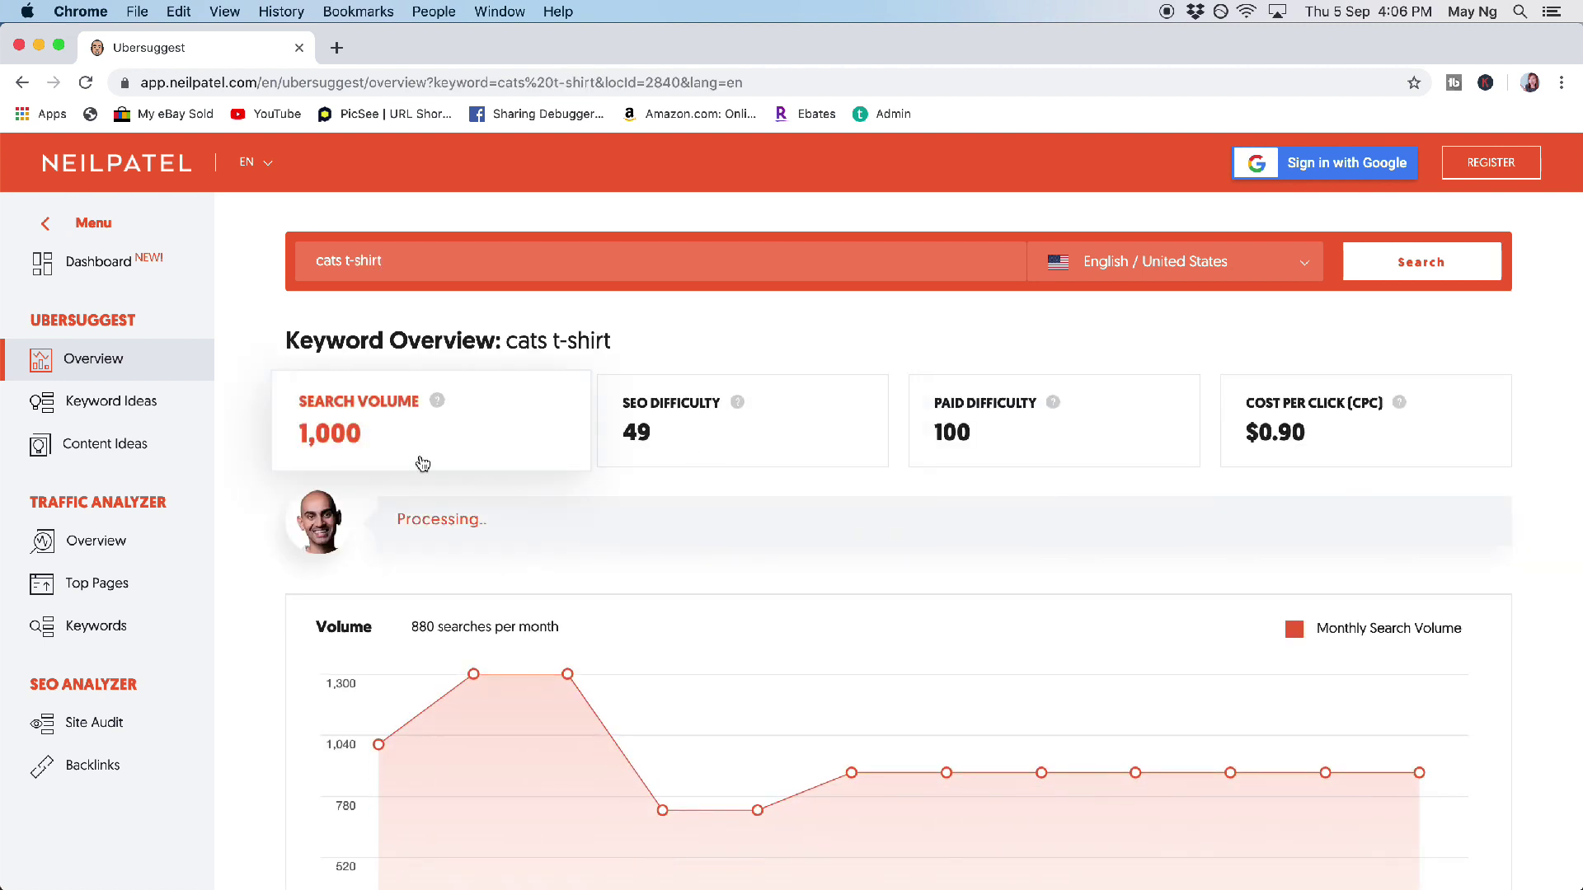
triple_click(423, 260)
text(u)
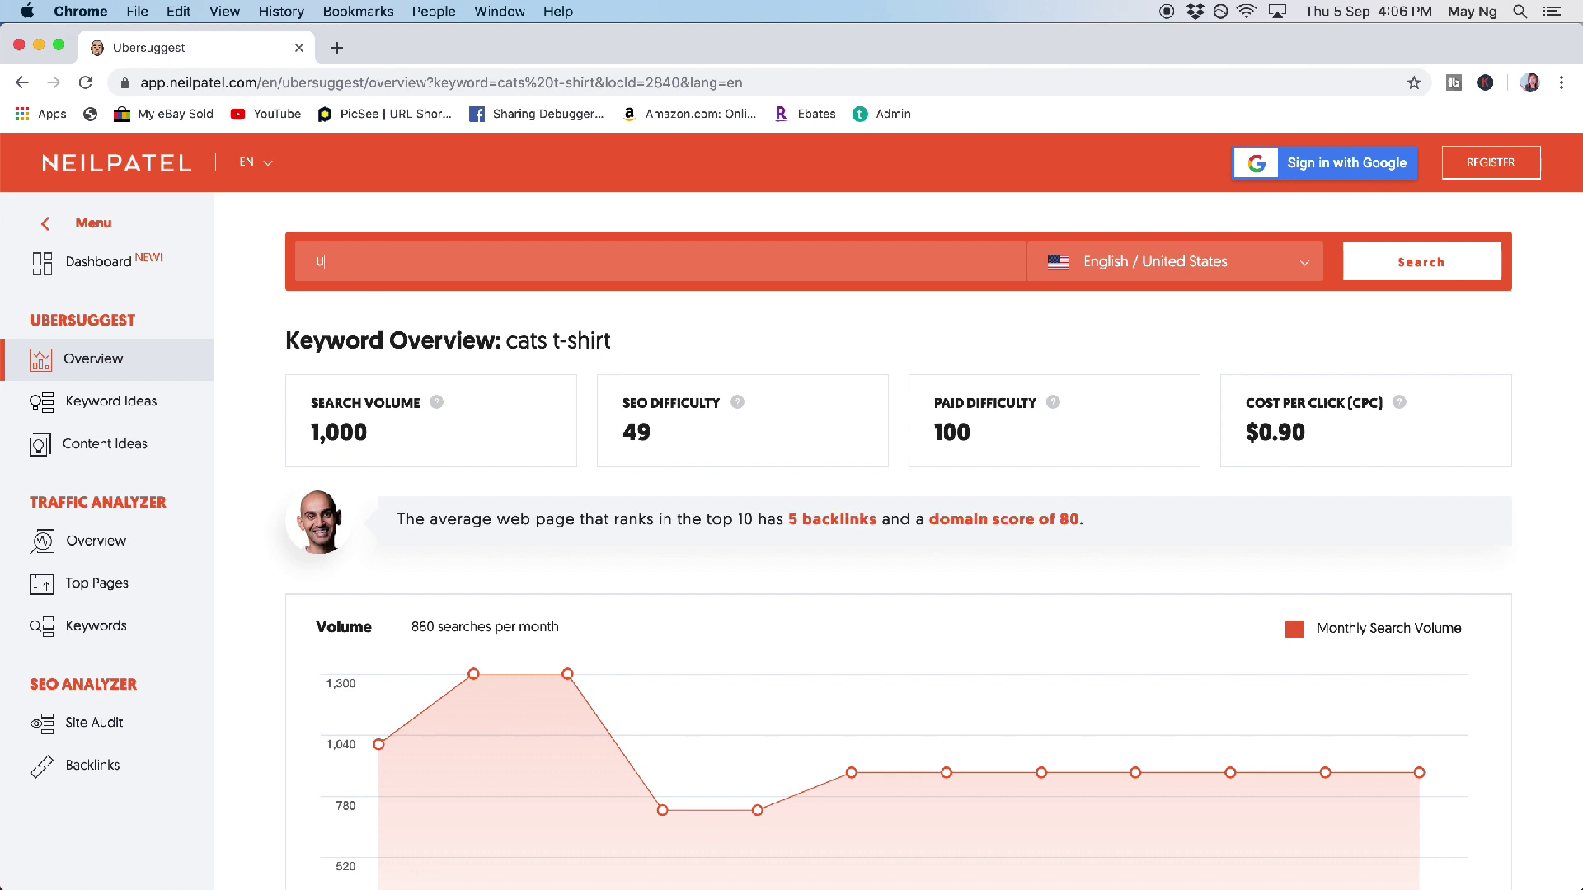
text(nicorn t-sh)
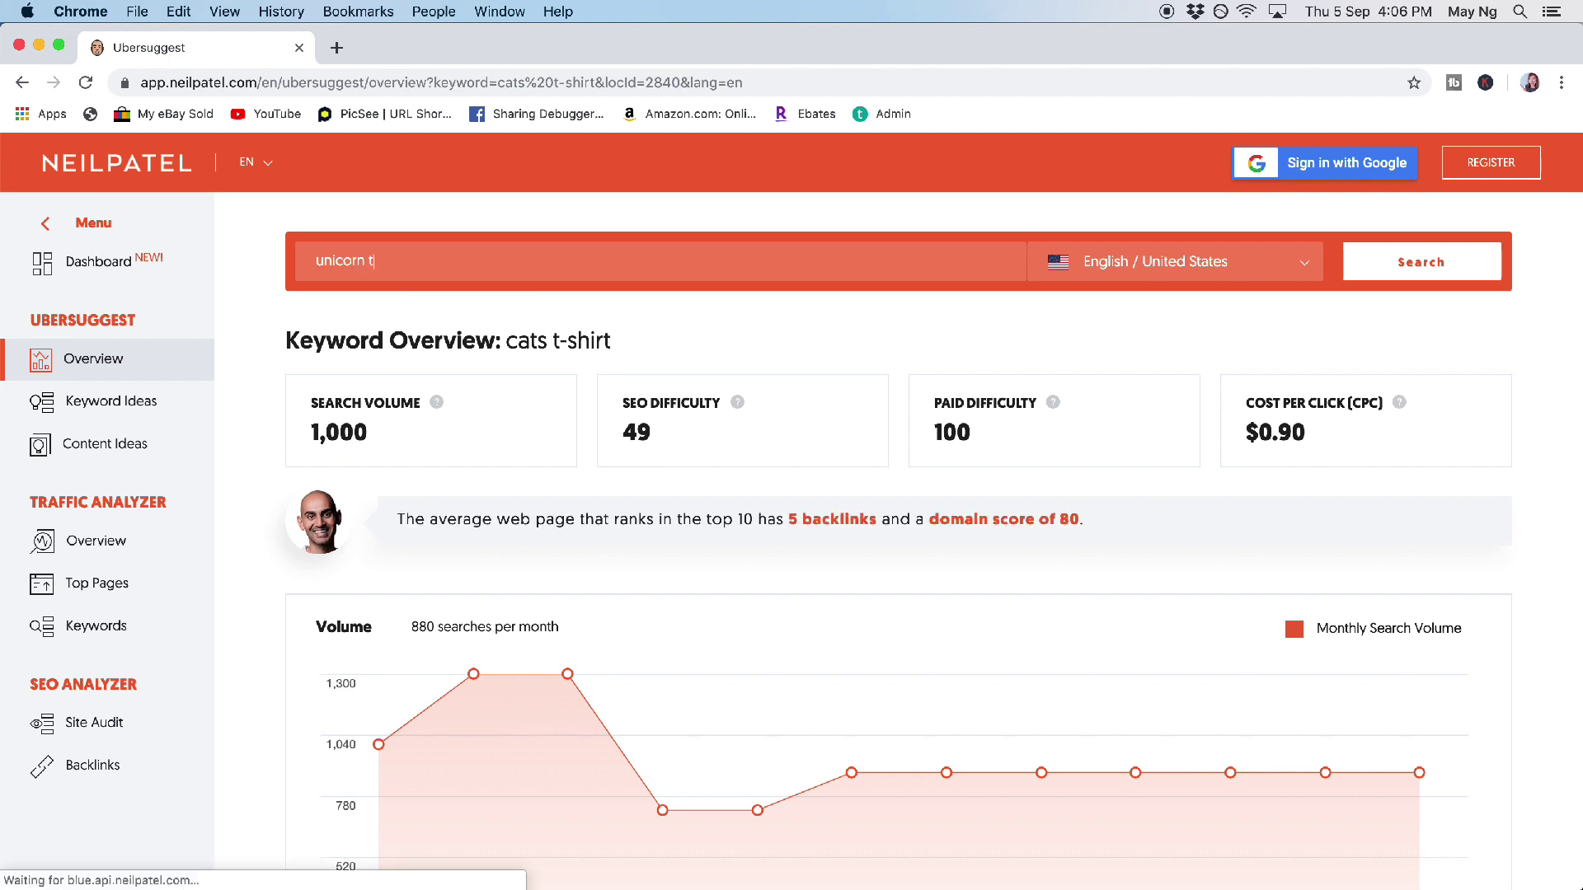
text(irt)
key(Return)
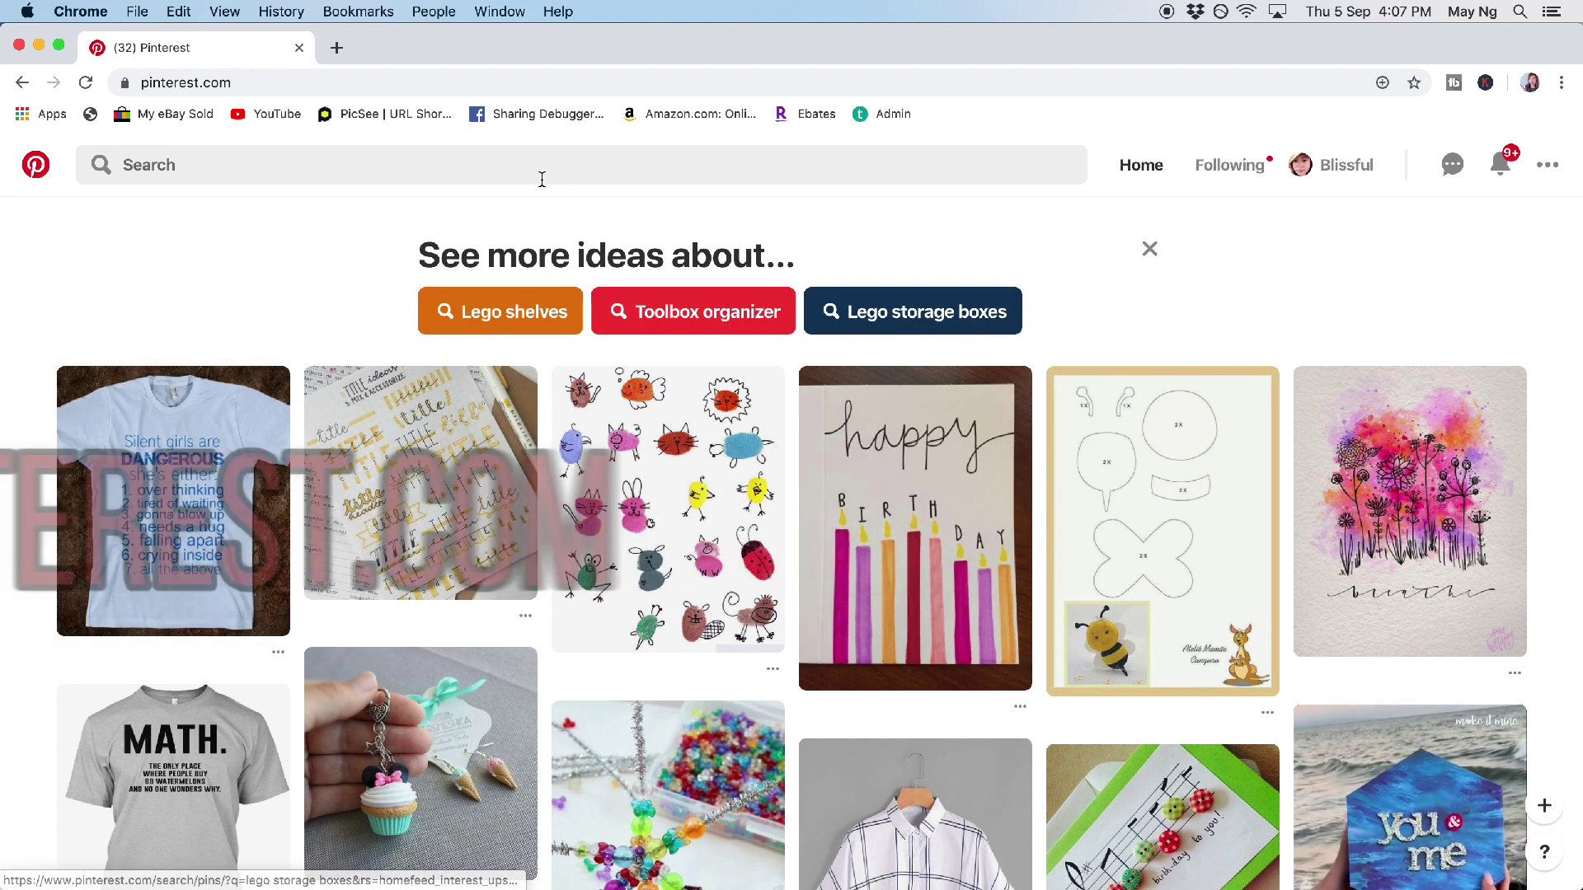
Step: Search Pinterest for 'unicorn t shirt ideas' and browse the grid of unicorn T-shirt pins
click(453, 150)
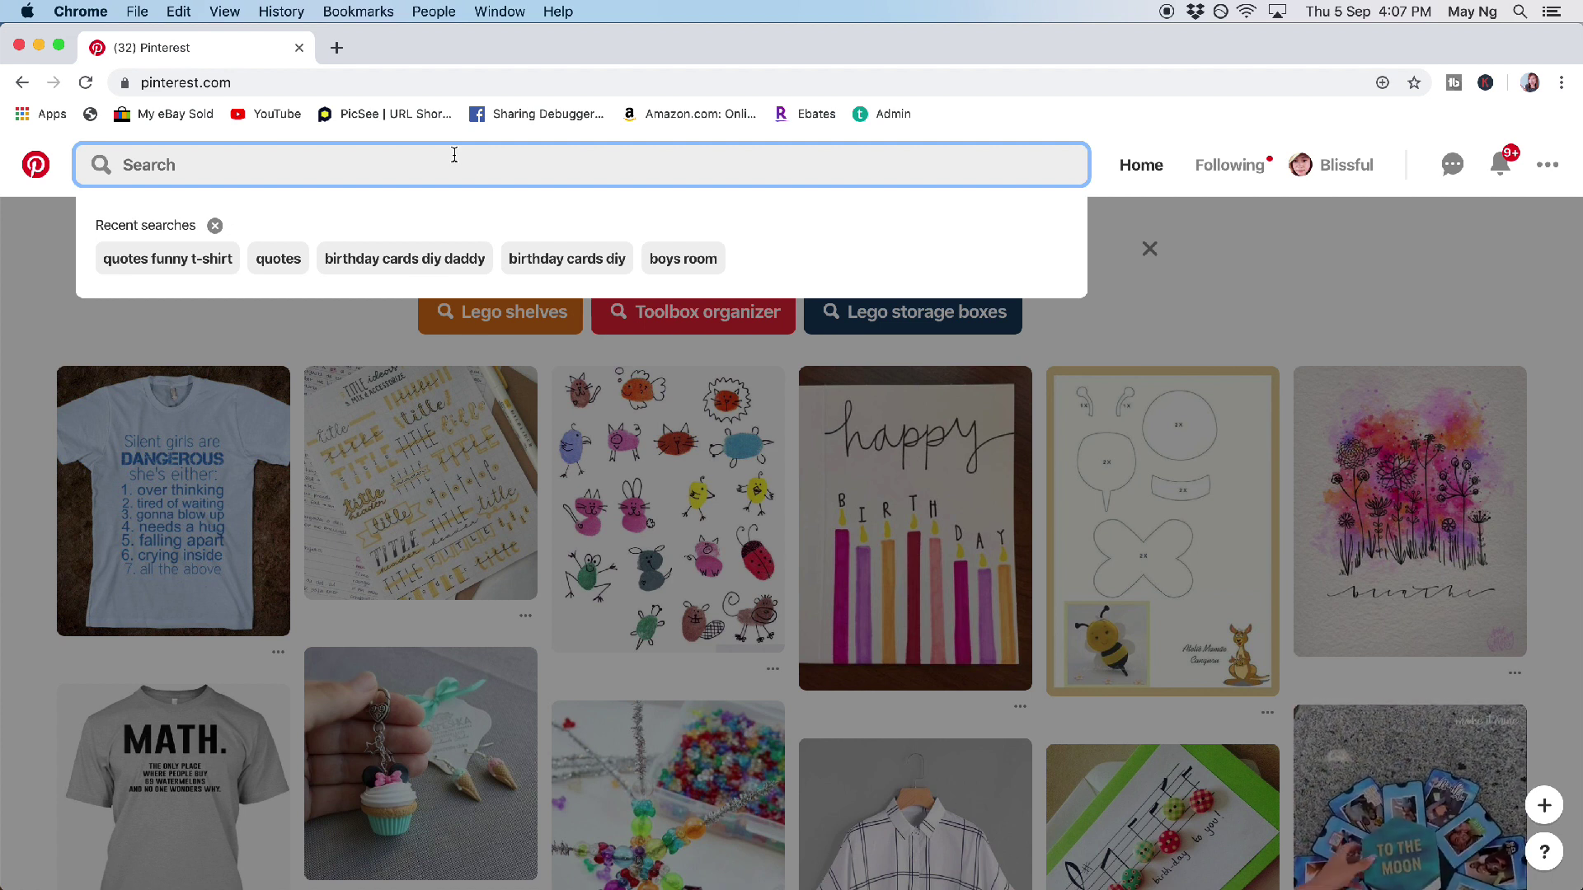
text(unicorn )
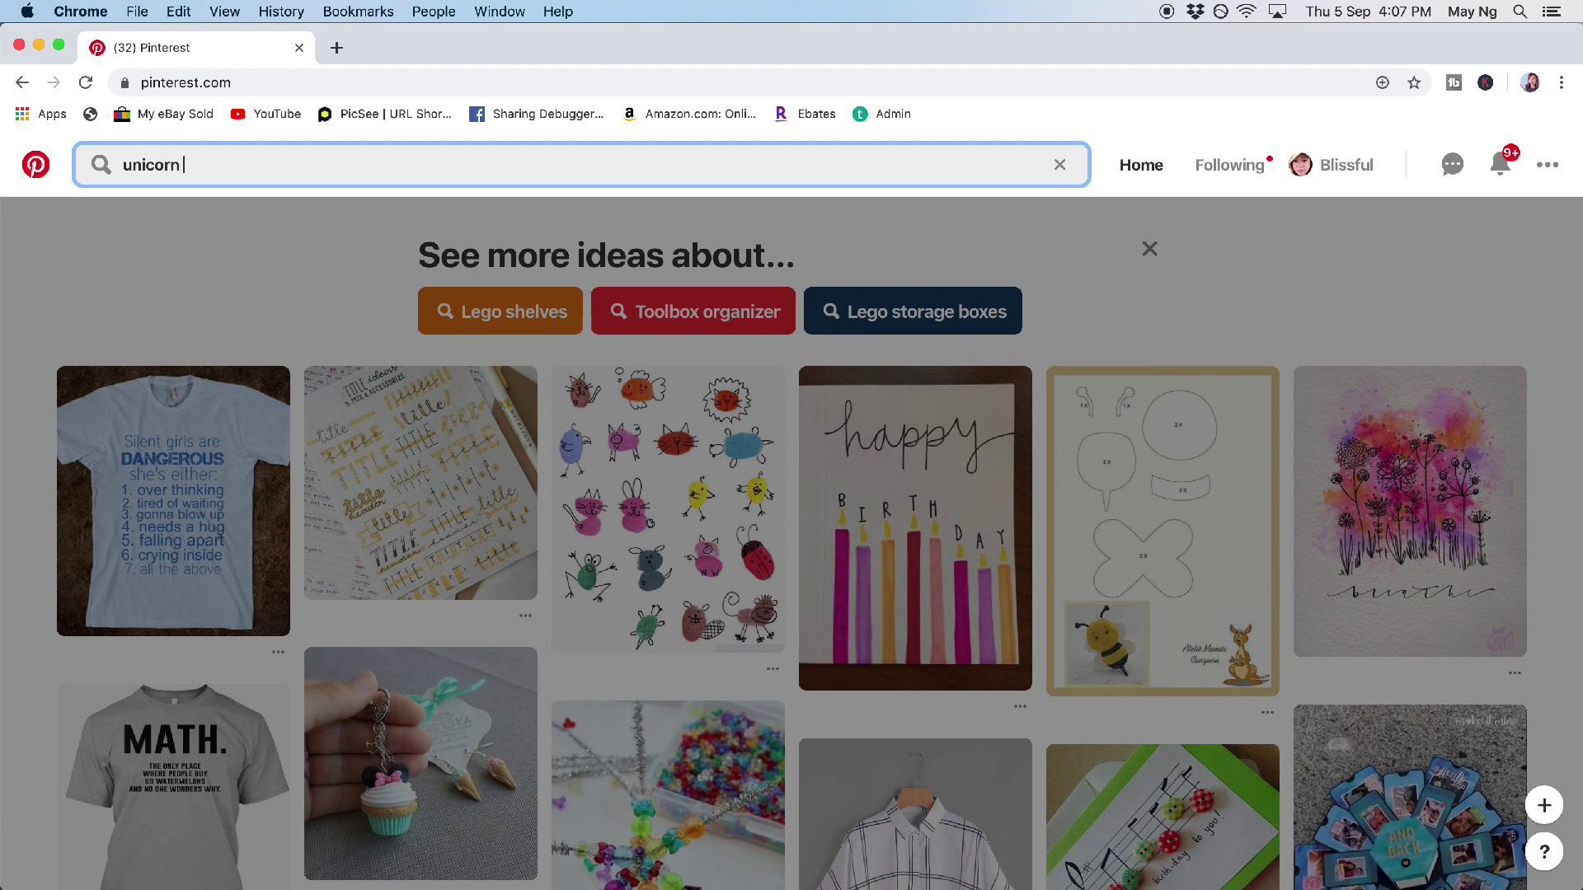
text(t-shirt)
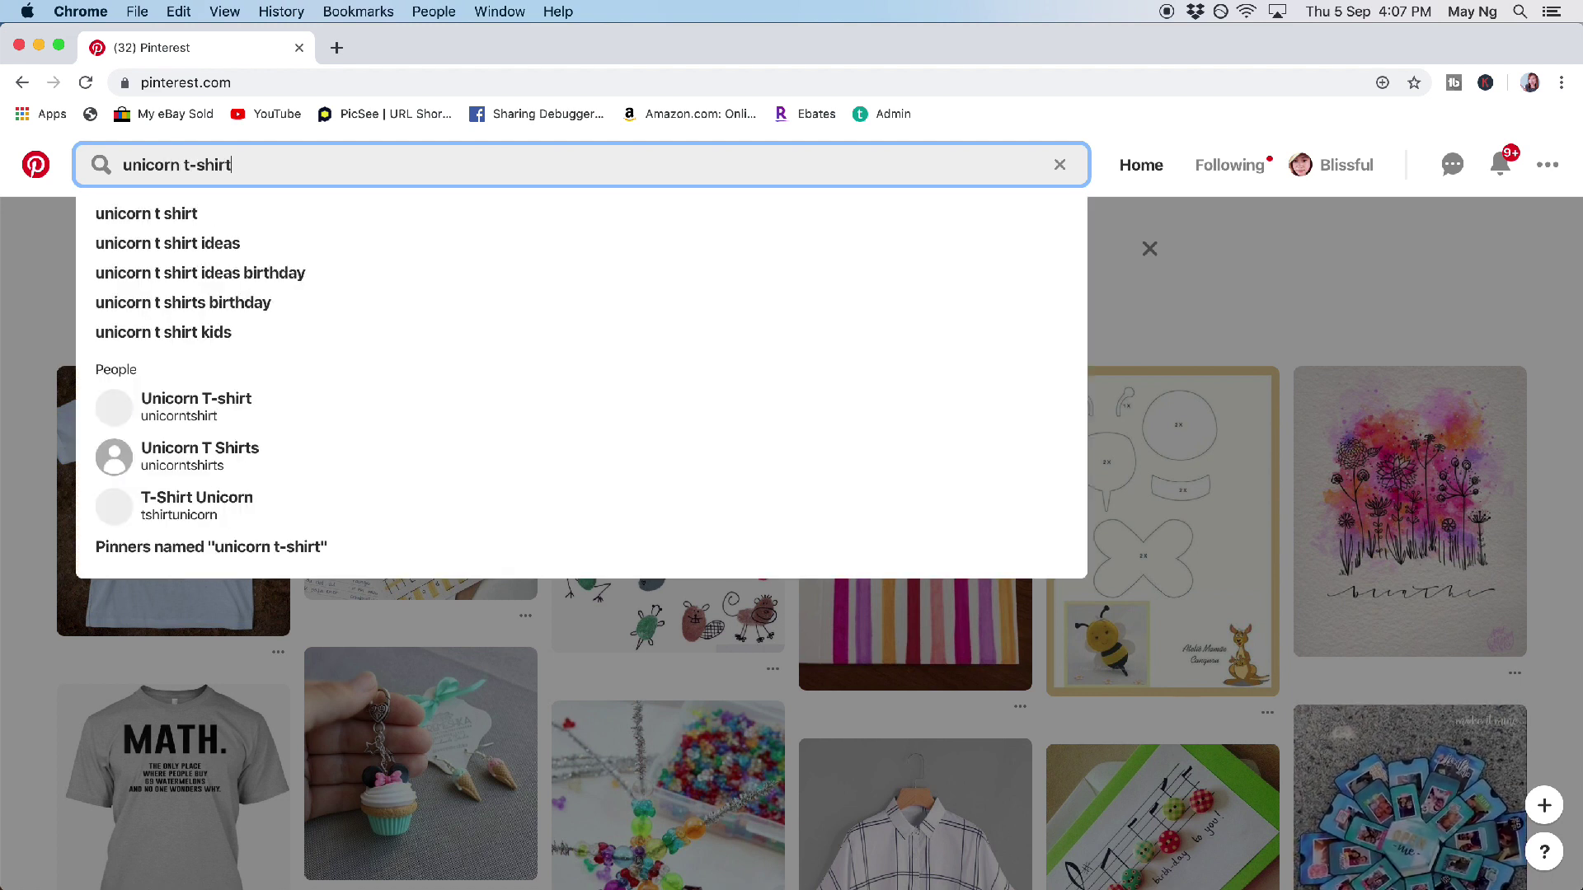
click(294, 244)
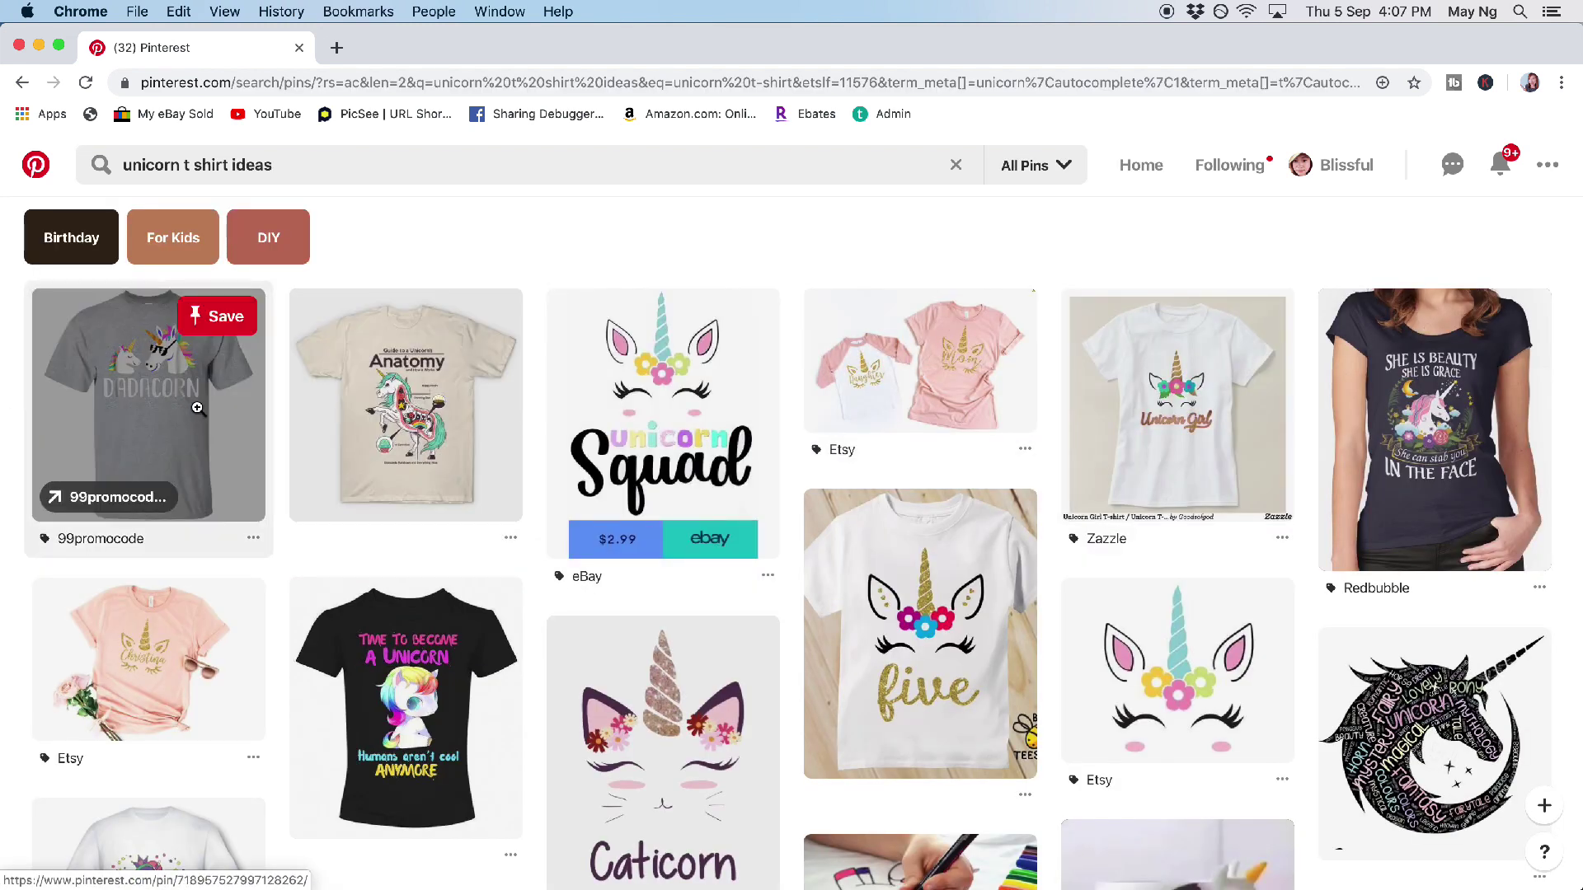
scroll(1187, 446, down, 5)
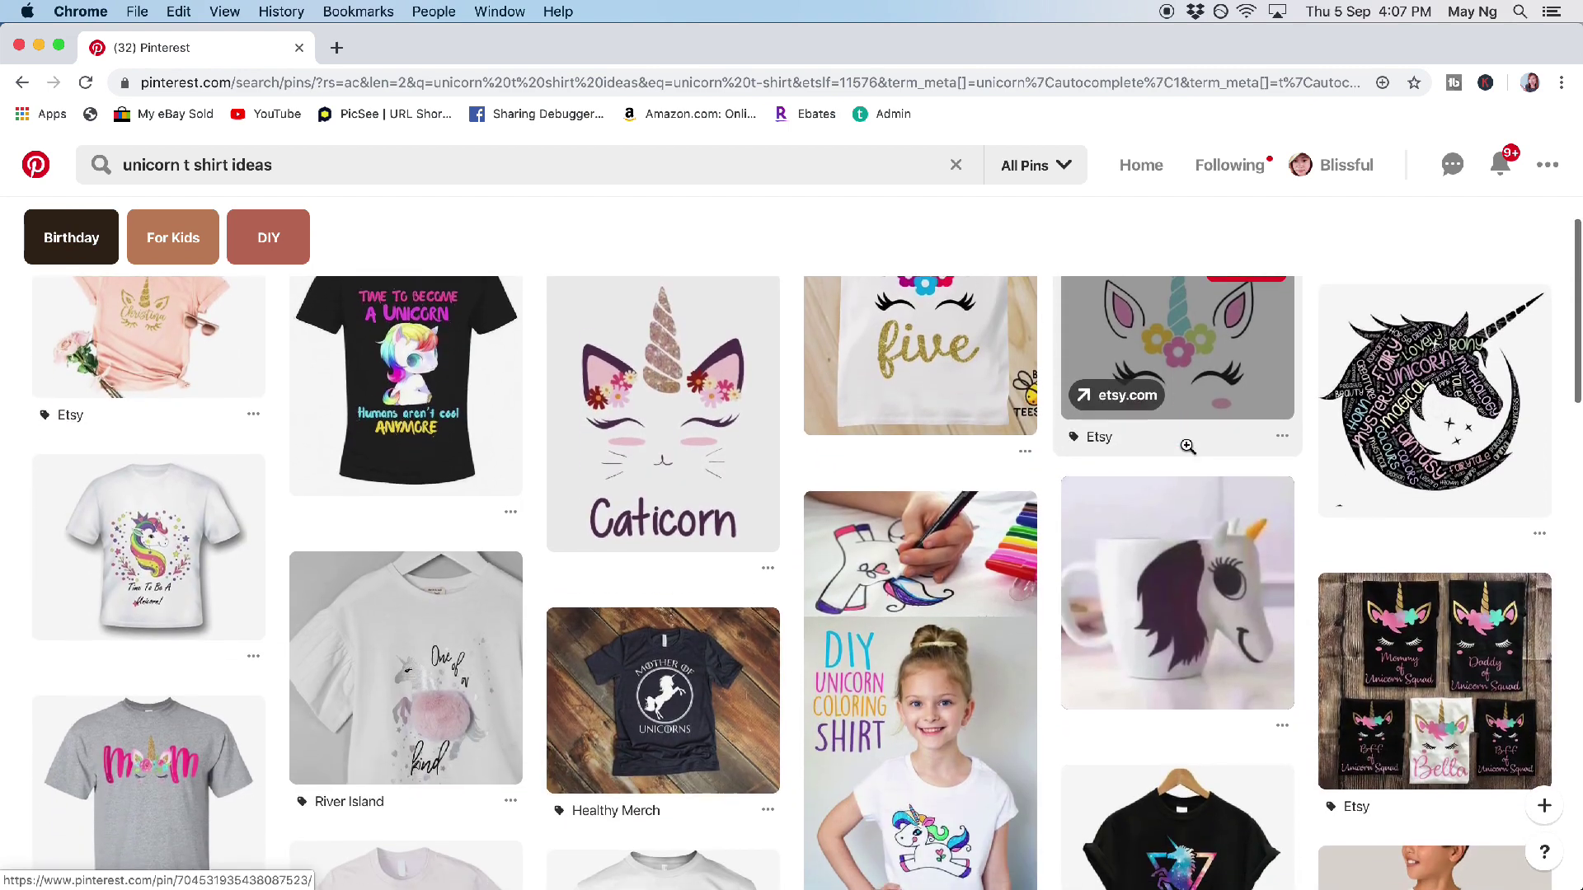
scroll(1187, 446, down, 6)
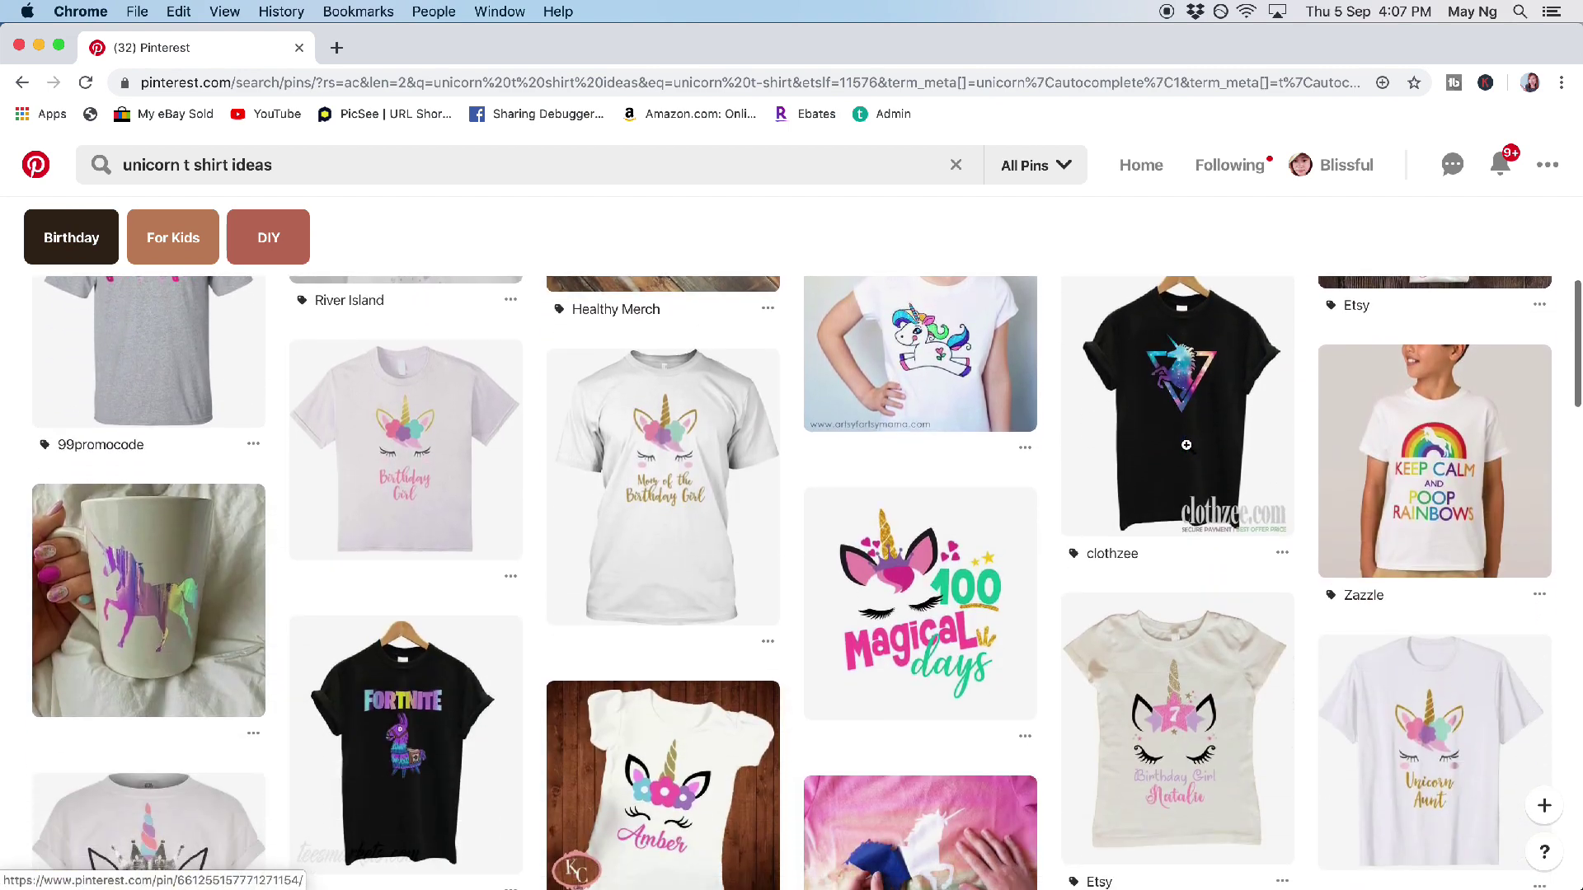
scroll(1187, 445, down, 5)
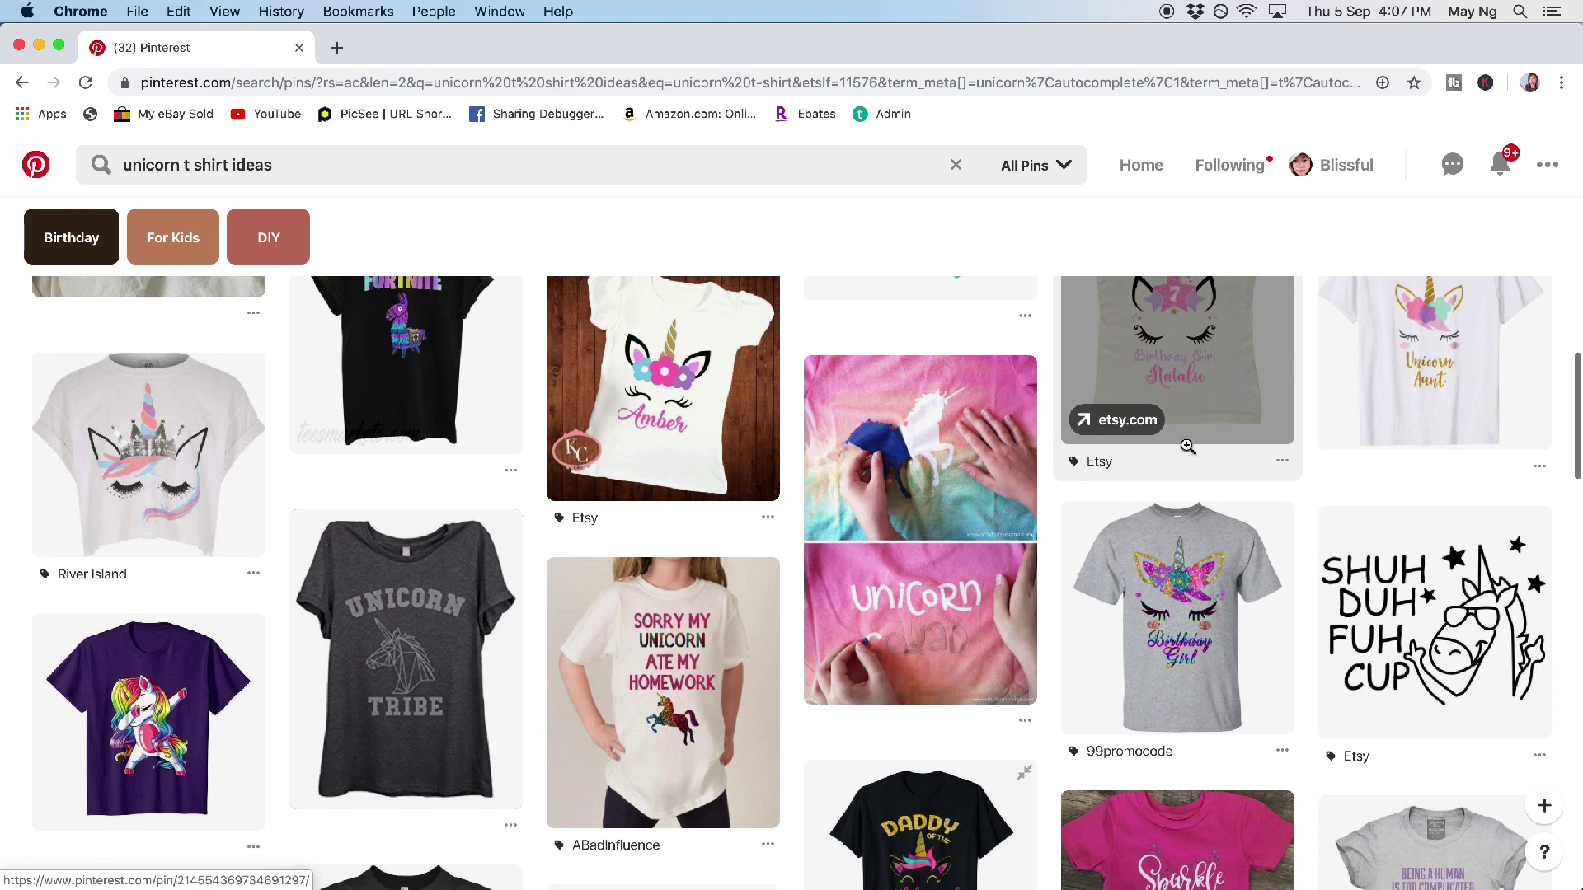
scroll(1187, 446, down, 7)
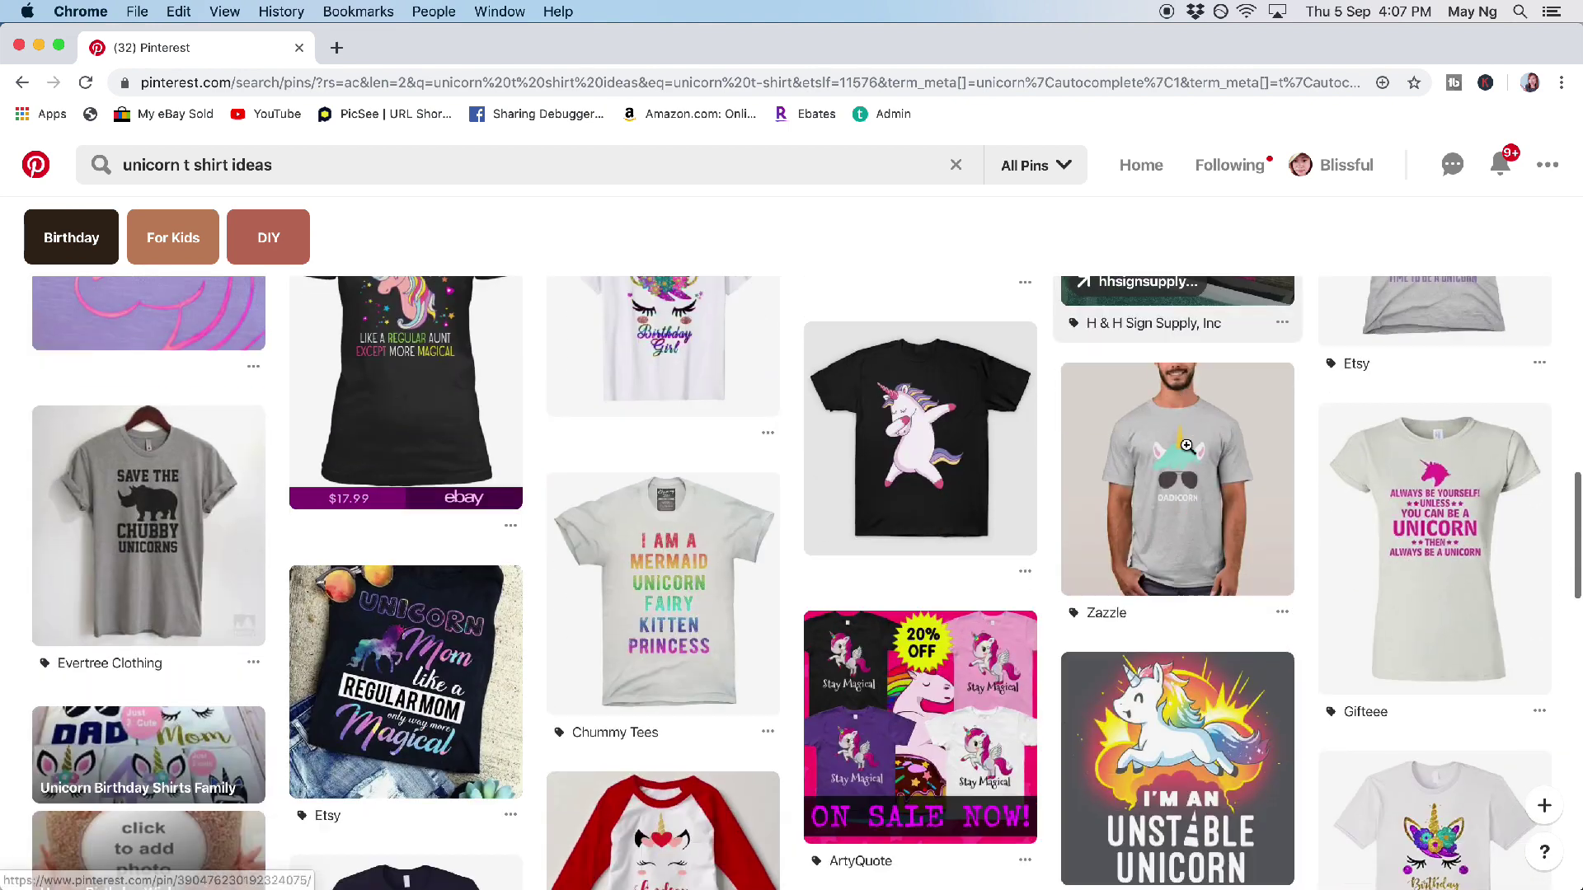
scroll(1186, 445, down, 9)
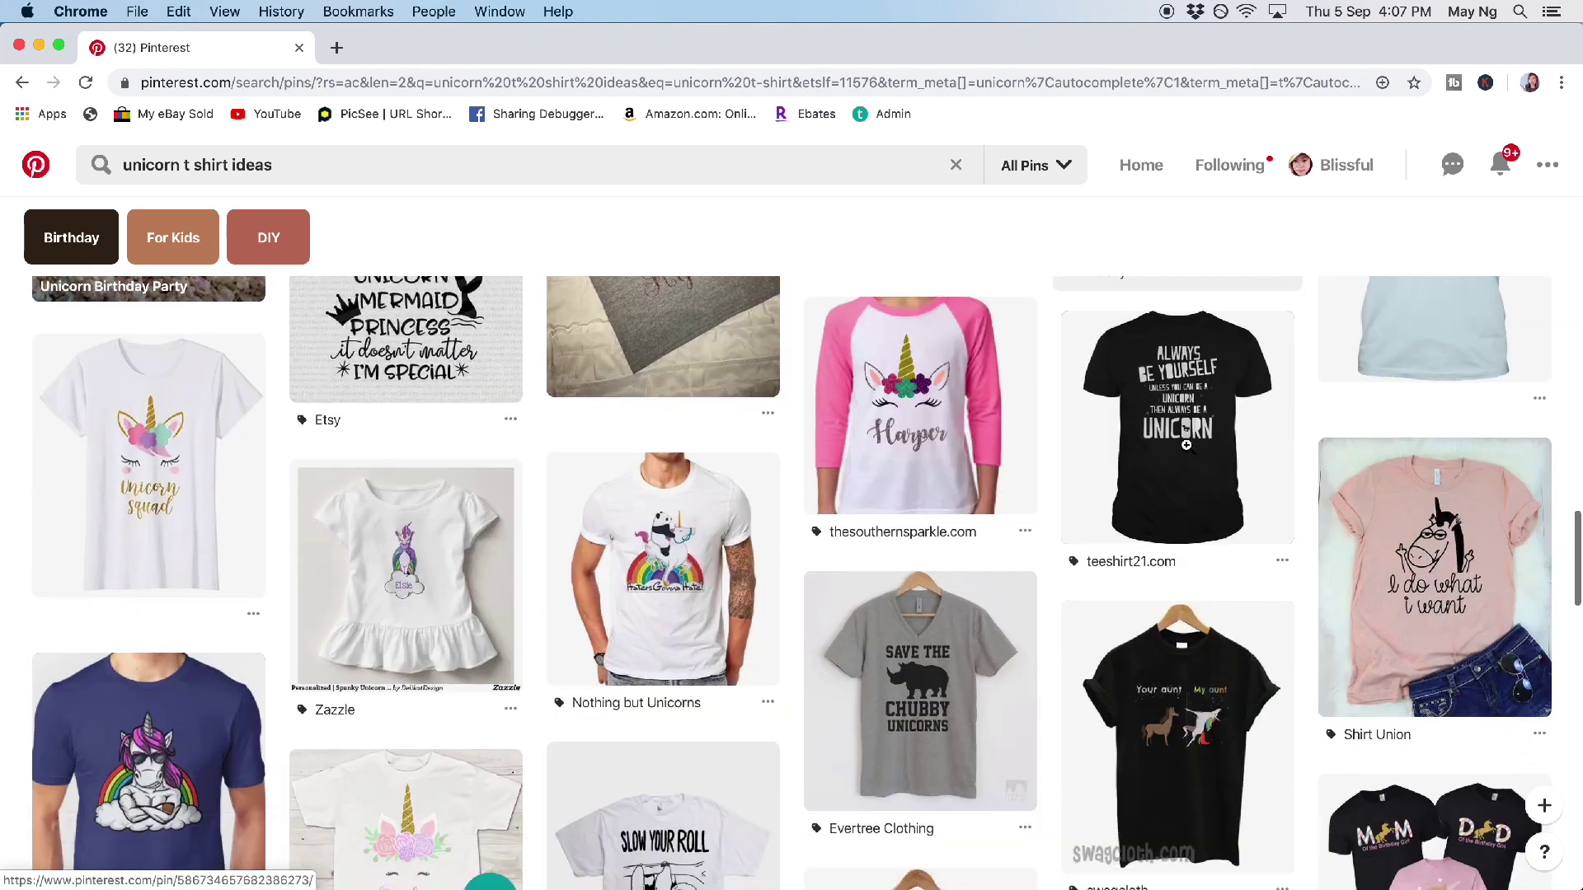
scroll(1185, 445, down, 11)
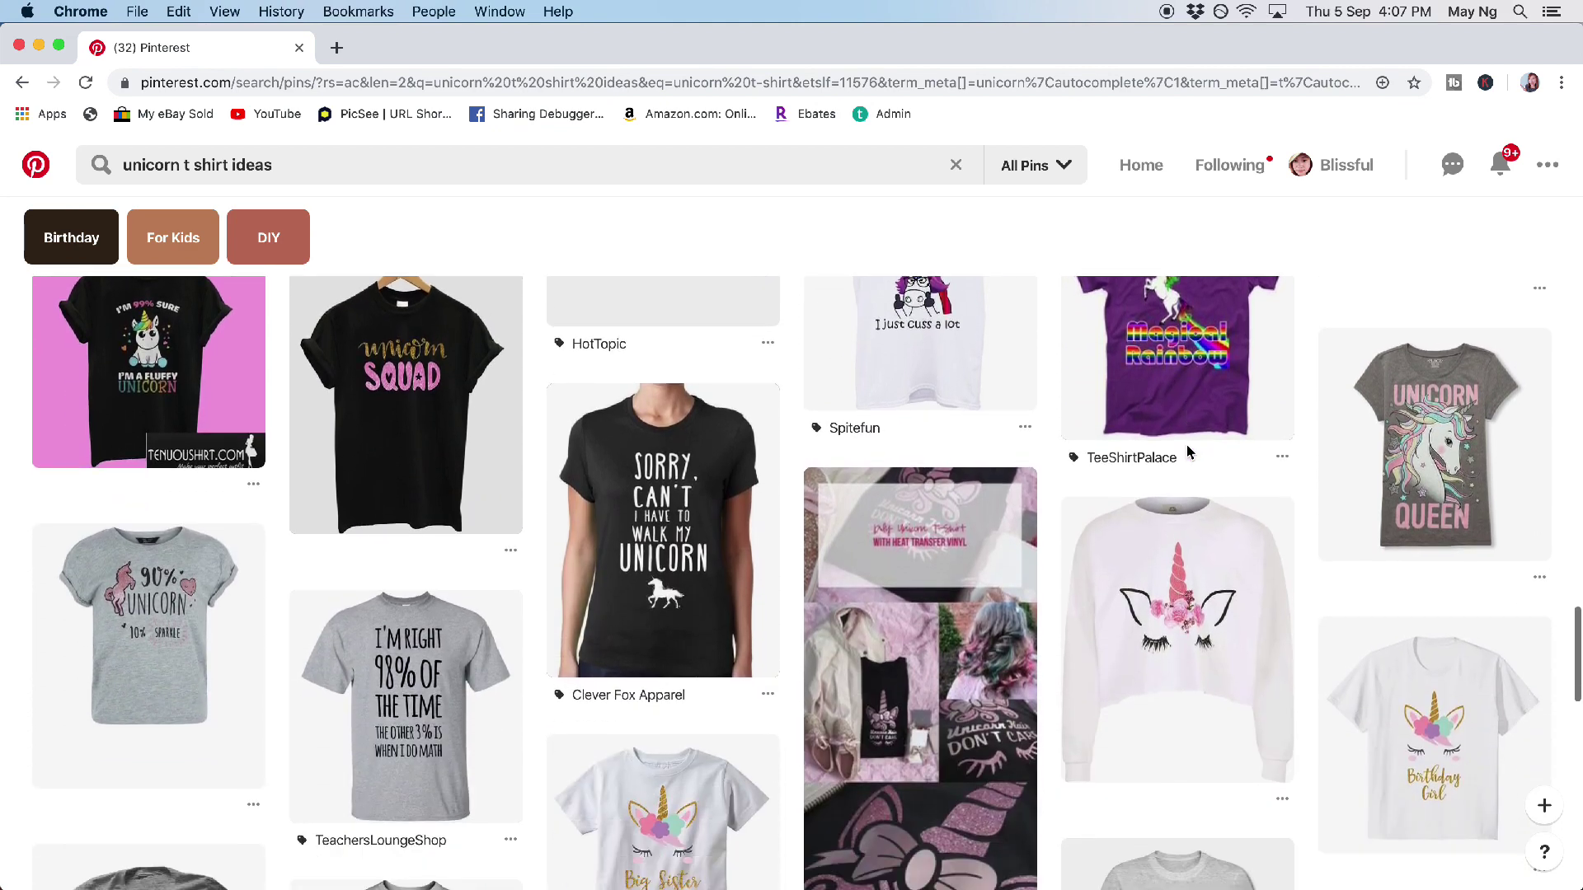
scroll(1187, 451, down, 10)
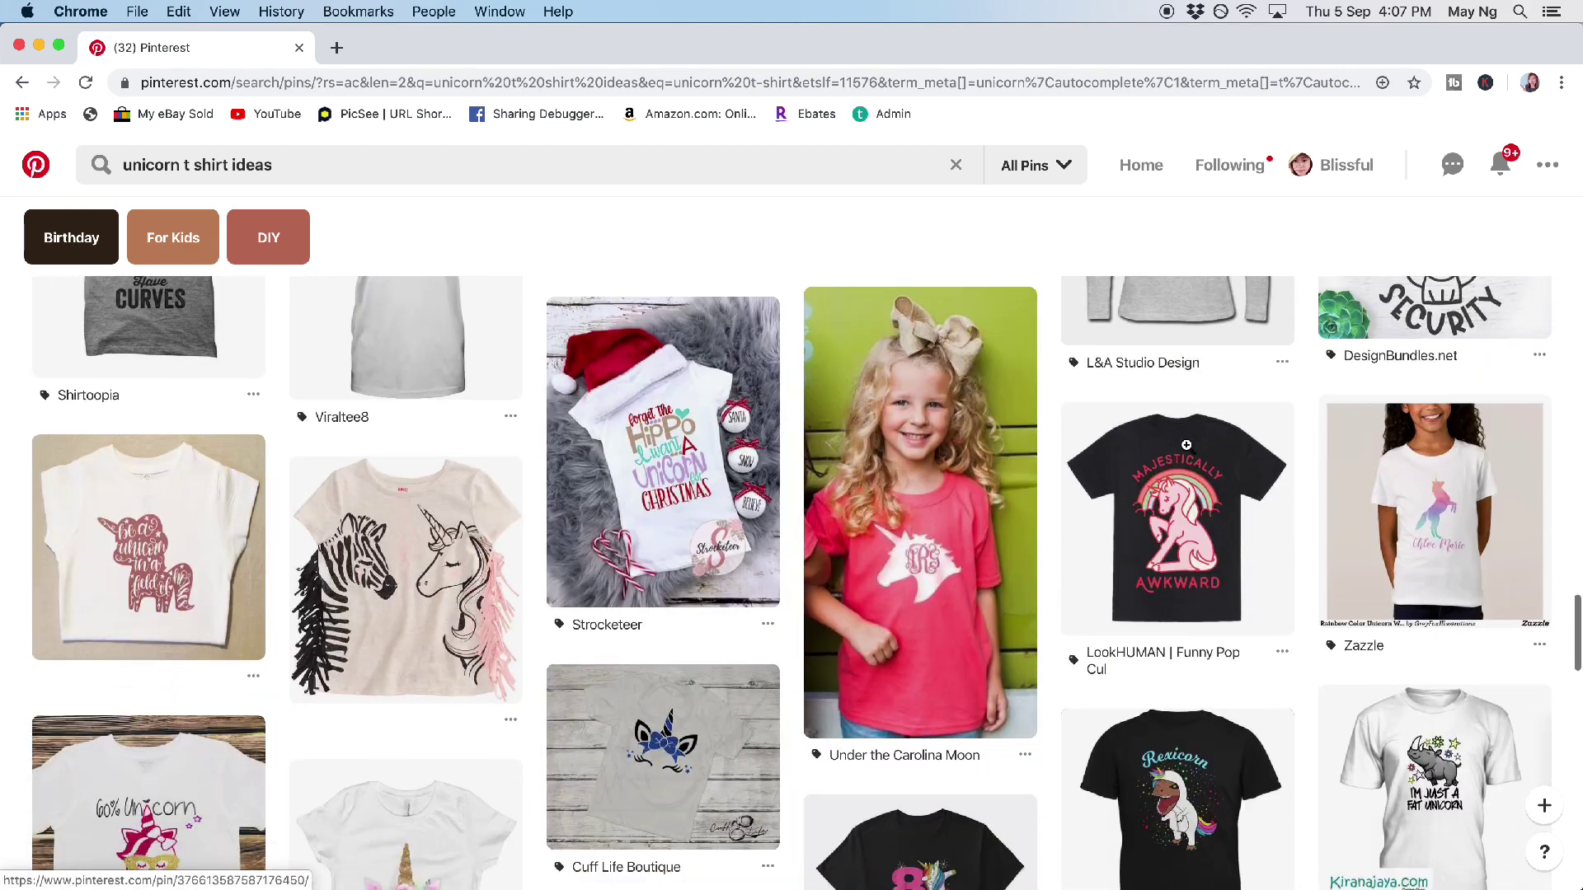
mouse_move(1186, 445)
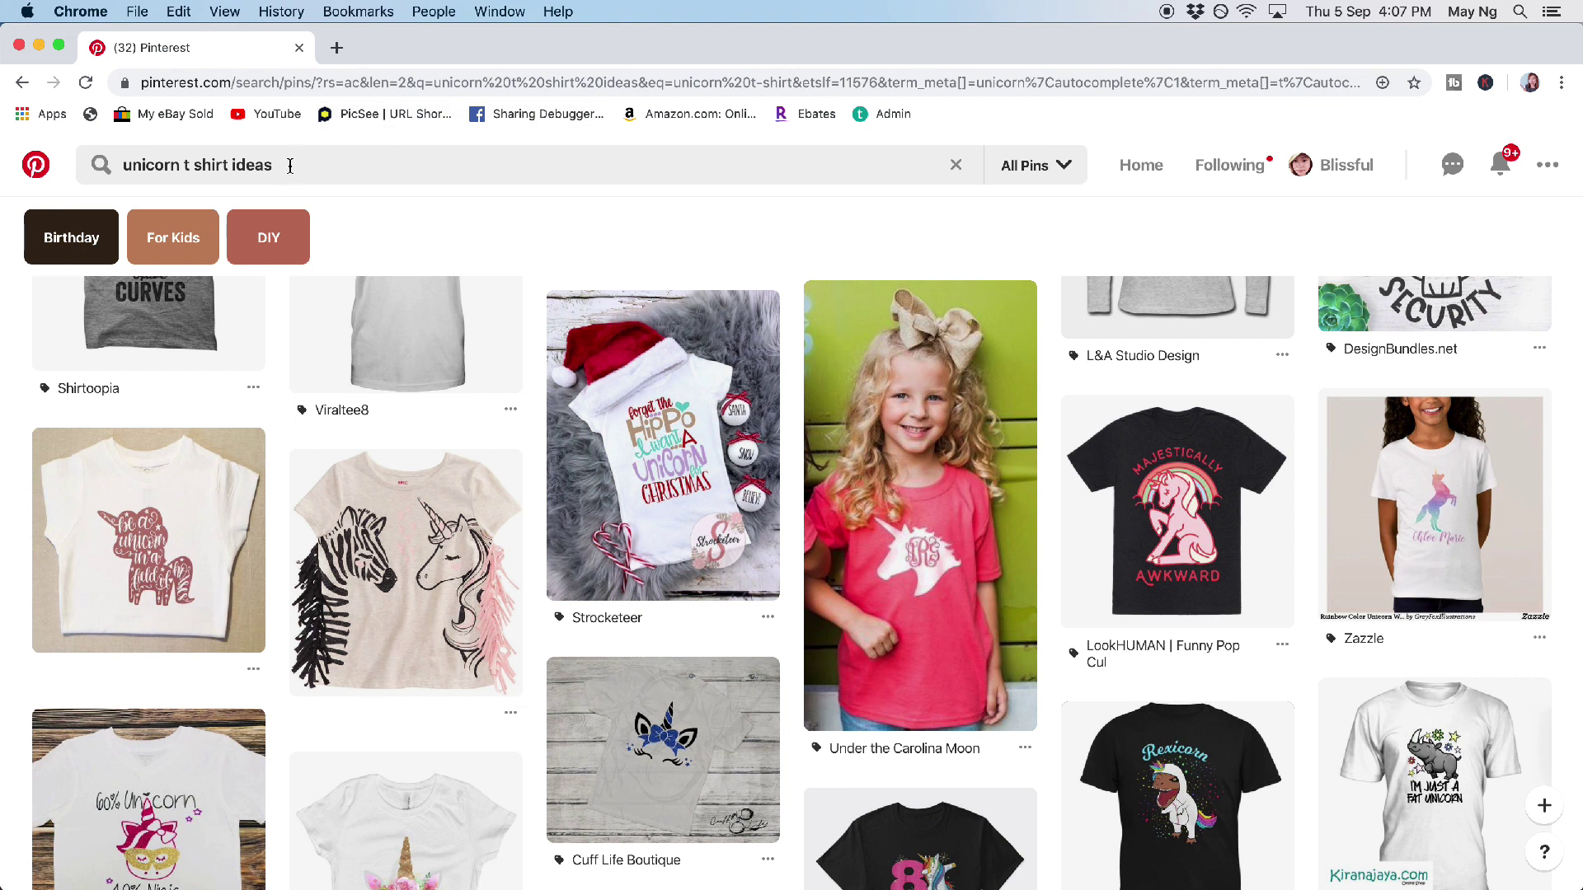
click(333, 87)
text(instagram.com/?hl=en)
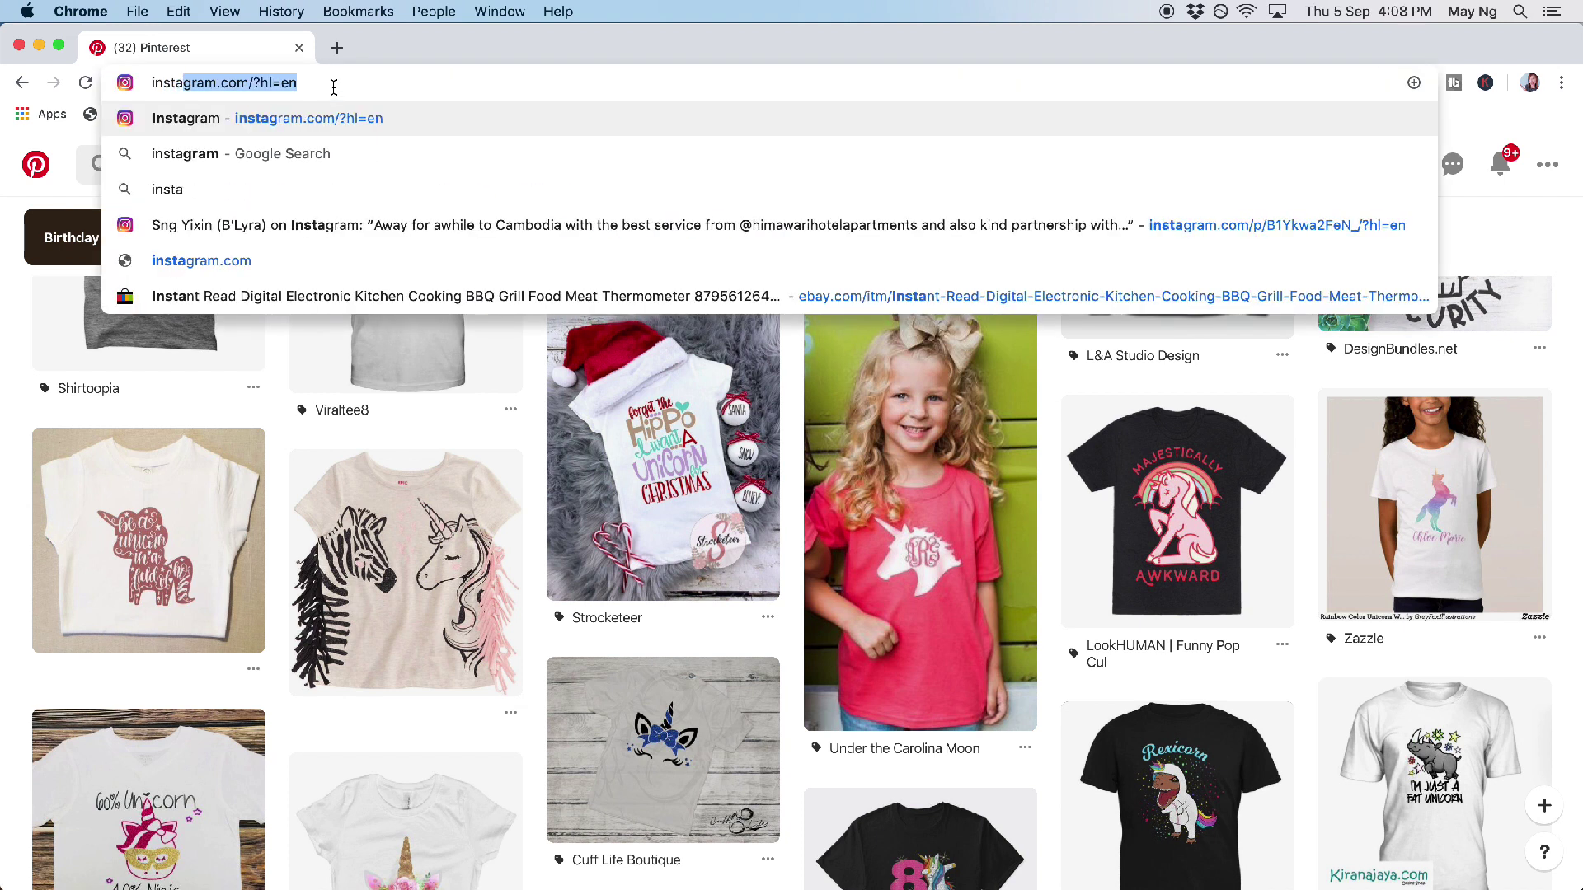
key(Return)
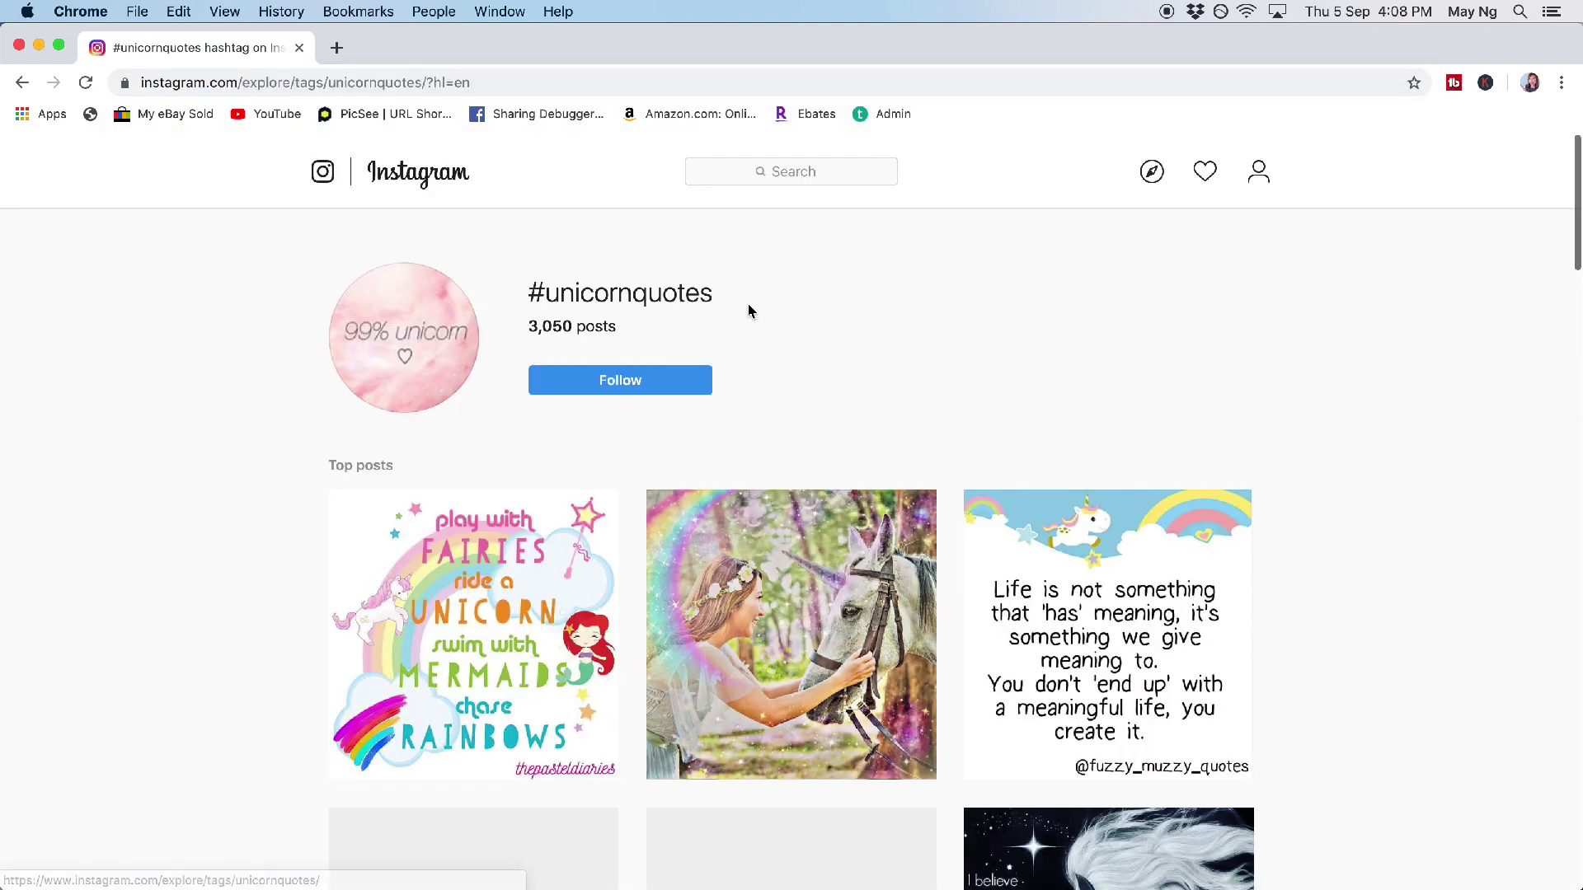
scroll(1285, 338, down, 5)
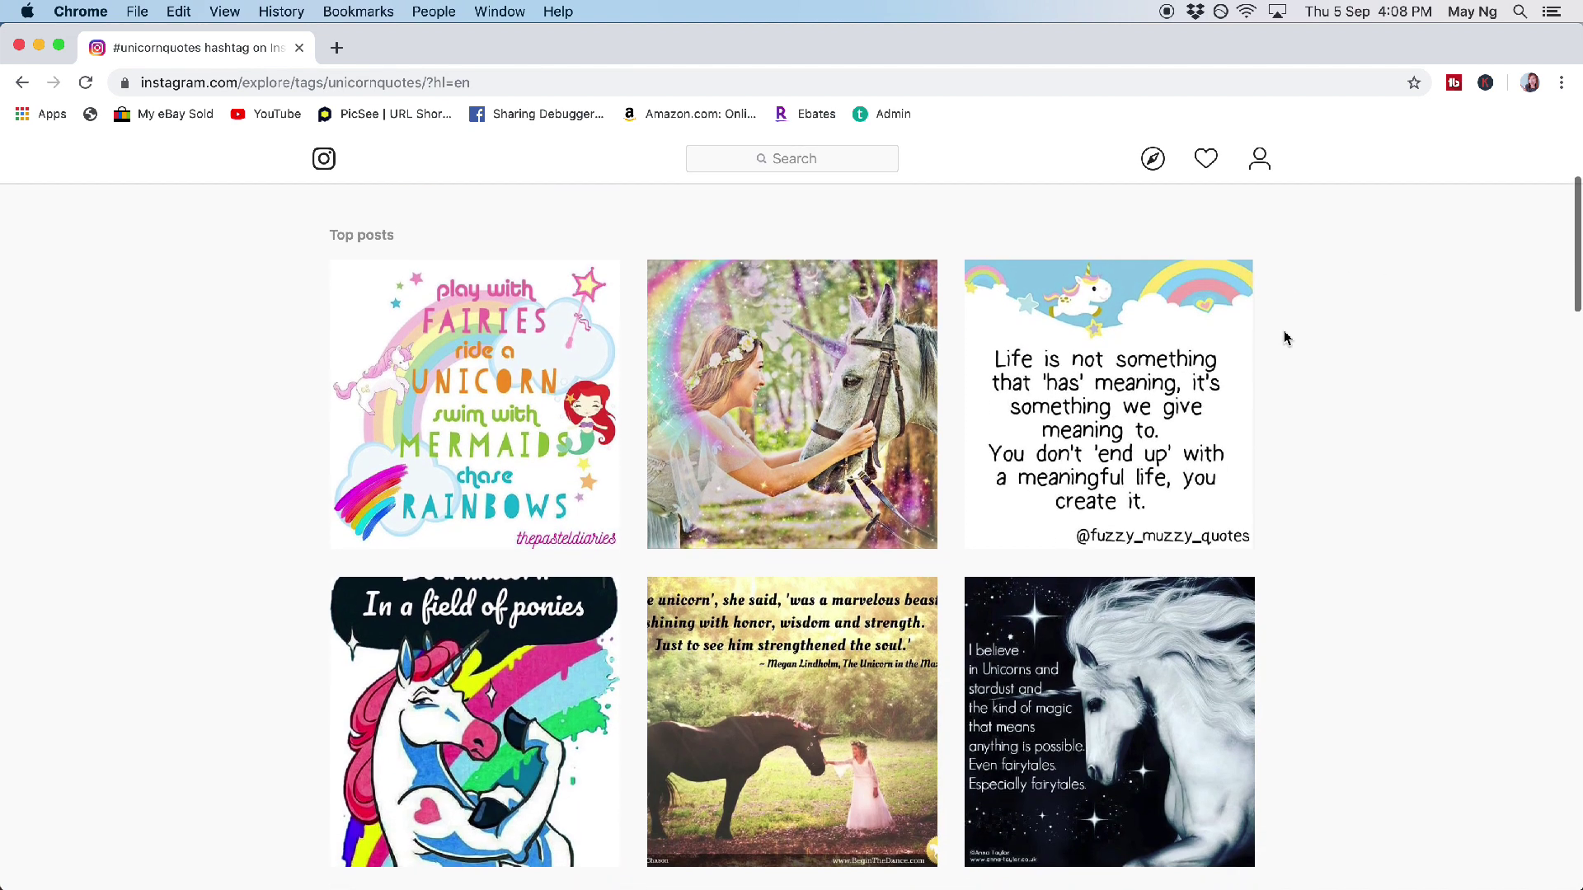
scroll(1285, 338, down, 3)
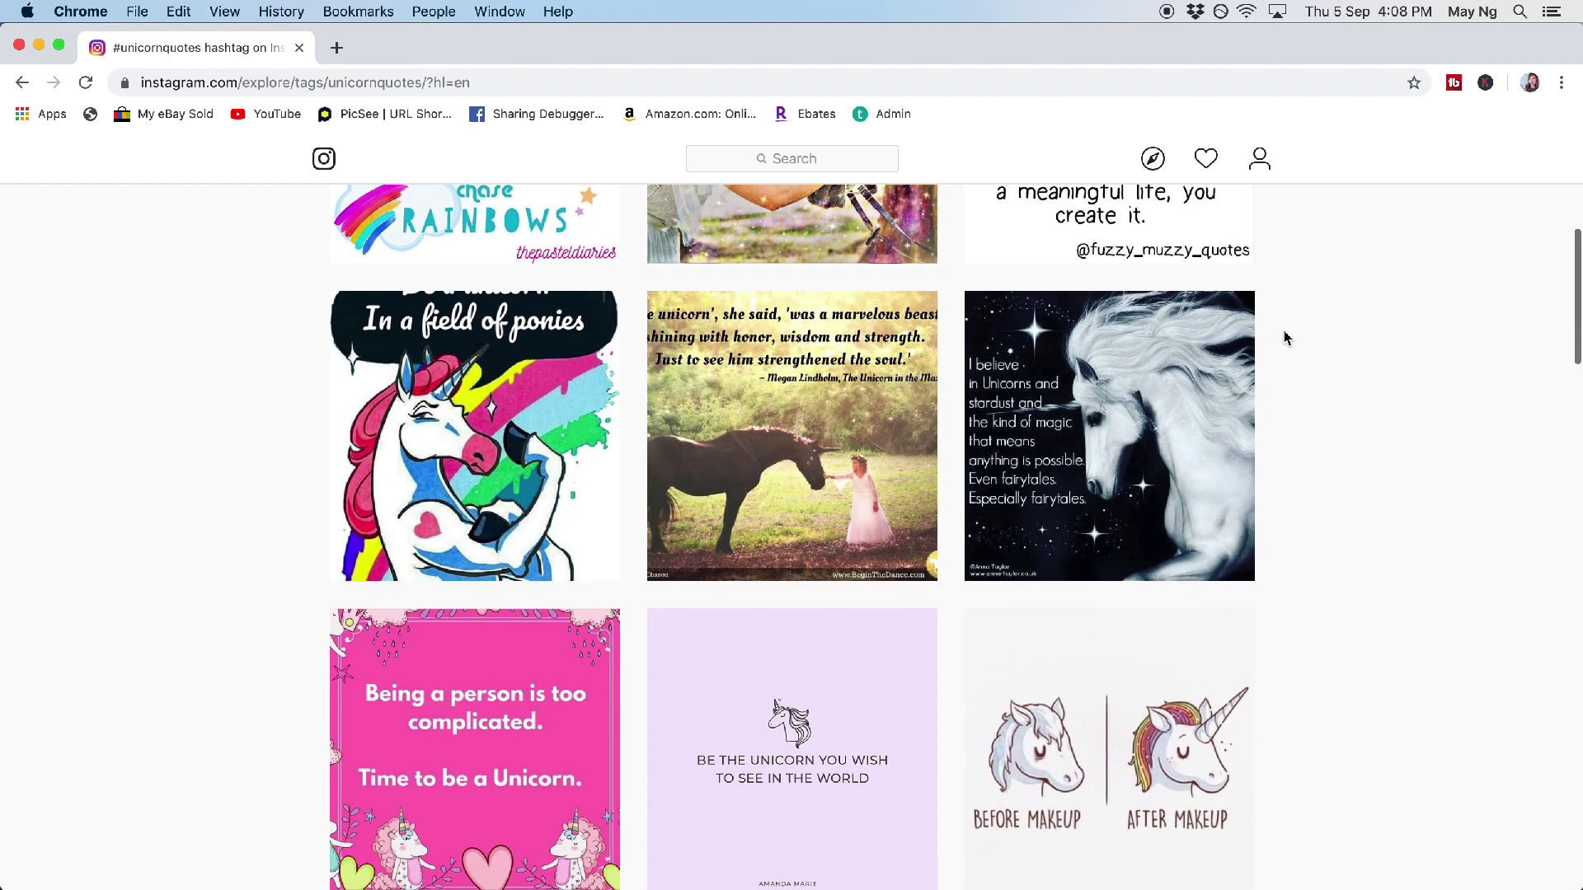
scroll(1285, 338, down, 4)
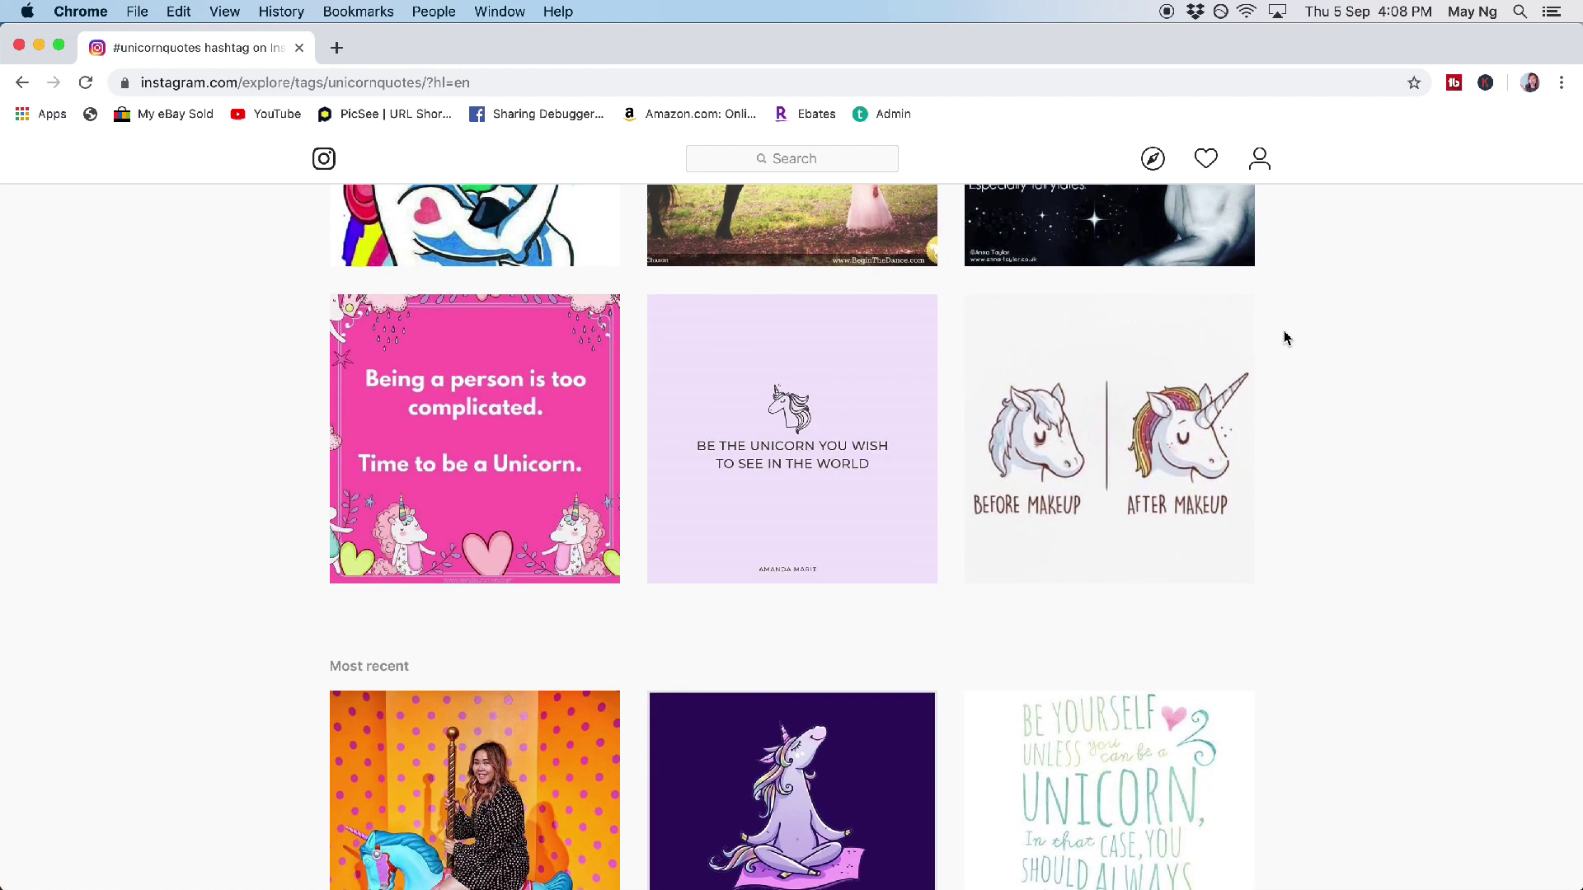
scroll(1285, 338, down, 2)
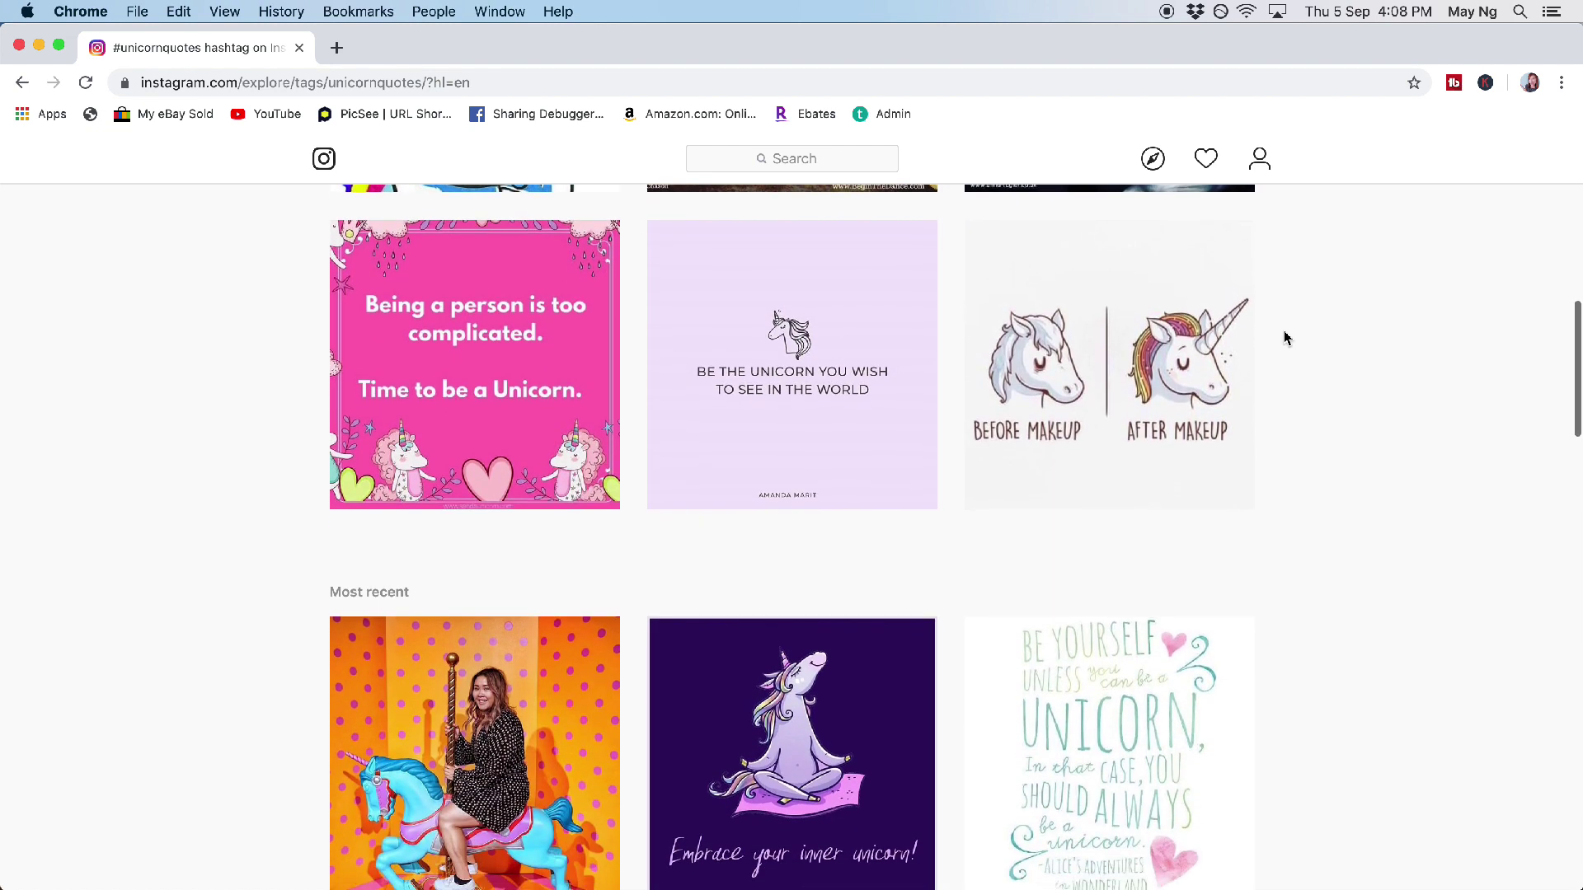
scroll(1286, 338, down, 2)
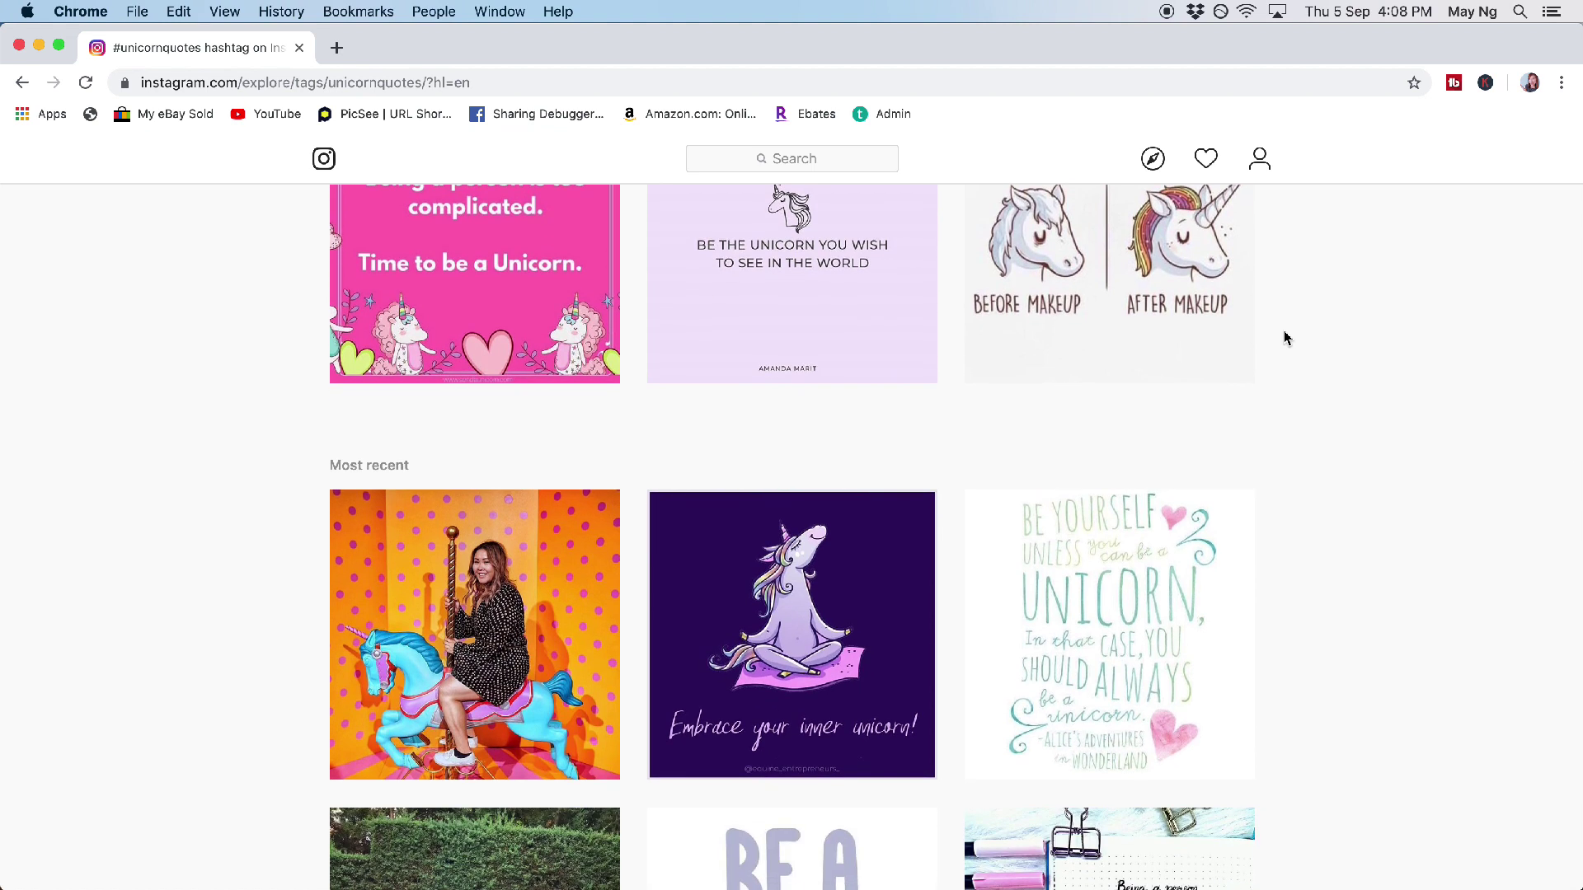
scroll(1285, 338, up, 1)
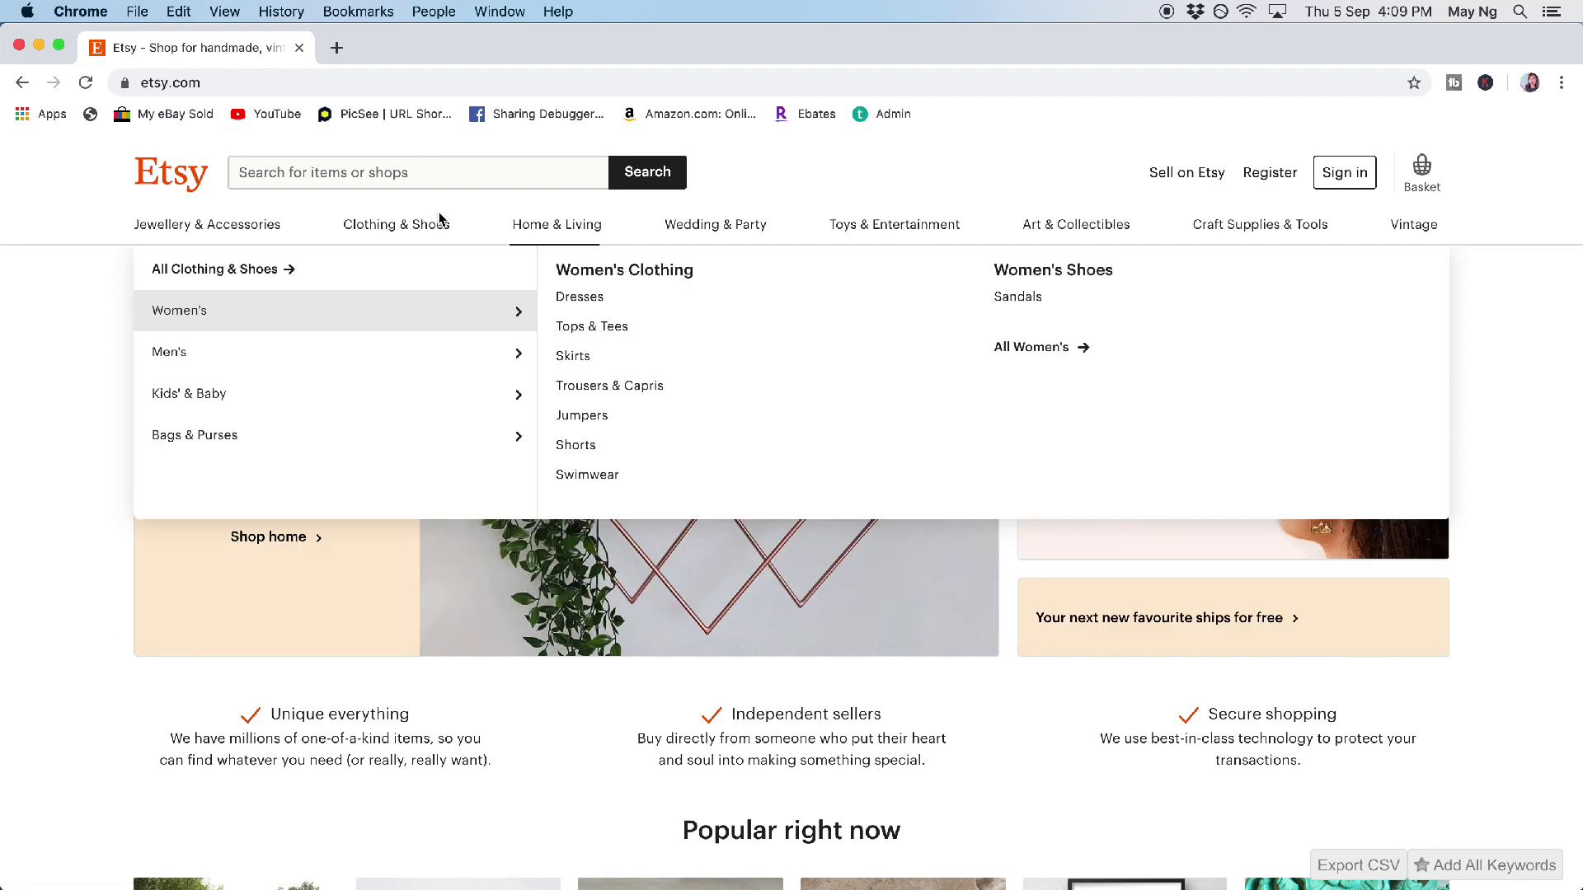
Step: Search Etsy for 'unicorn t-shirt'
click(427, 168)
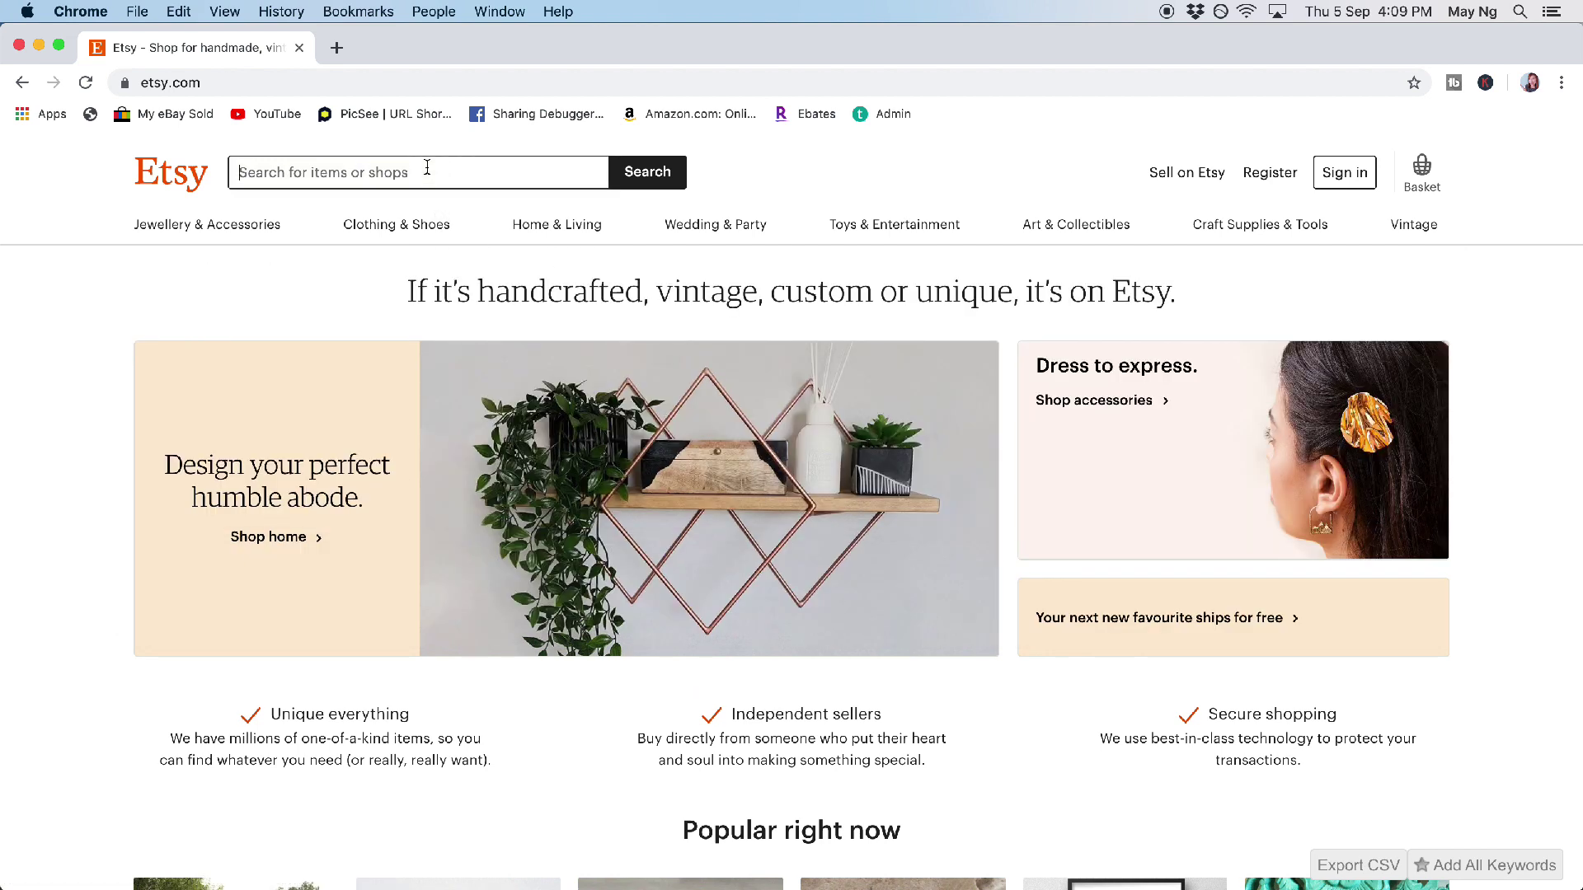
text(unicr)
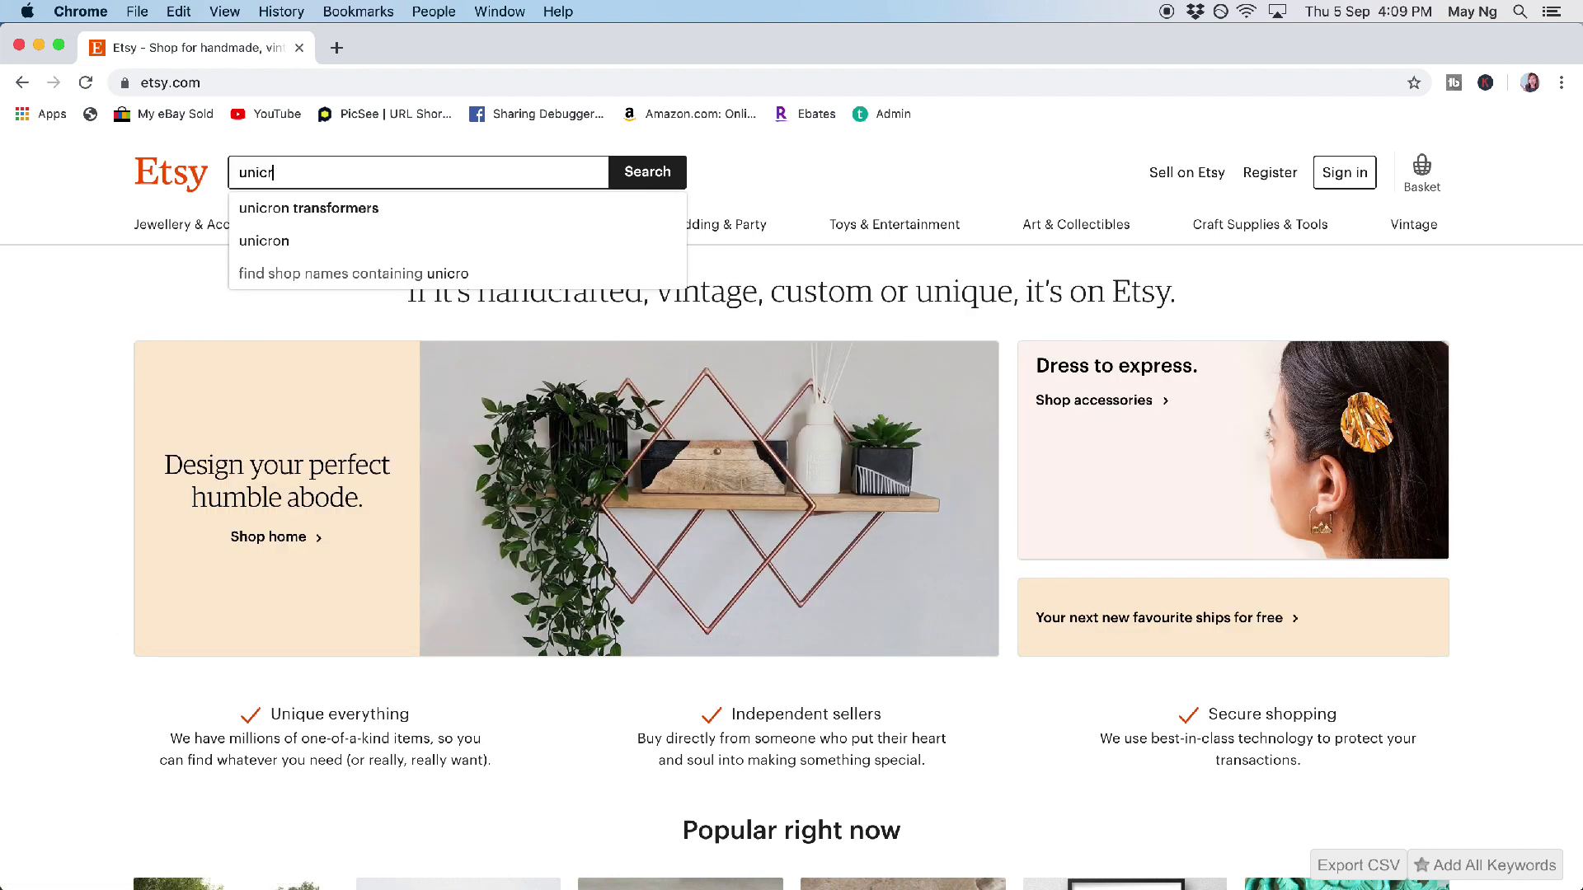
key(BackSpace)
text(orn)
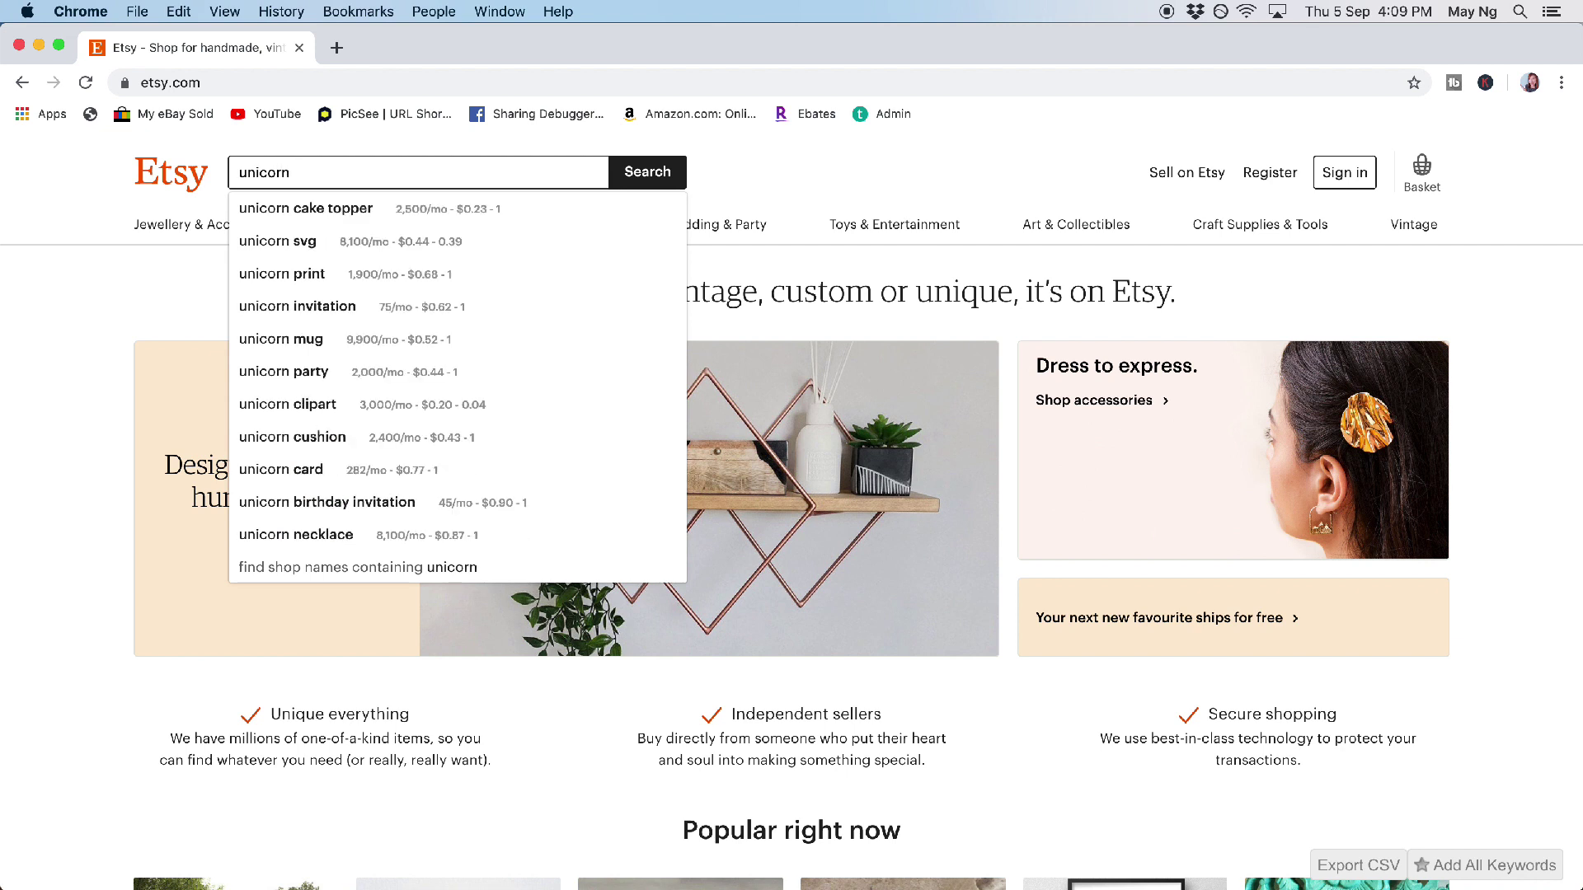
text( t-shirt)
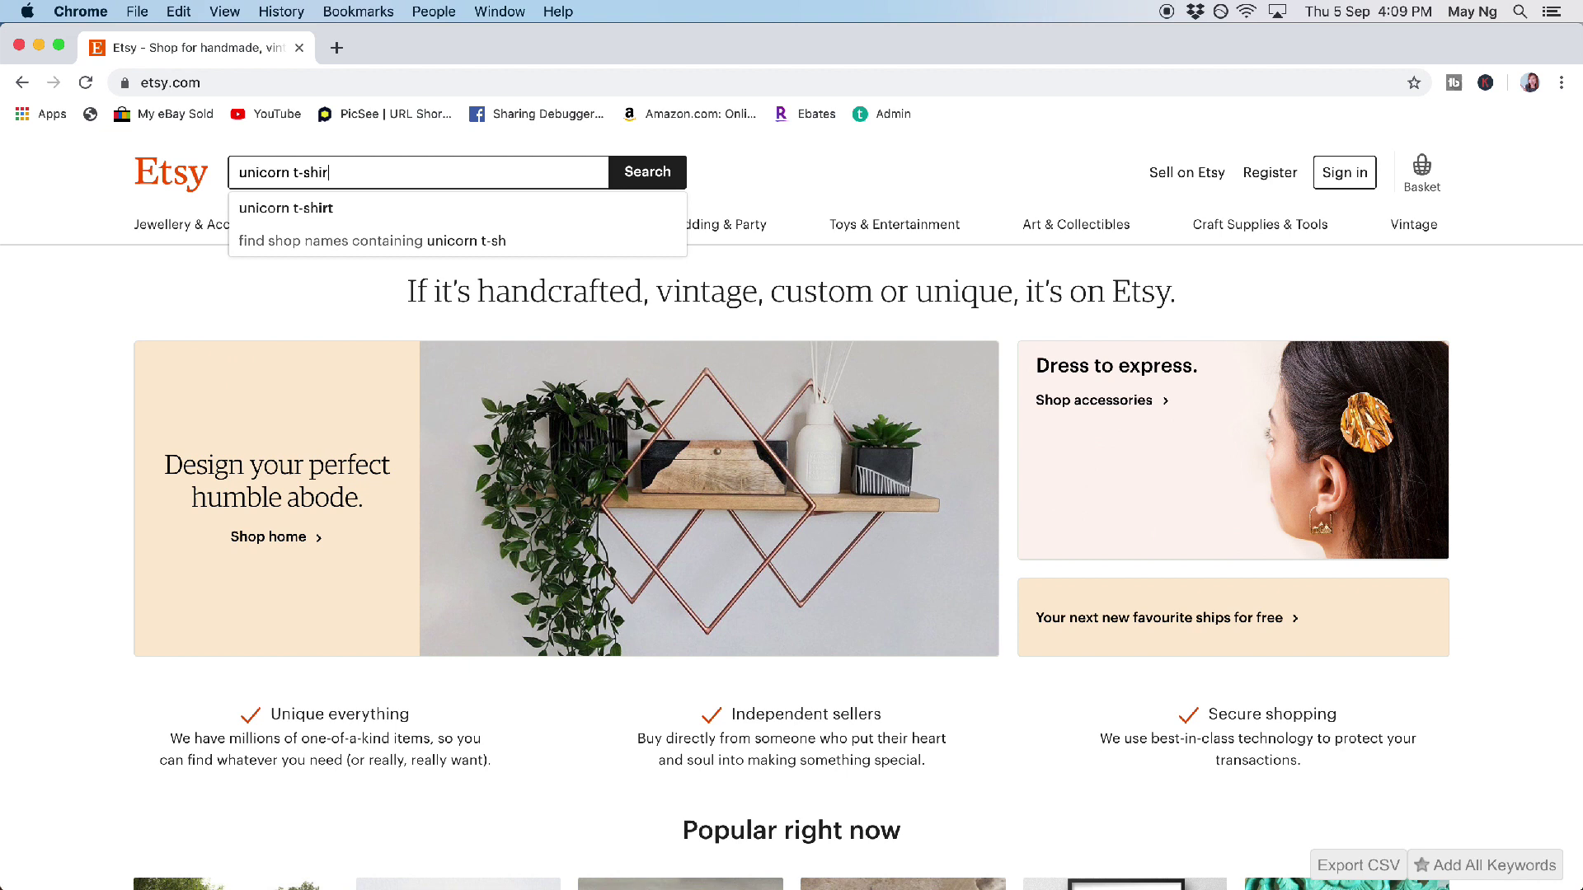
key(Return)
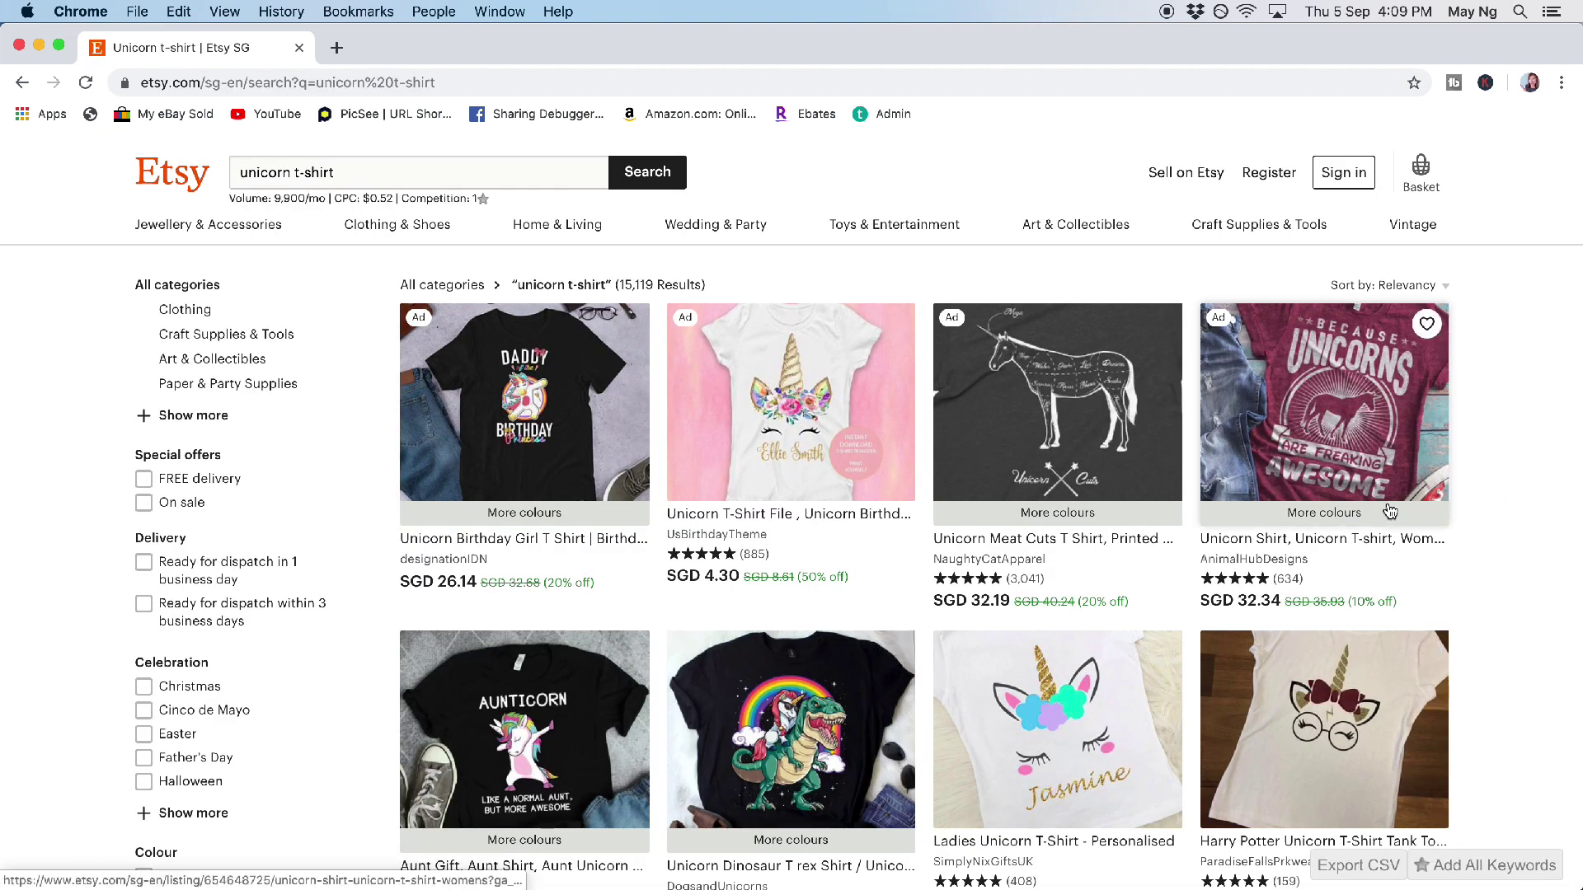
Step: Browse the 15,119 unicorn shirt listings with their prices and ratings
scroll(1390, 511, down, 3)
scroll(1390, 512, down, 3)
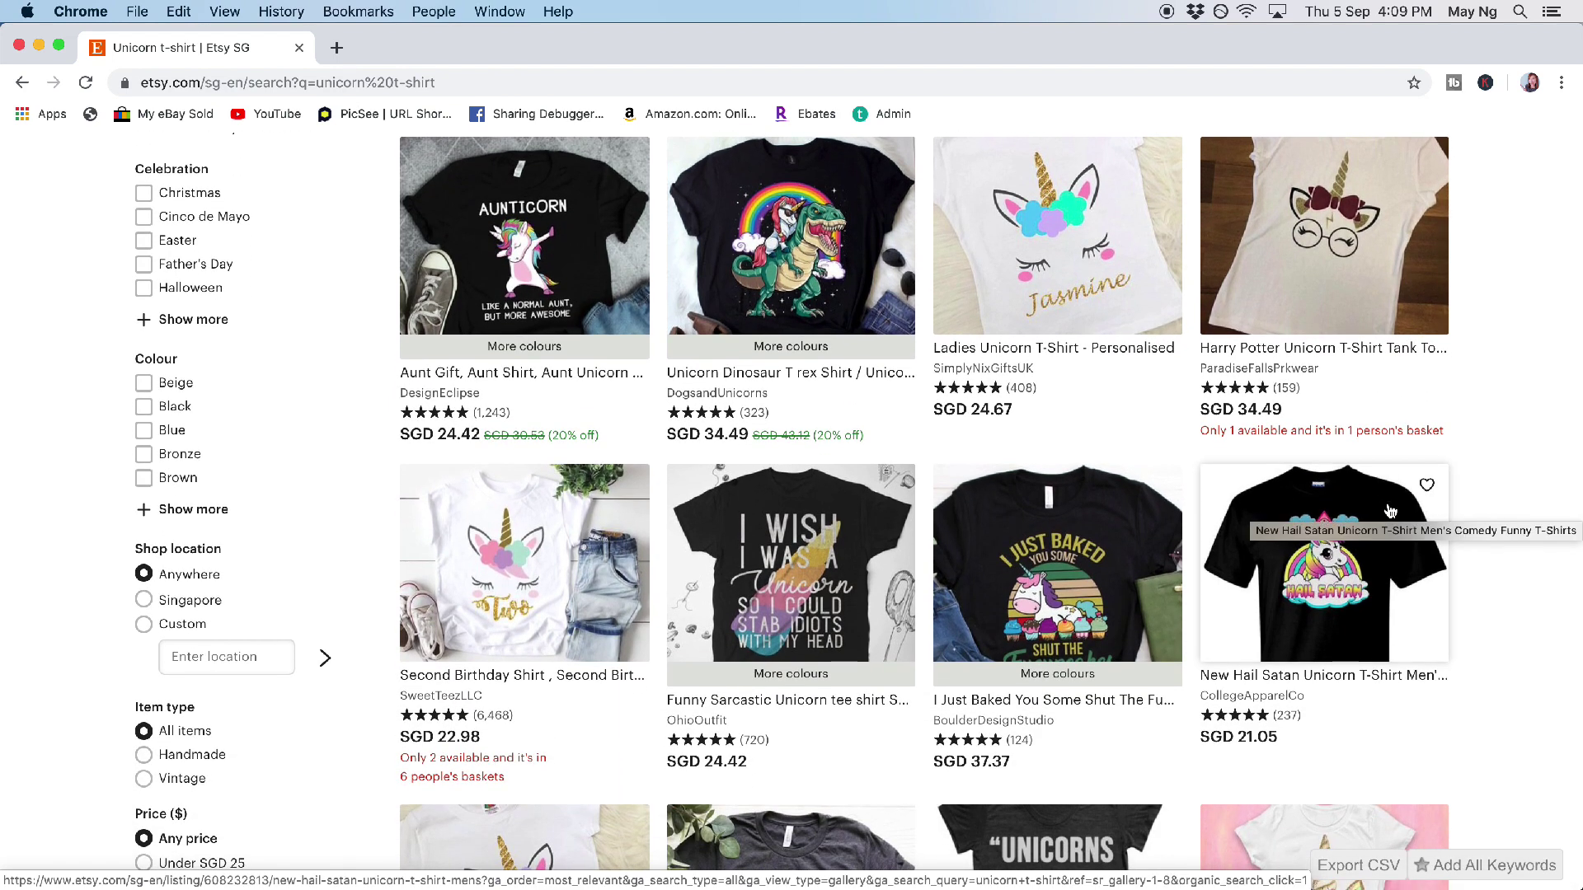
scroll(1390, 512, down, 1)
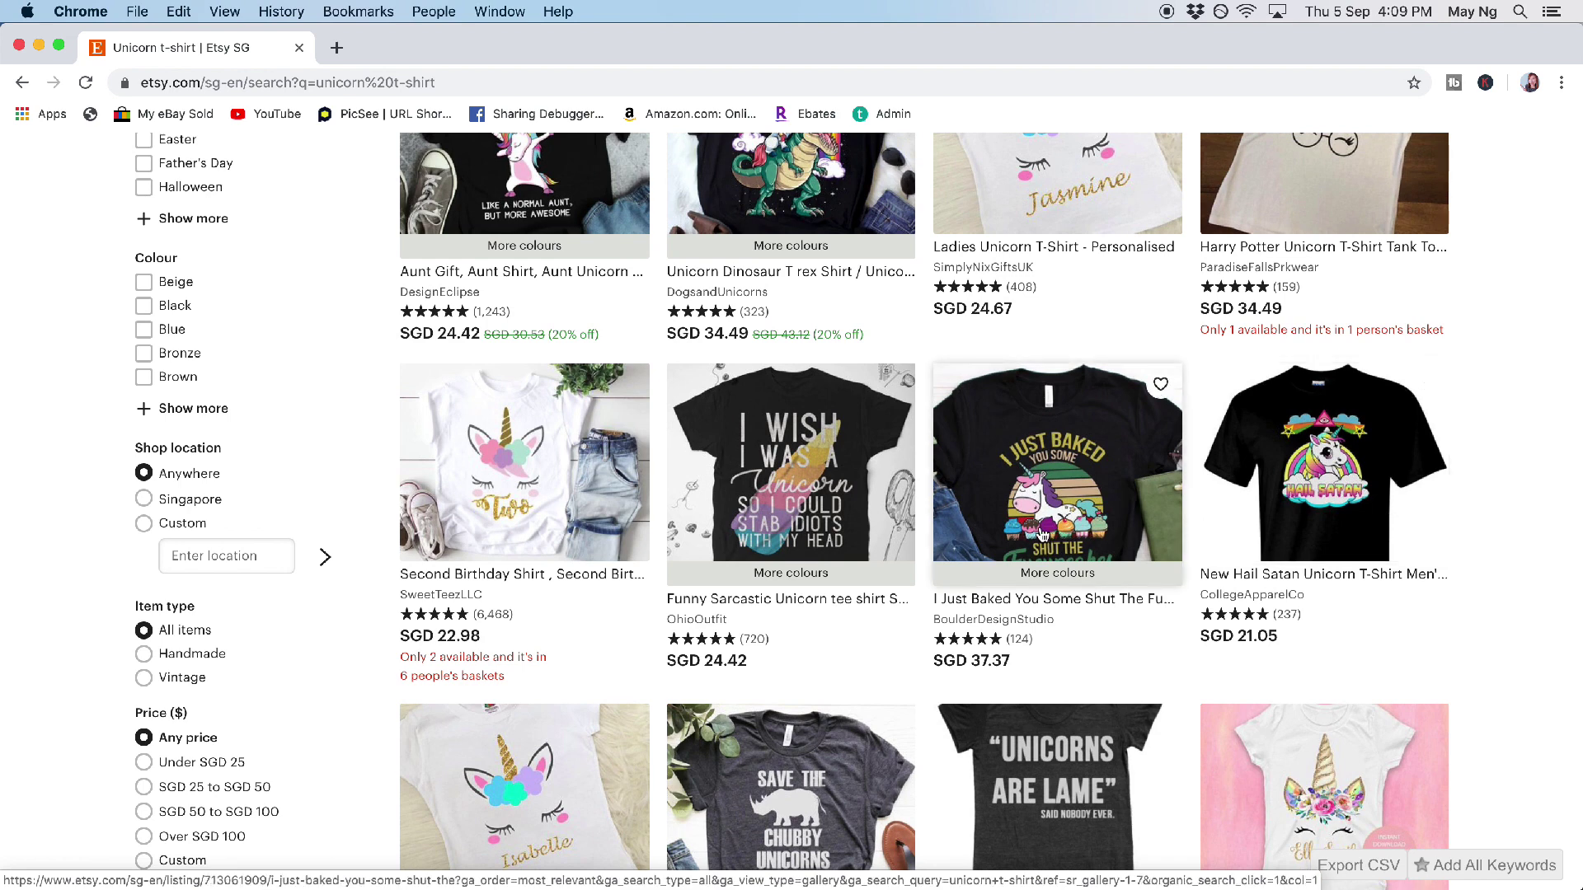
scroll(1042, 534, down, 2)
scroll(1042, 534, down, 1)
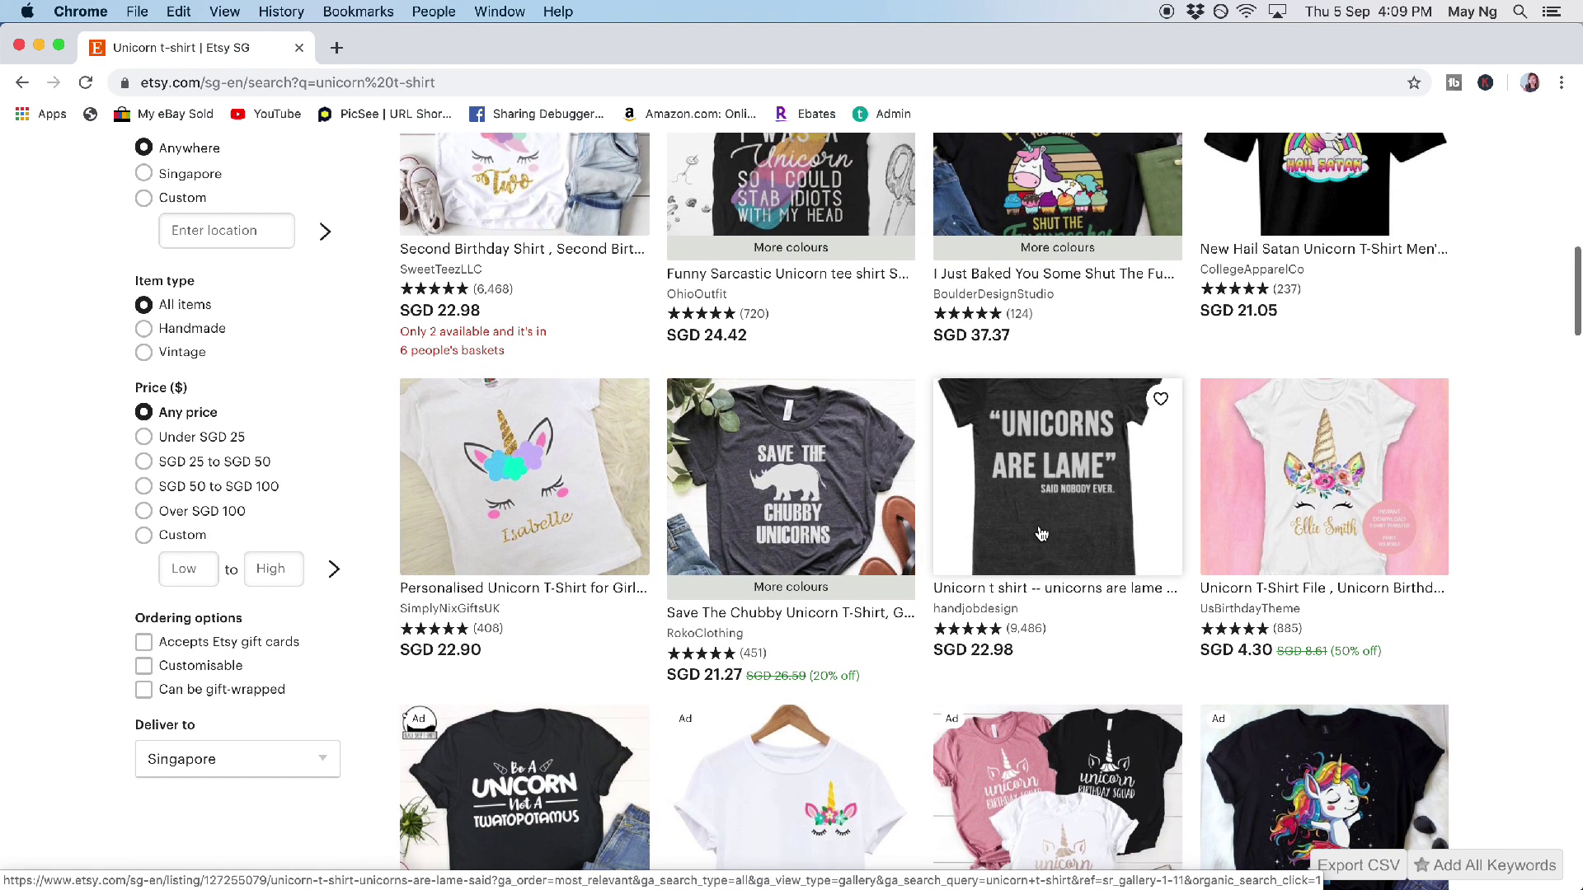
scroll(1042, 534, down, 2)
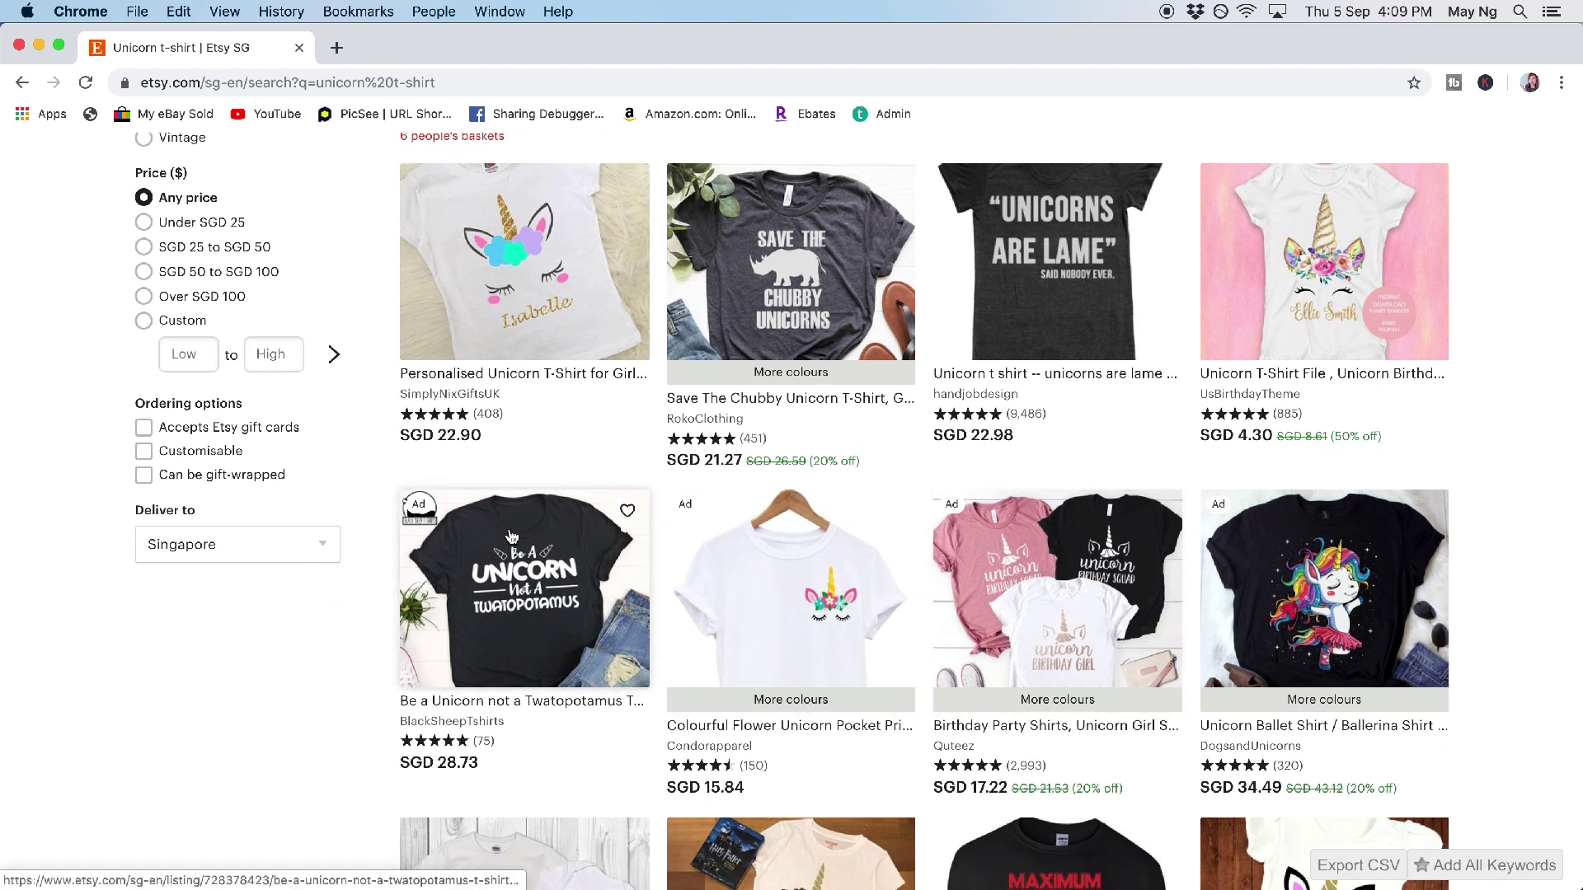
scroll(713, 519, down, 3)
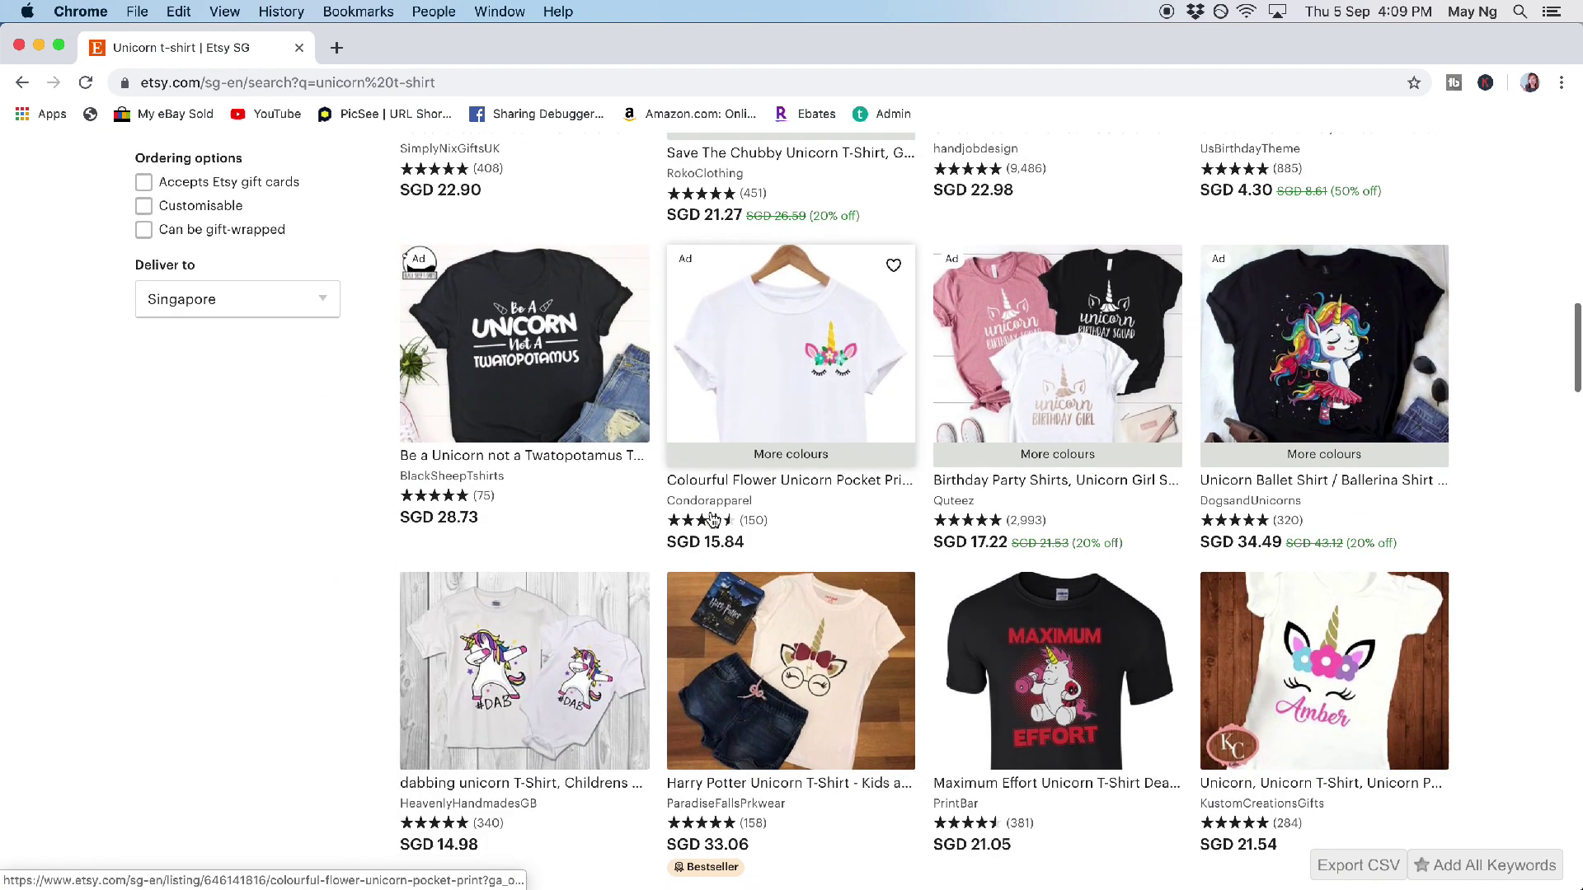
scroll(714, 519, down, 3)
scroll(714, 519, down, 3)
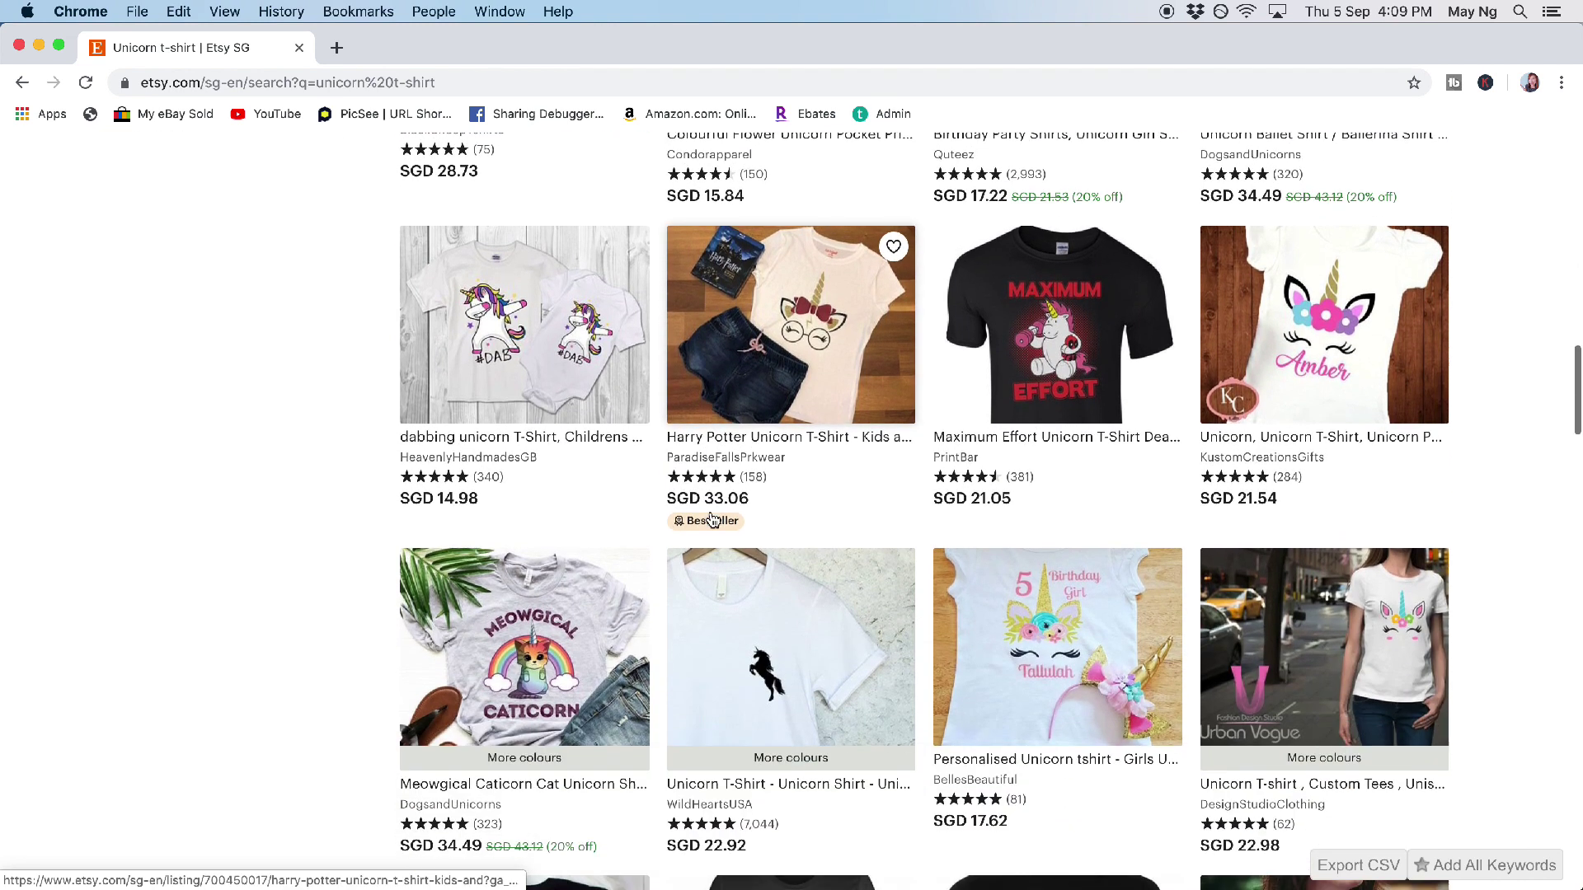
scroll(714, 519, down, 1)
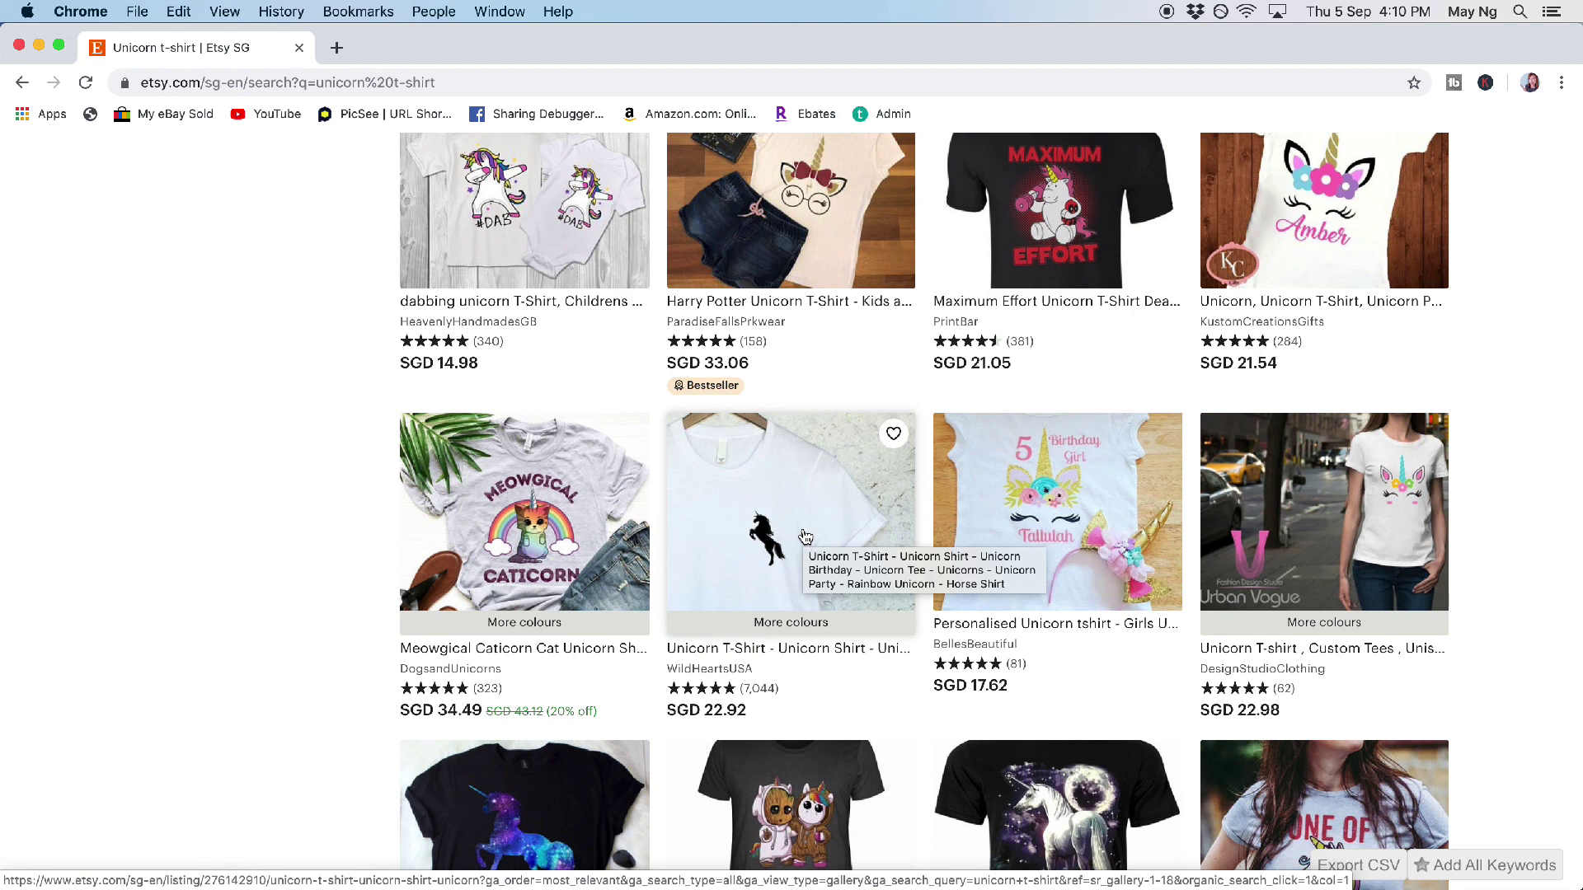
scroll(806, 538, down, 3)
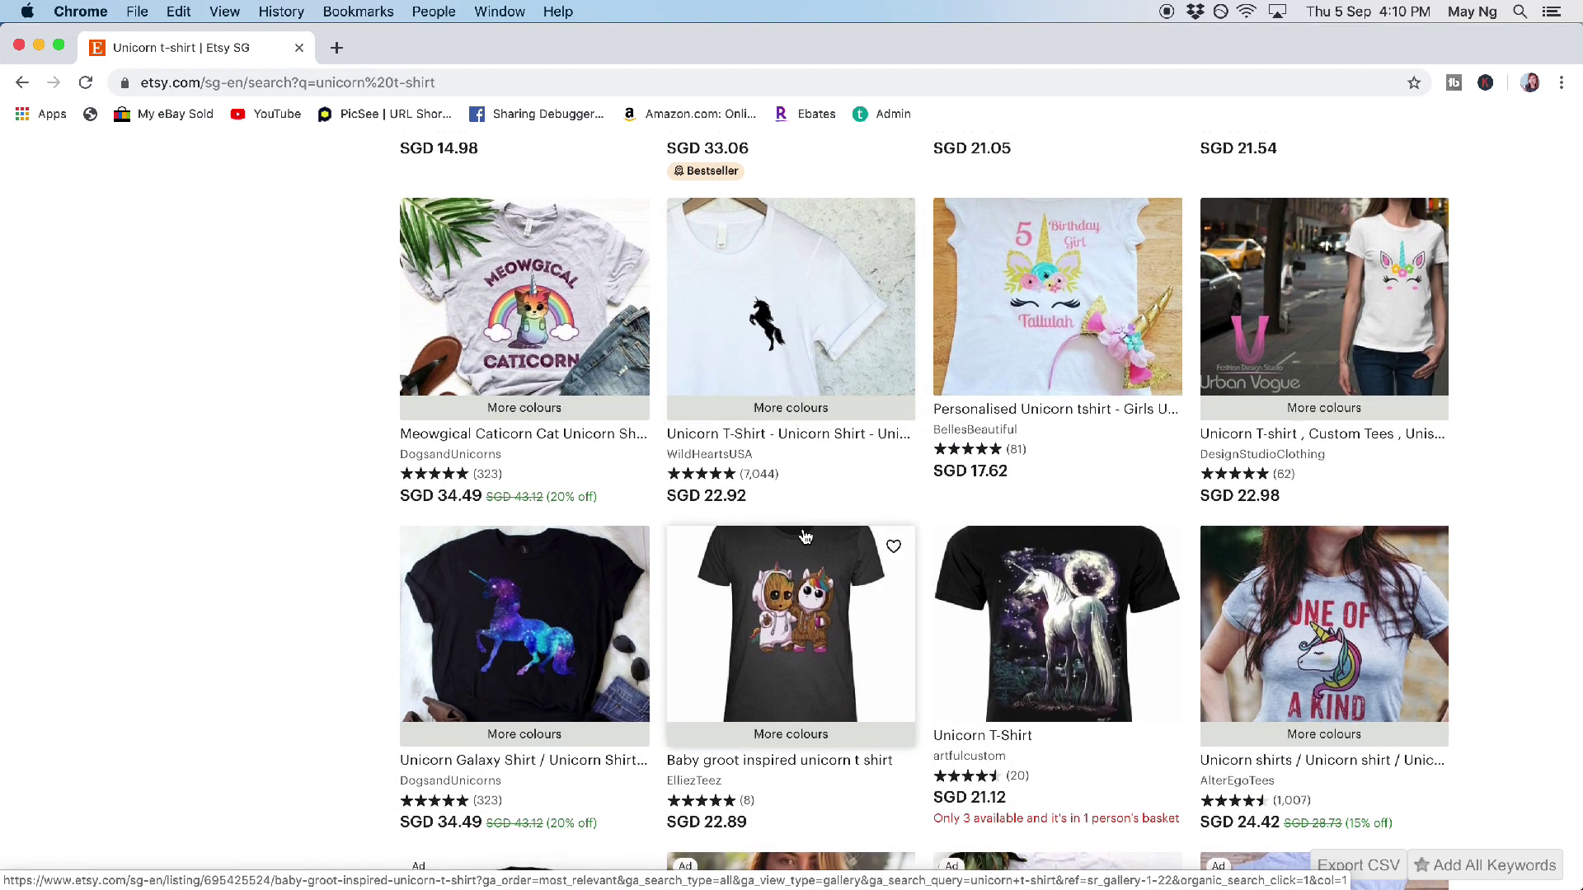
scroll(807, 537, down, 3)
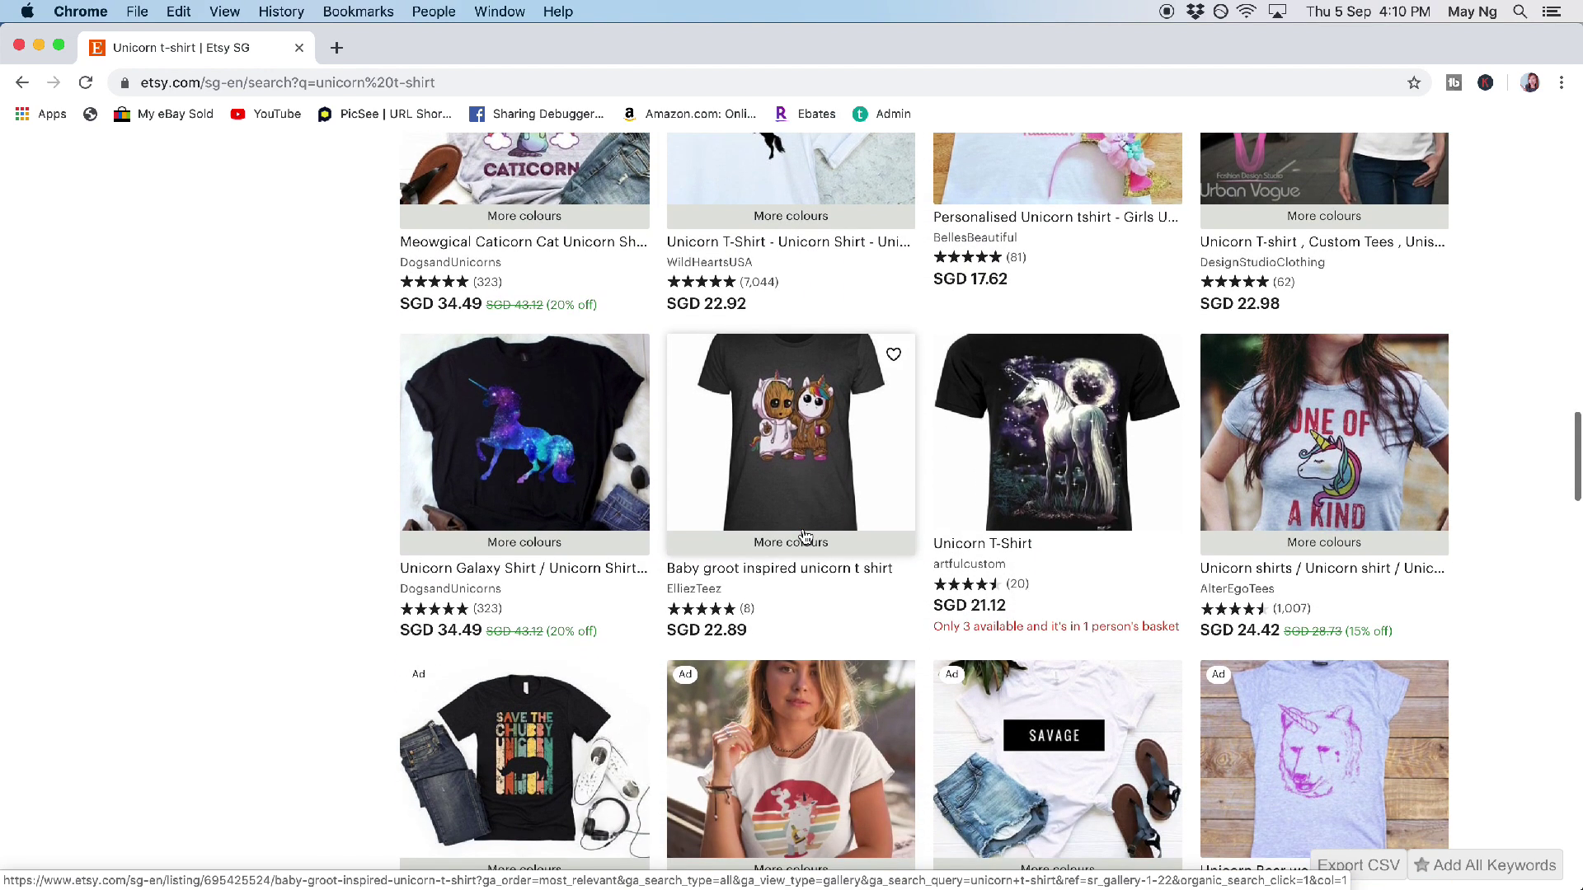
scroll(806, 538, down, 2)
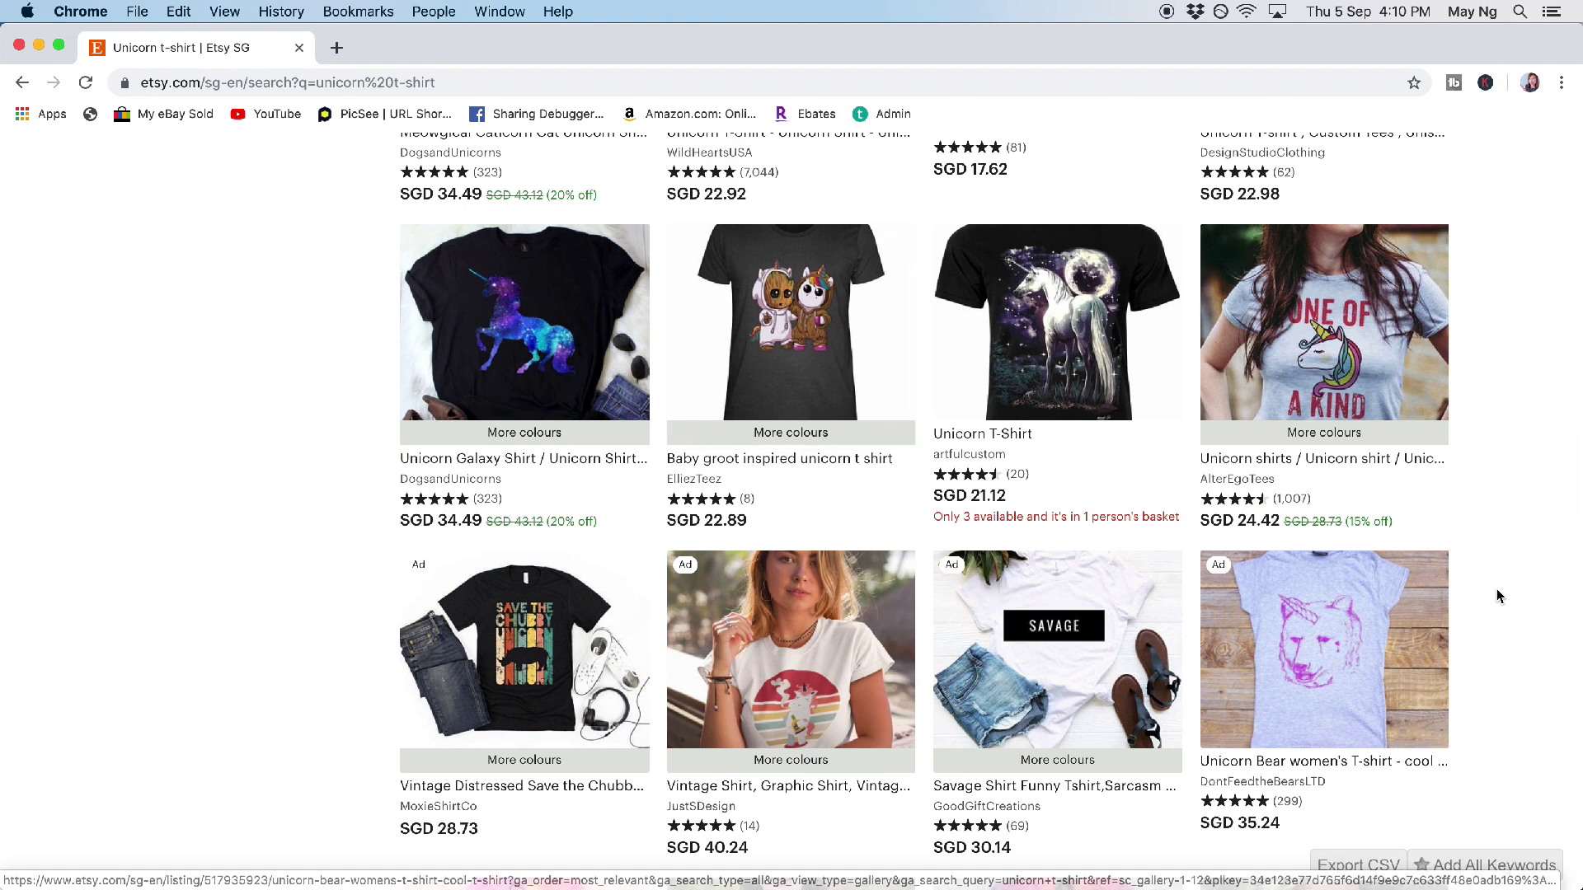
scroll(1499, 595, up, 10)
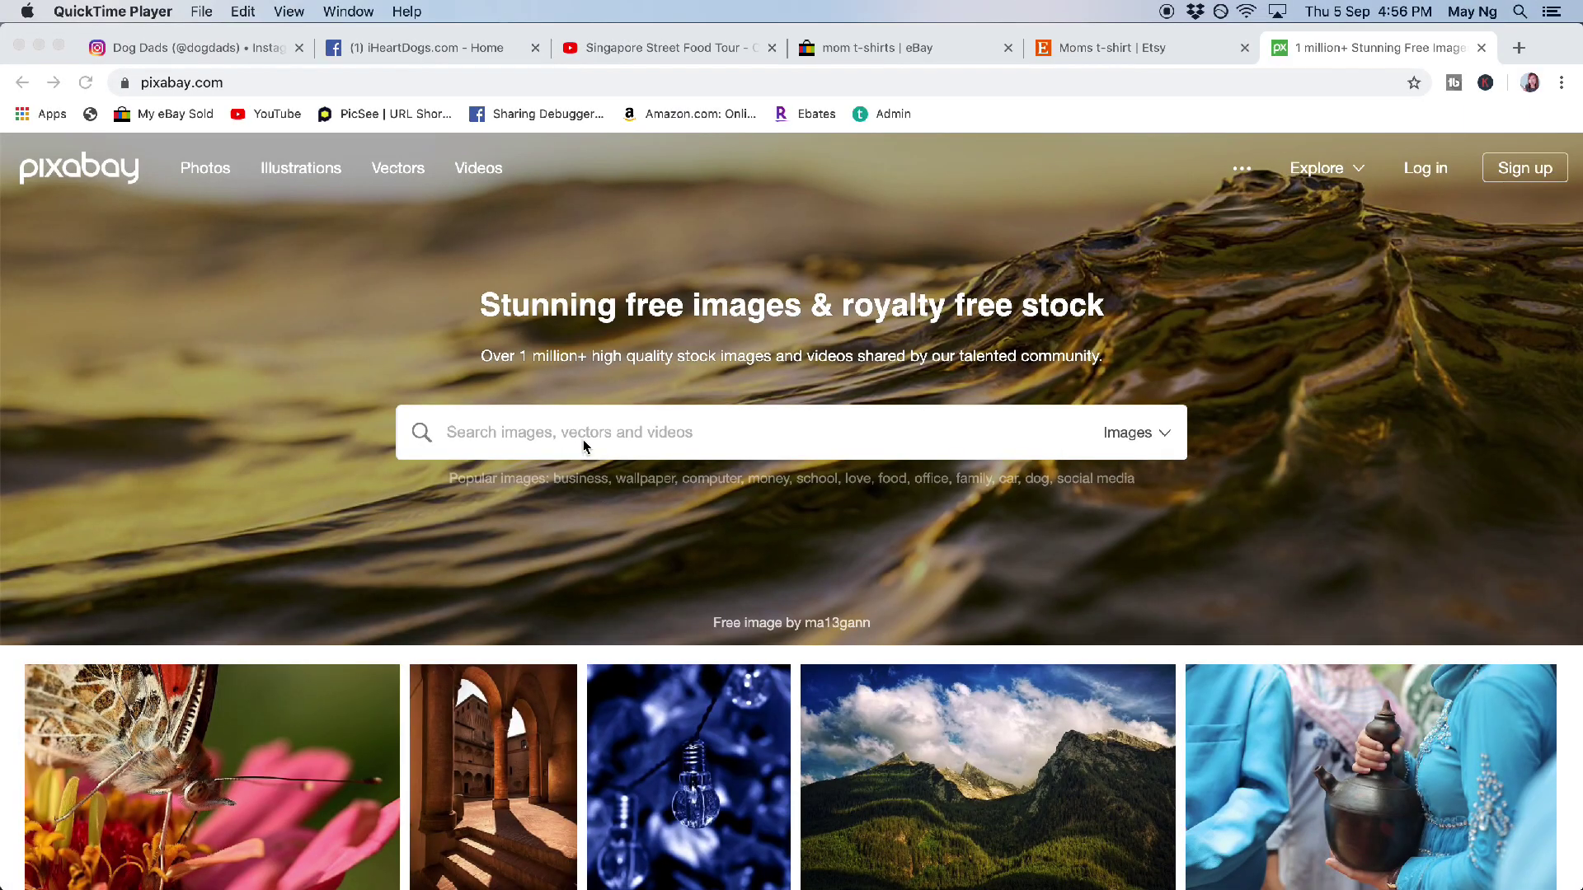
Step: Search Pixabay illustrations for 'dogs' and open the cartoon corgi illustration's download page
click(582, 439)
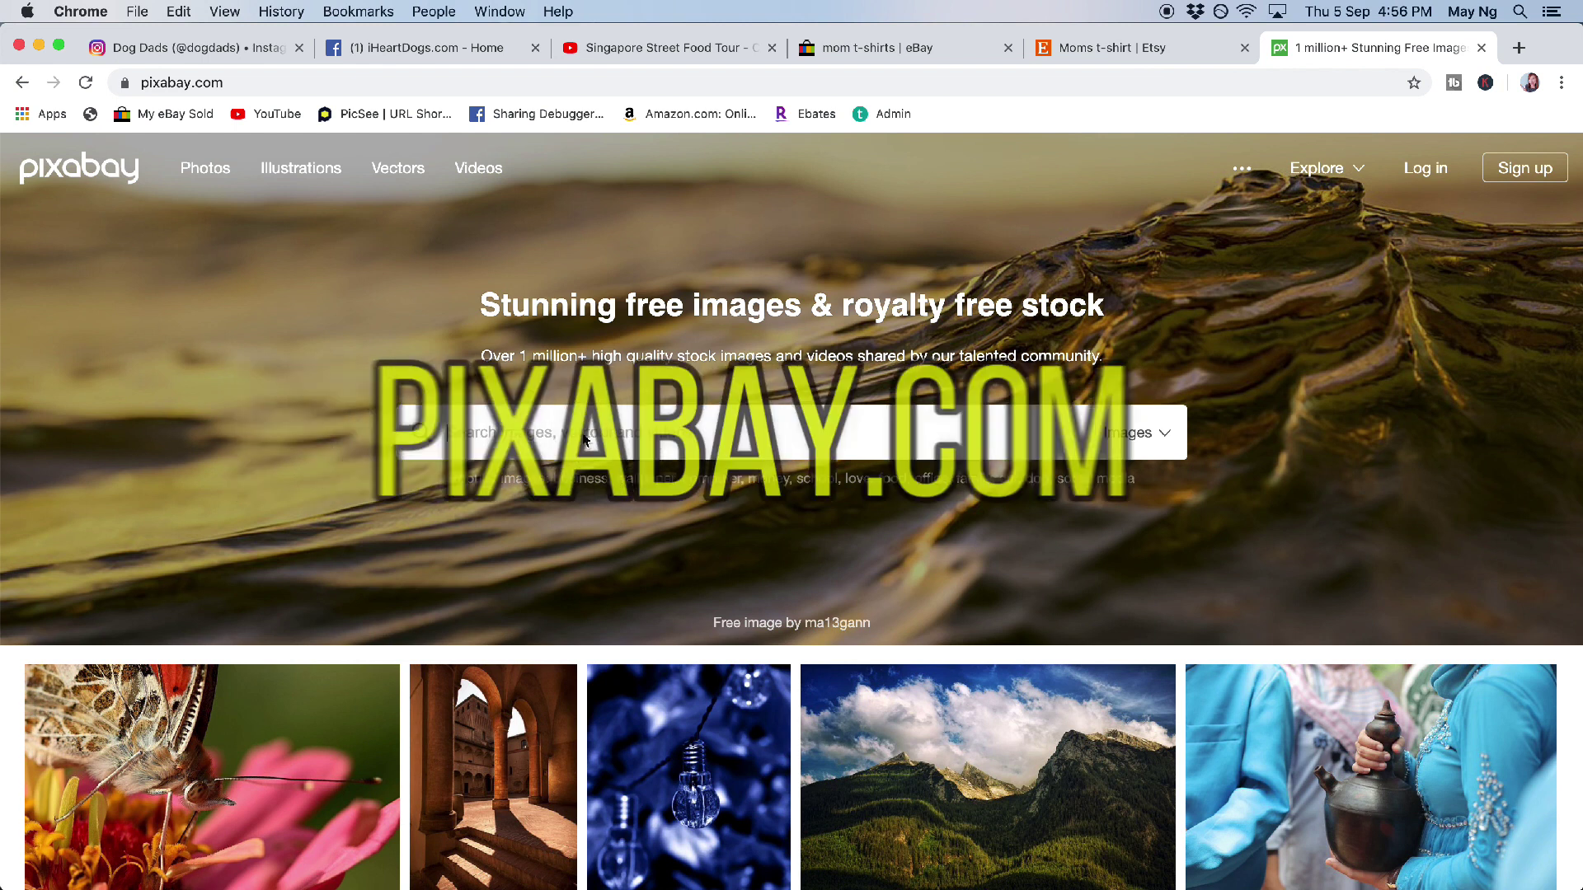
text(dogs)
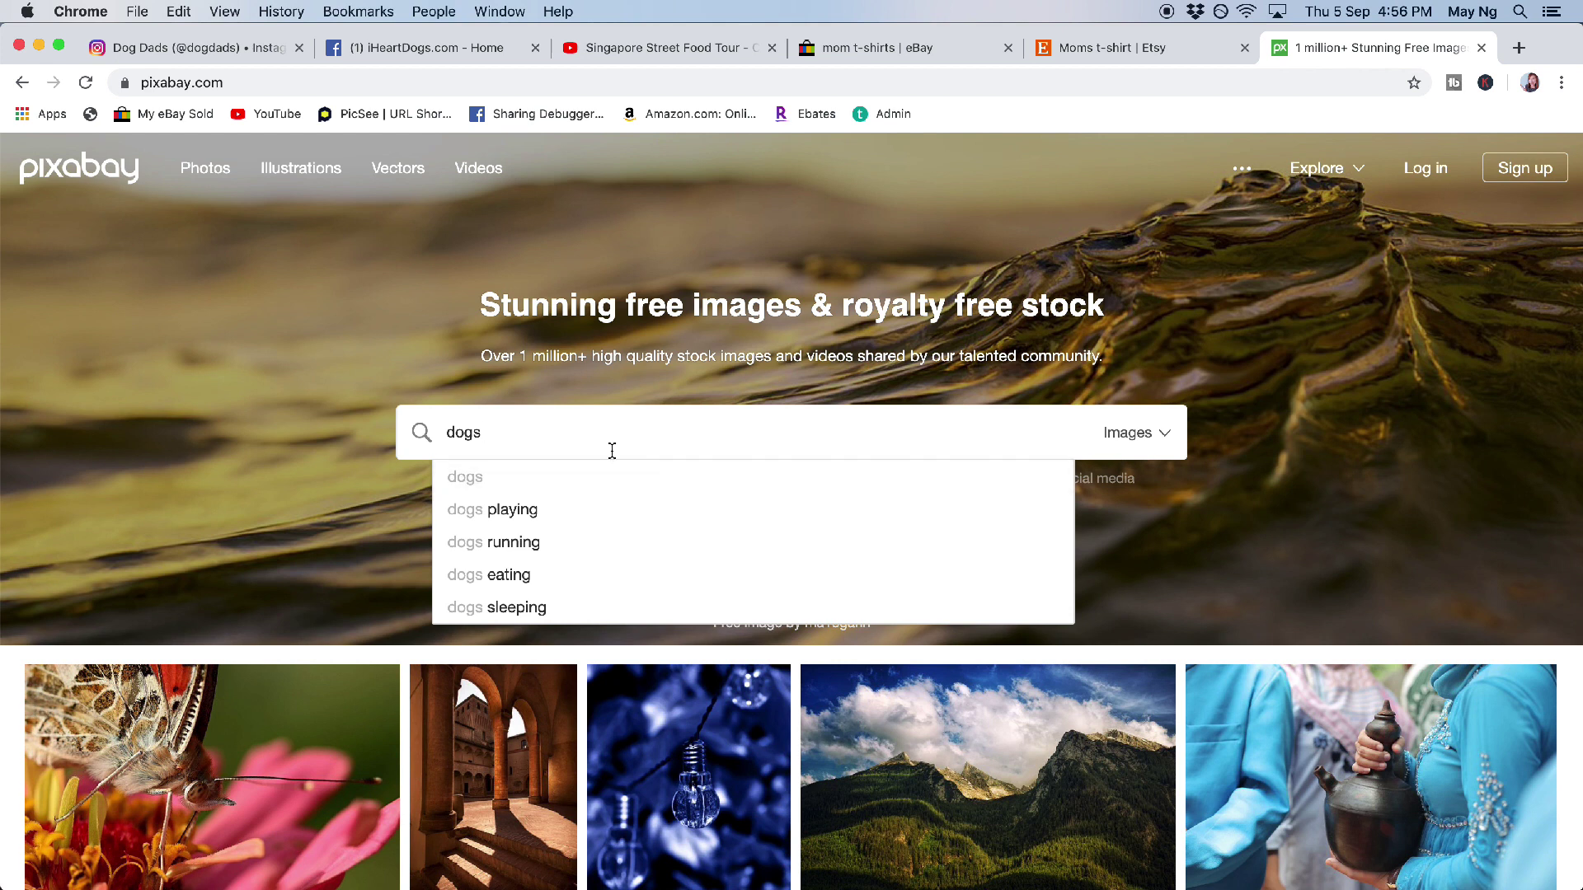
click(1154, 453)
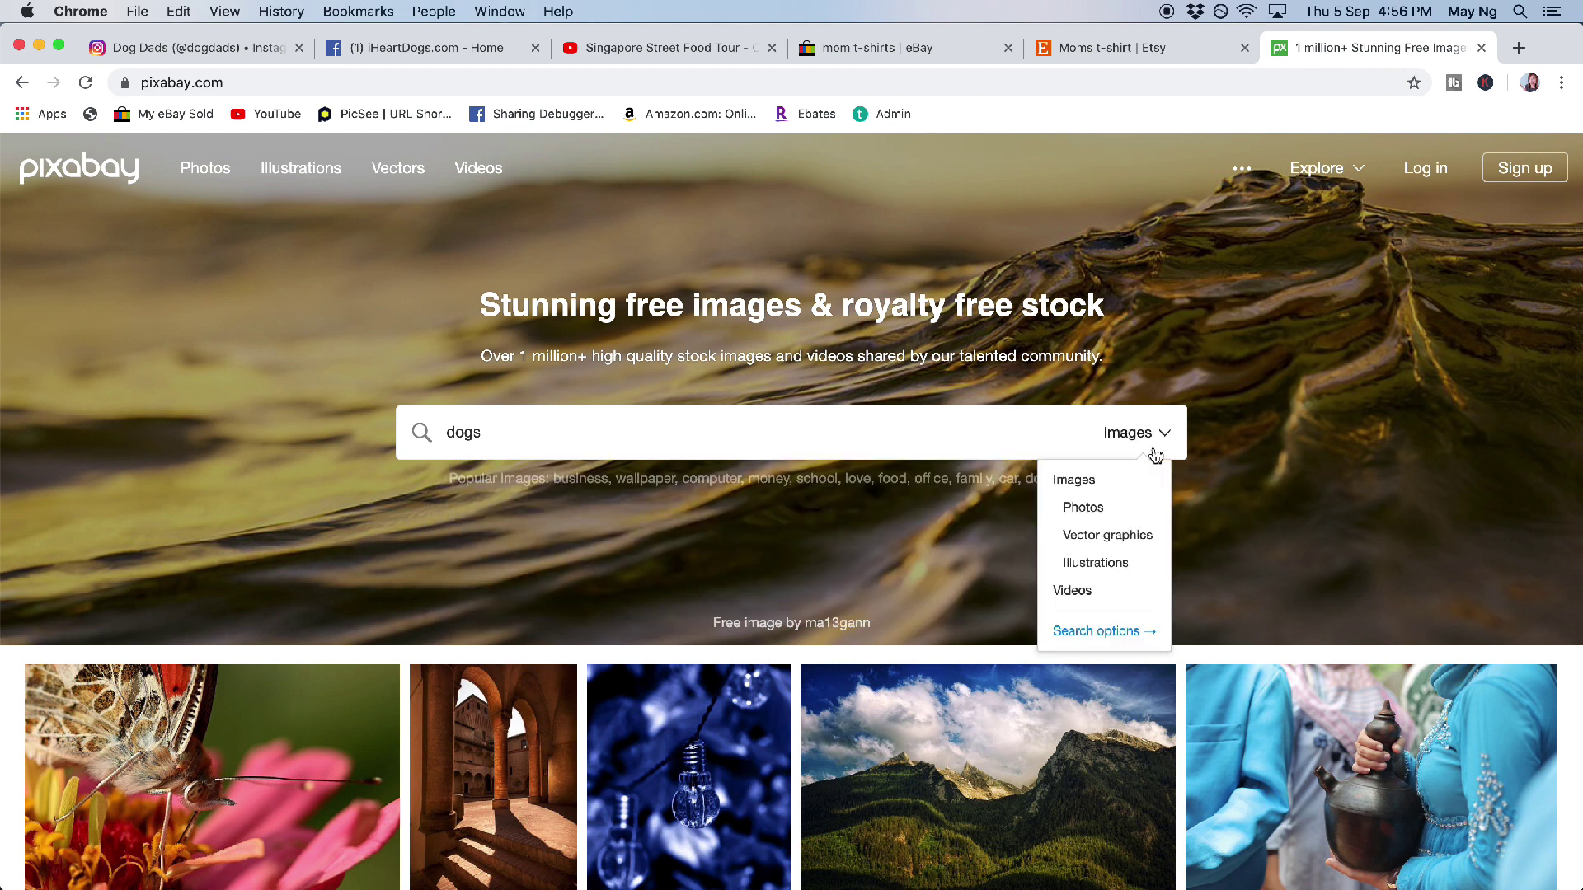
click(1106, 566)
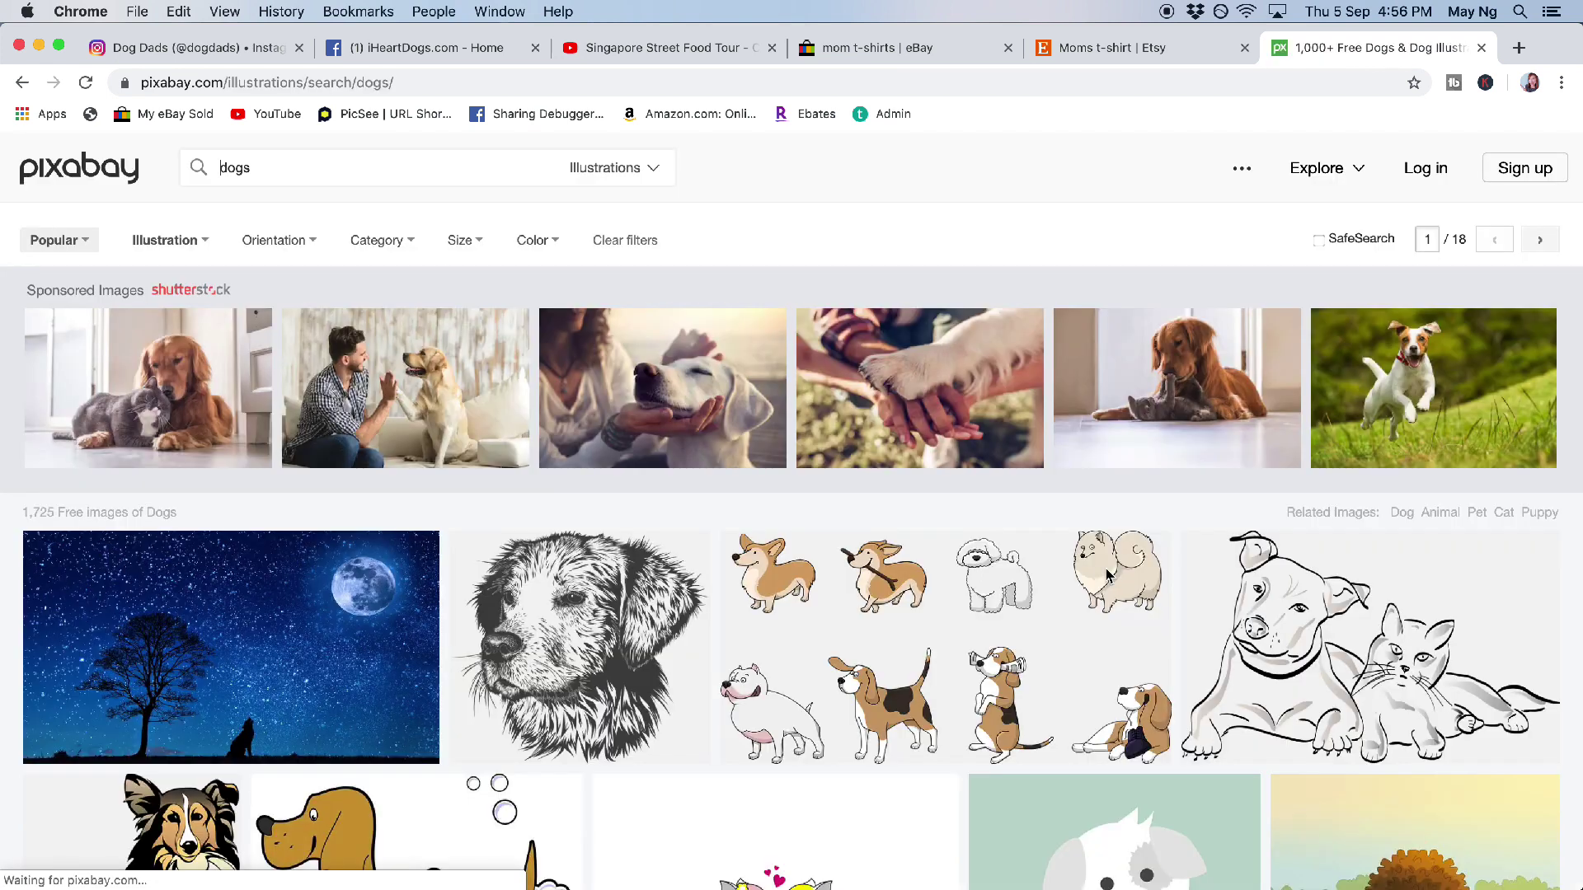
click(914, 606)
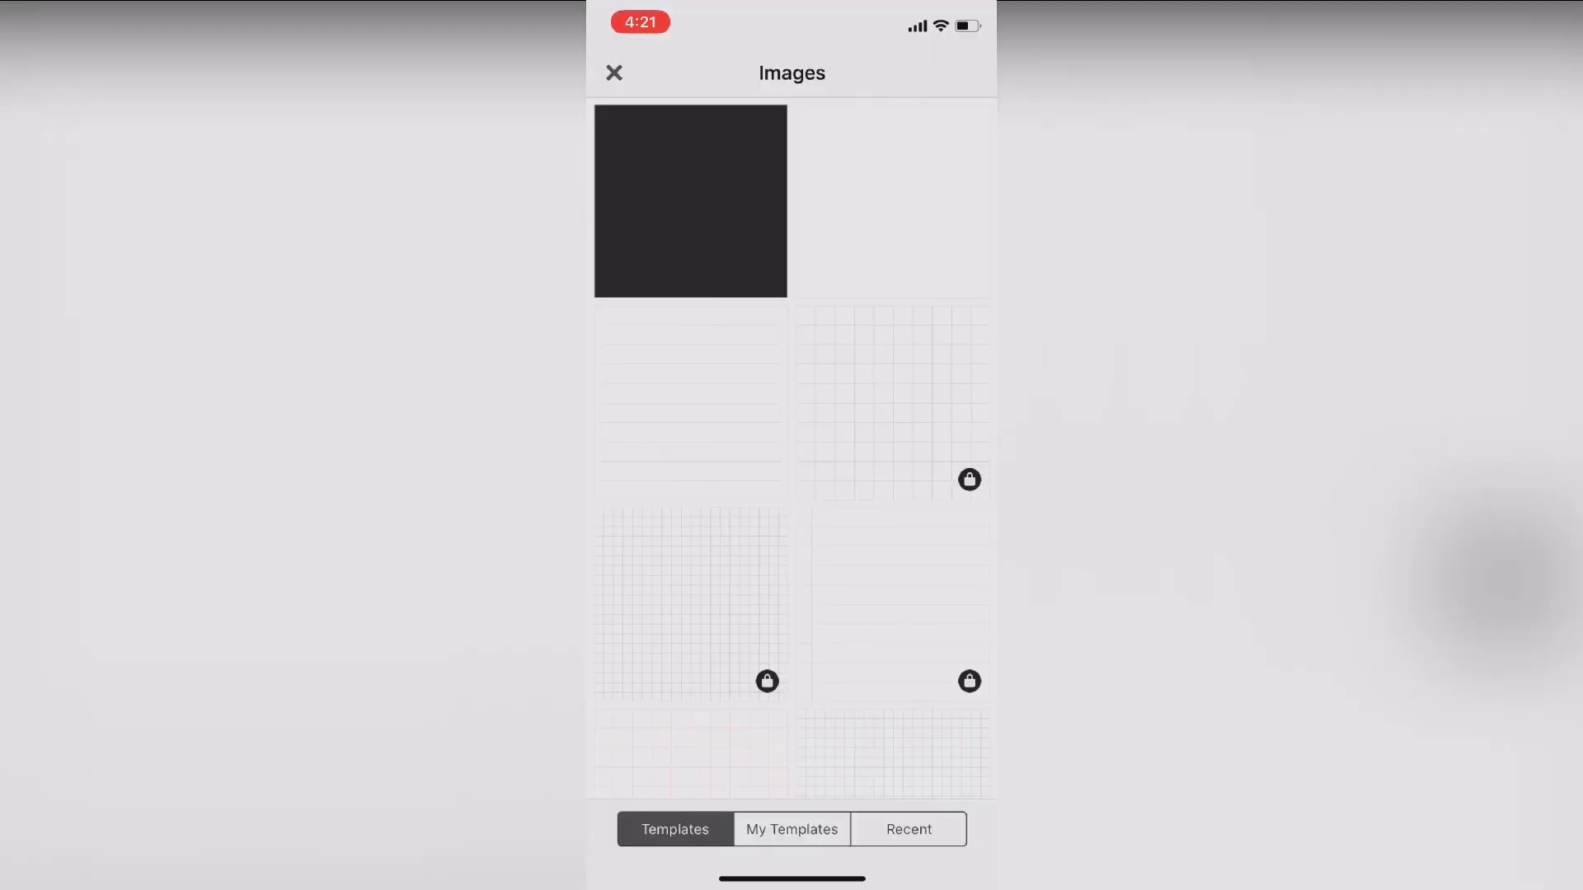
Step: Start a canvas from the recent green square image and type the text #MOMLIFE
click(908, 829)
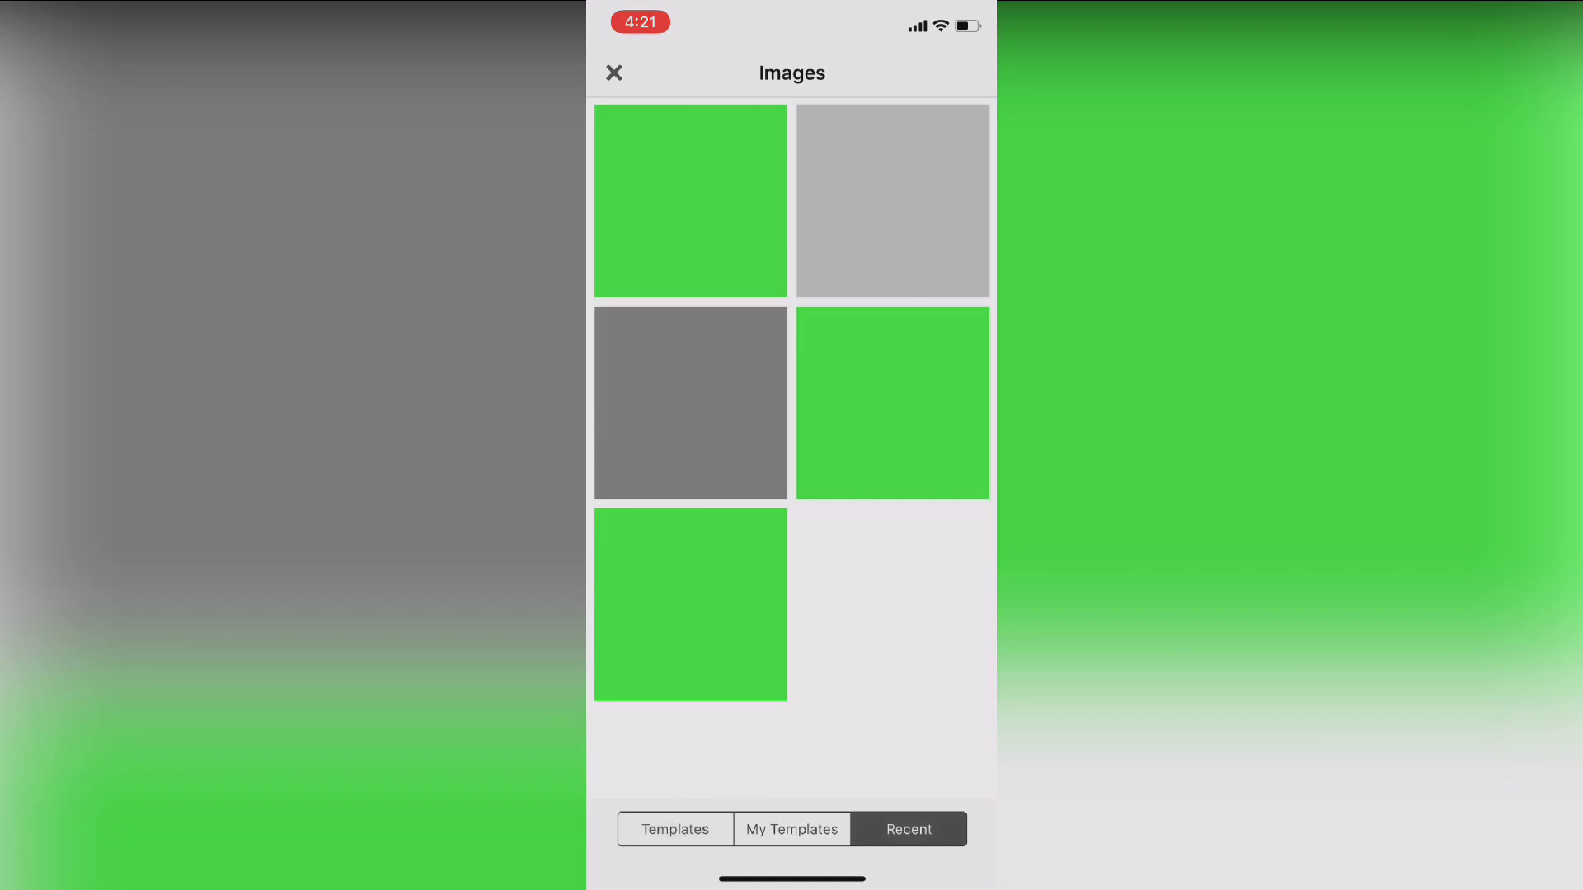
click(691, 200)
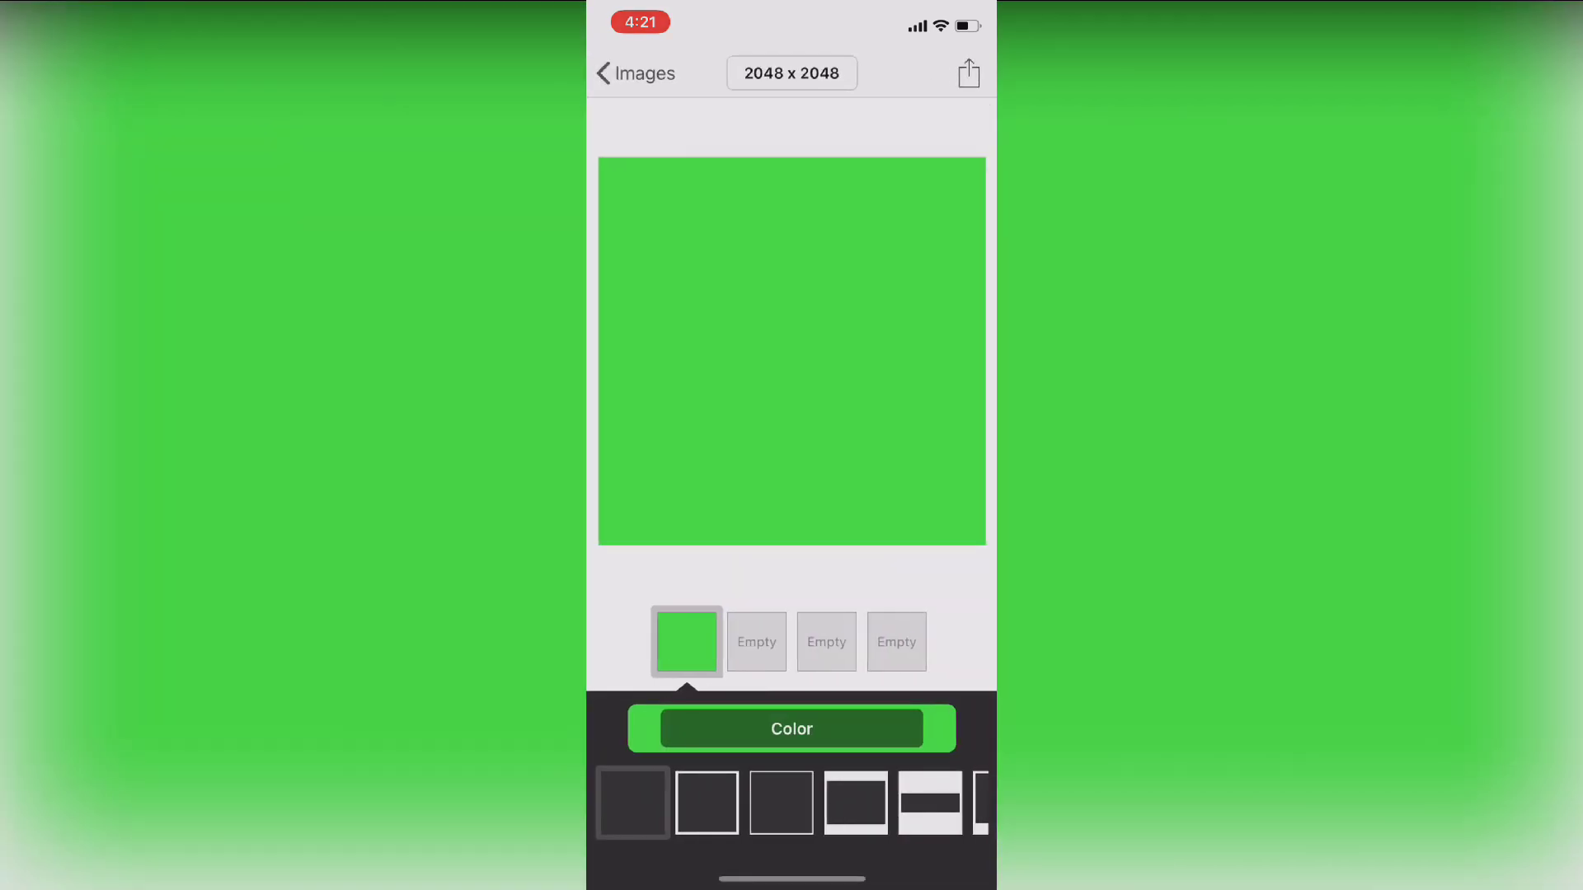
click(969, 73)
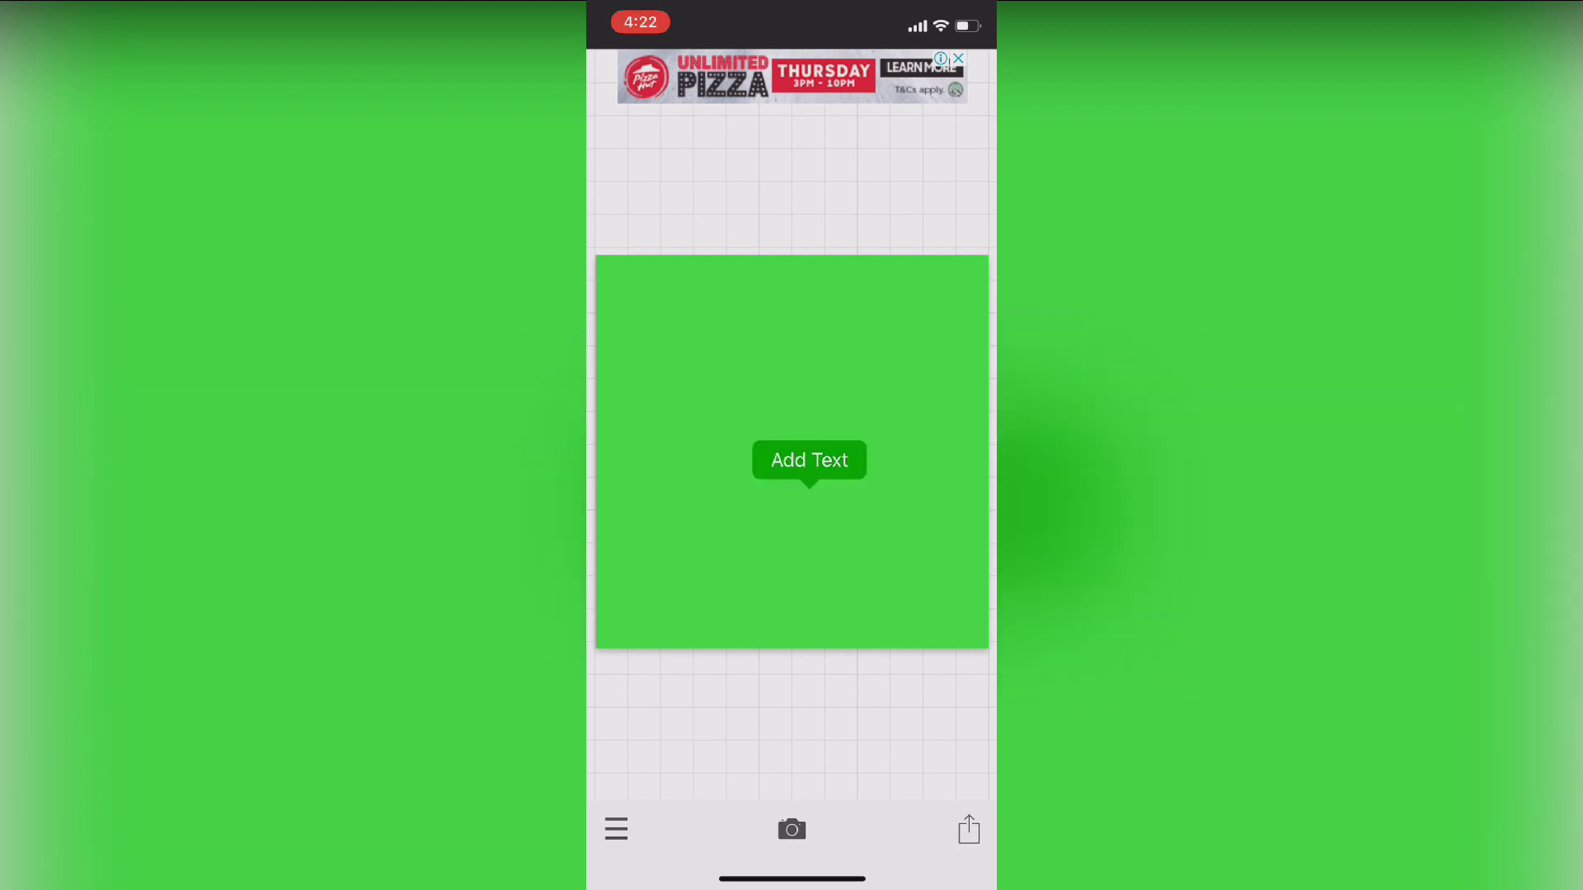
click(637, 781)
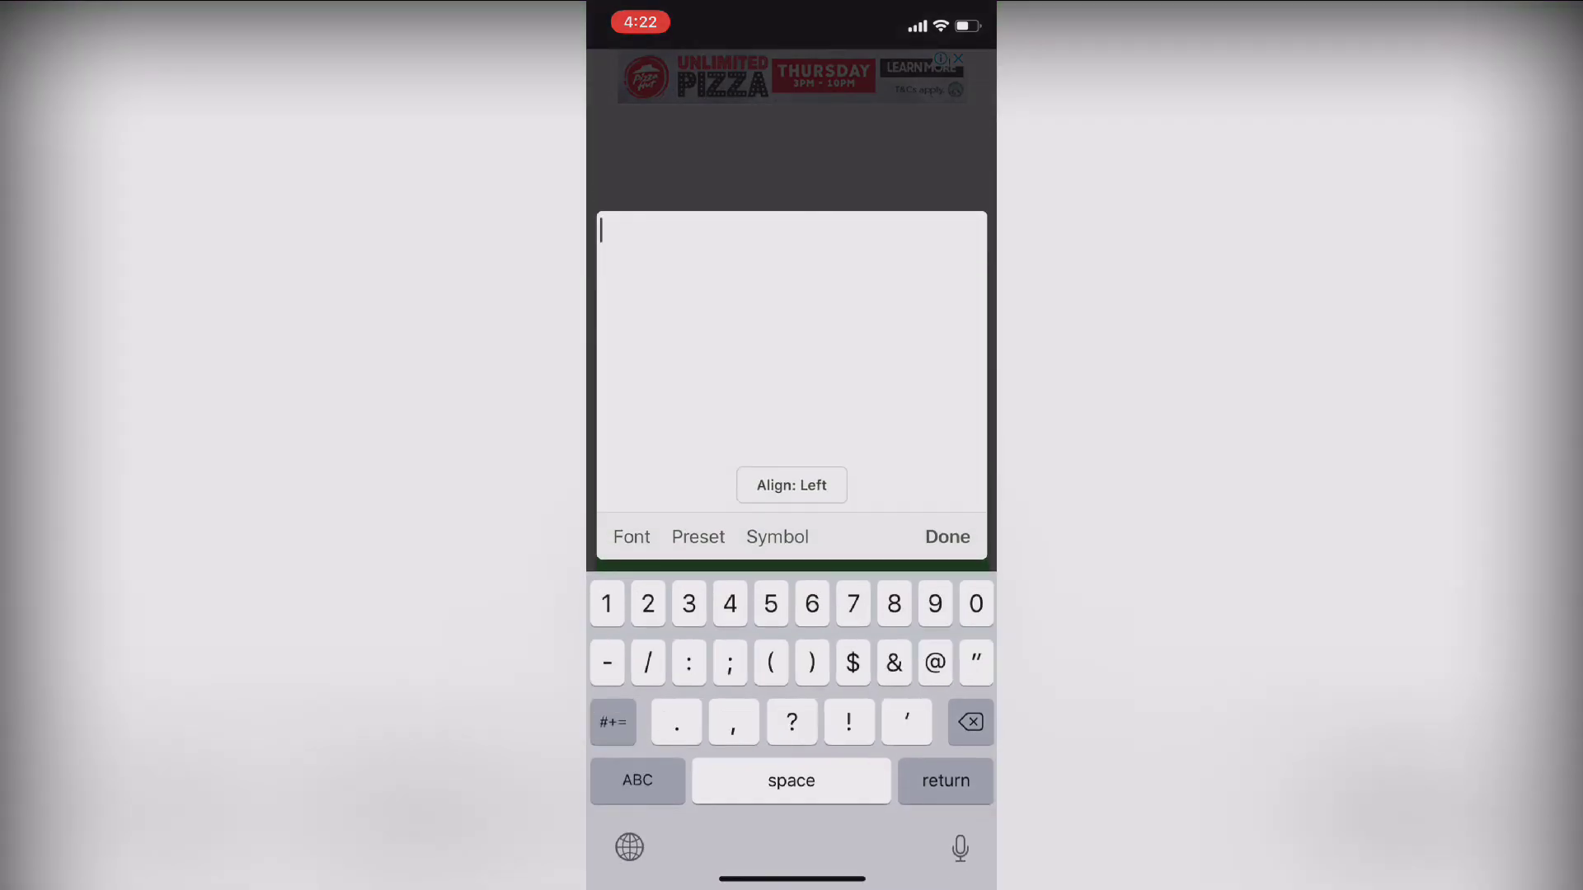
click(612, 721)
text(#)
click(637, 781)
text(moml)
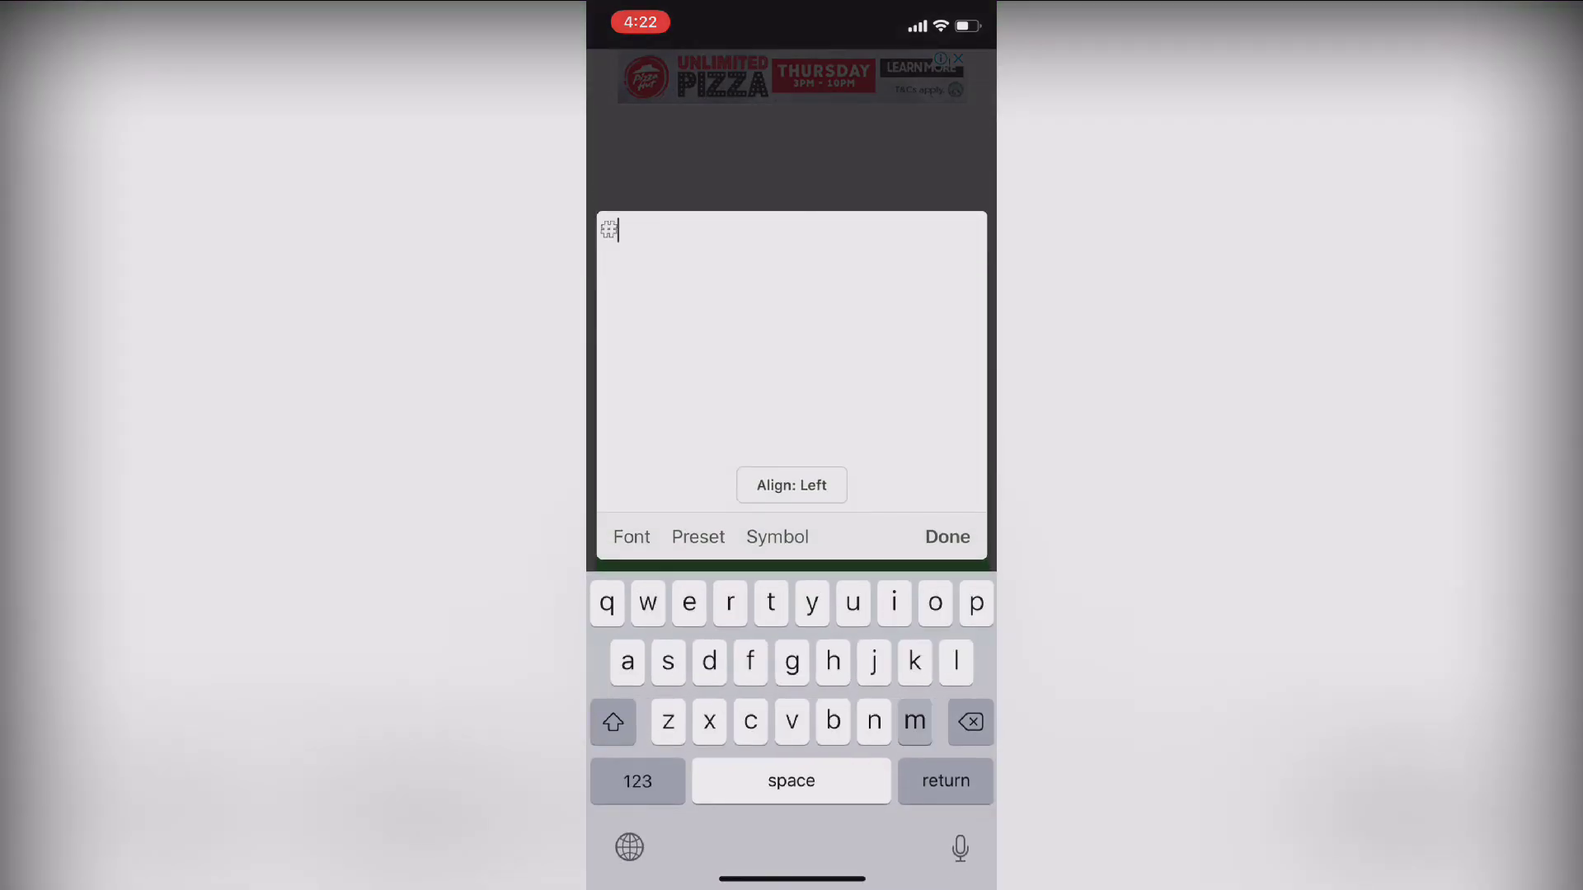
text(if)
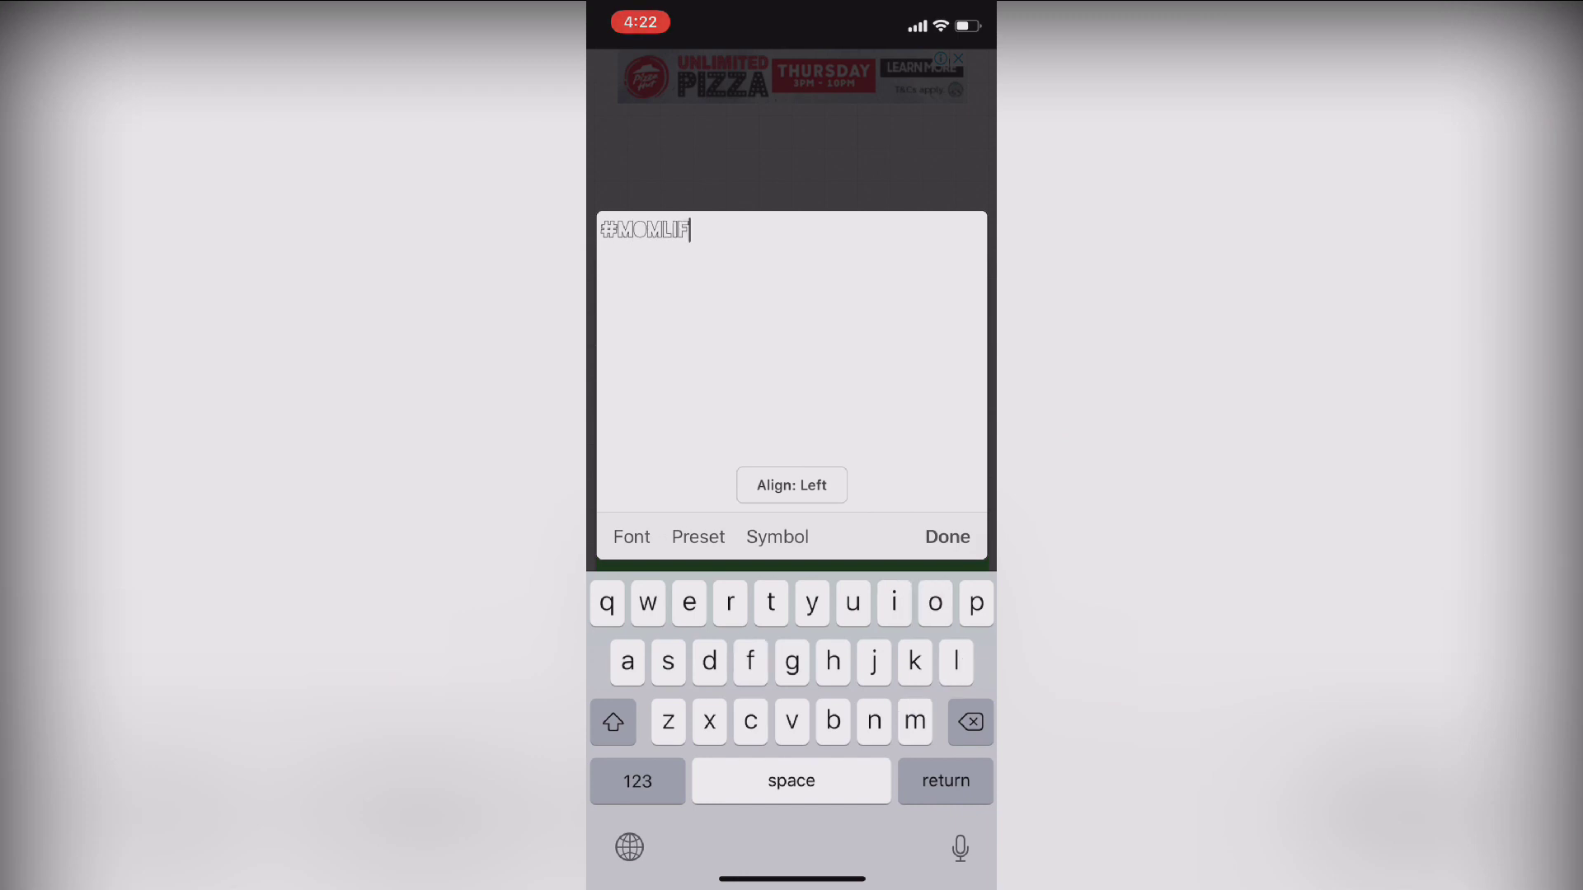
Step: Try fonts and settle on the outlined Blackout Sunrise font for #MOMLIFE
click(632, 537)
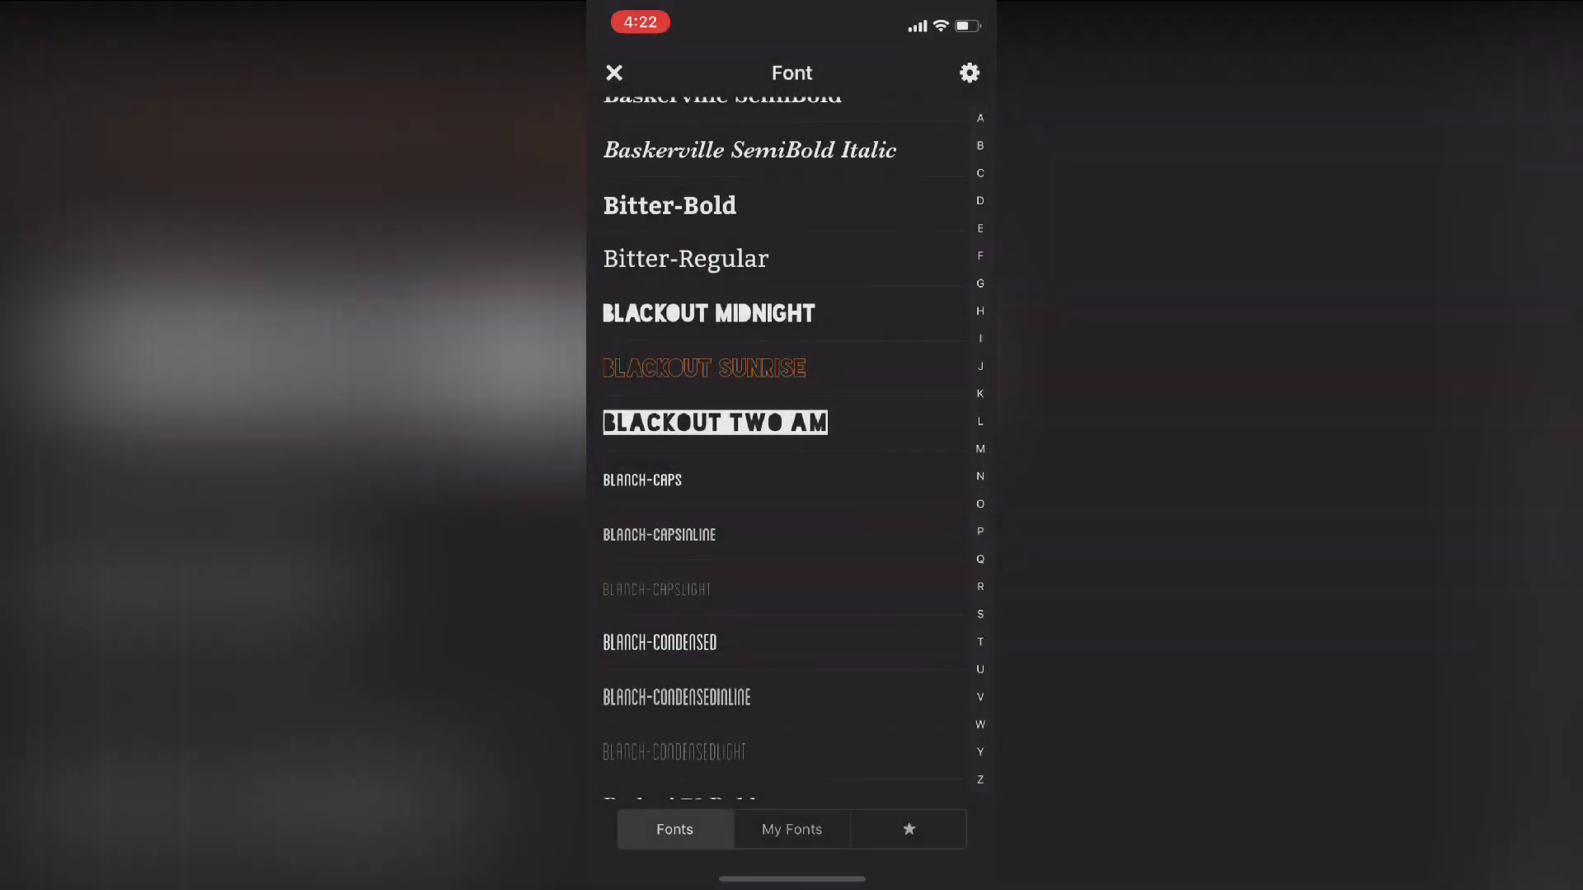
click(669, 205)
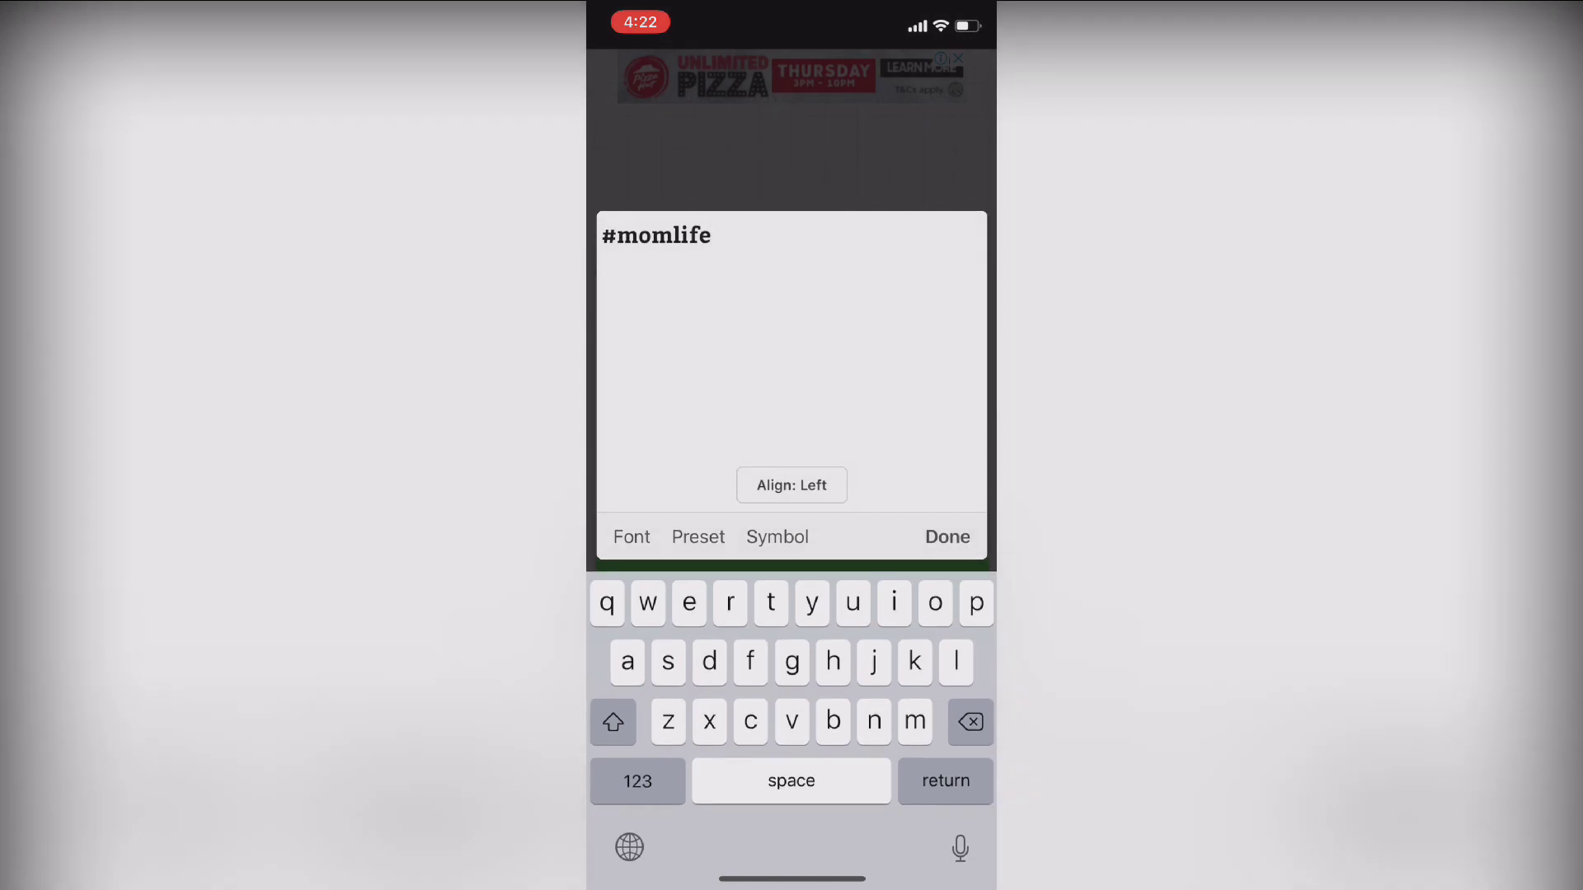
click(630, 536)
click(708, 478)
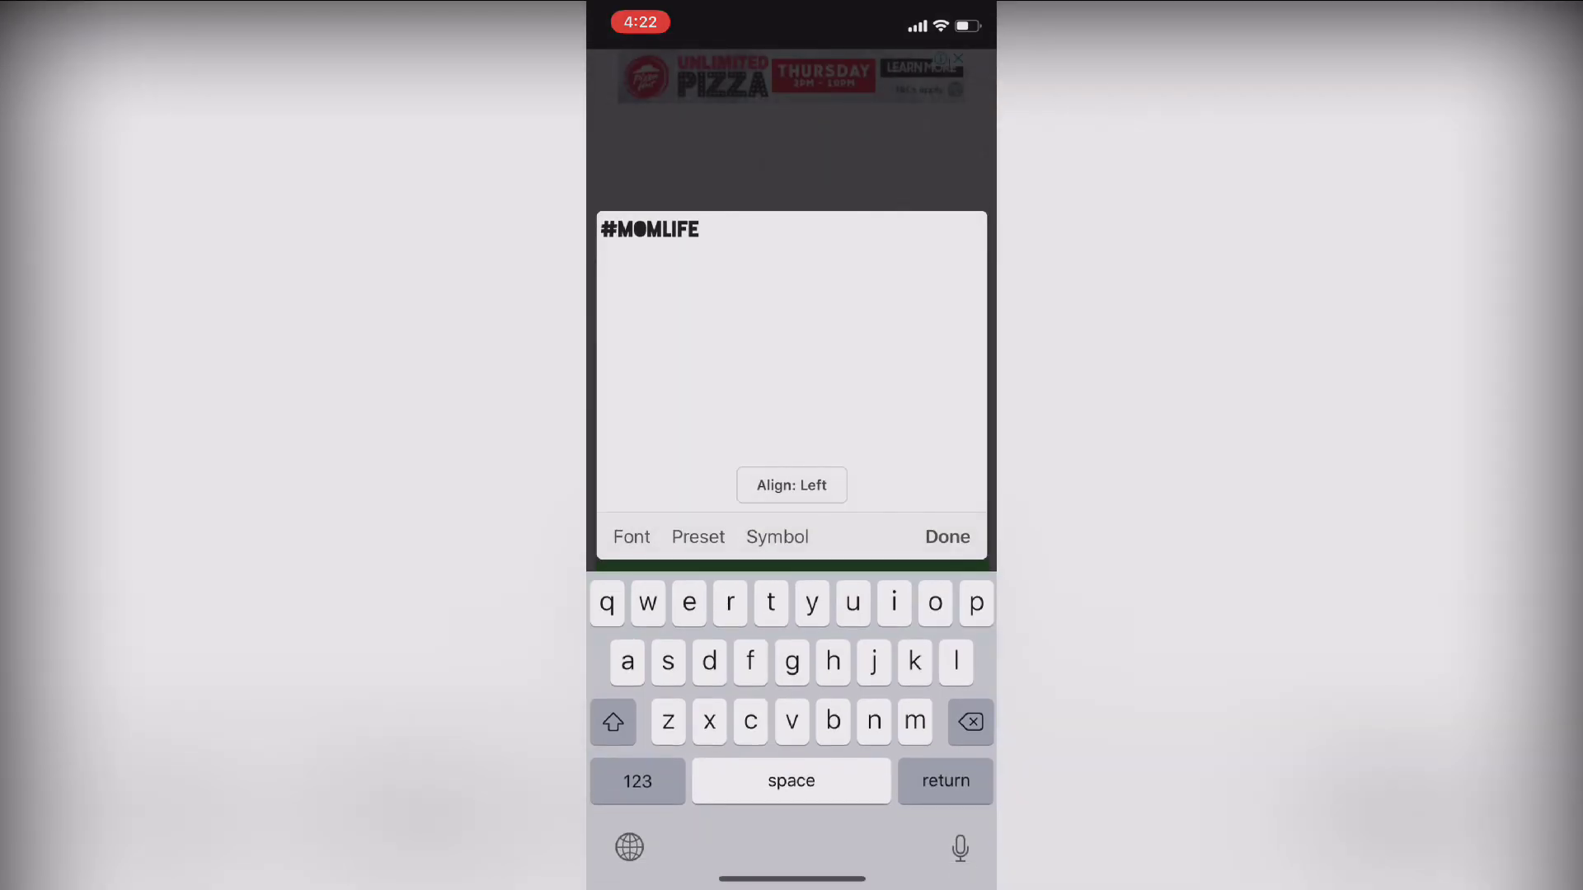
click(631, 537)
click(704, 422)
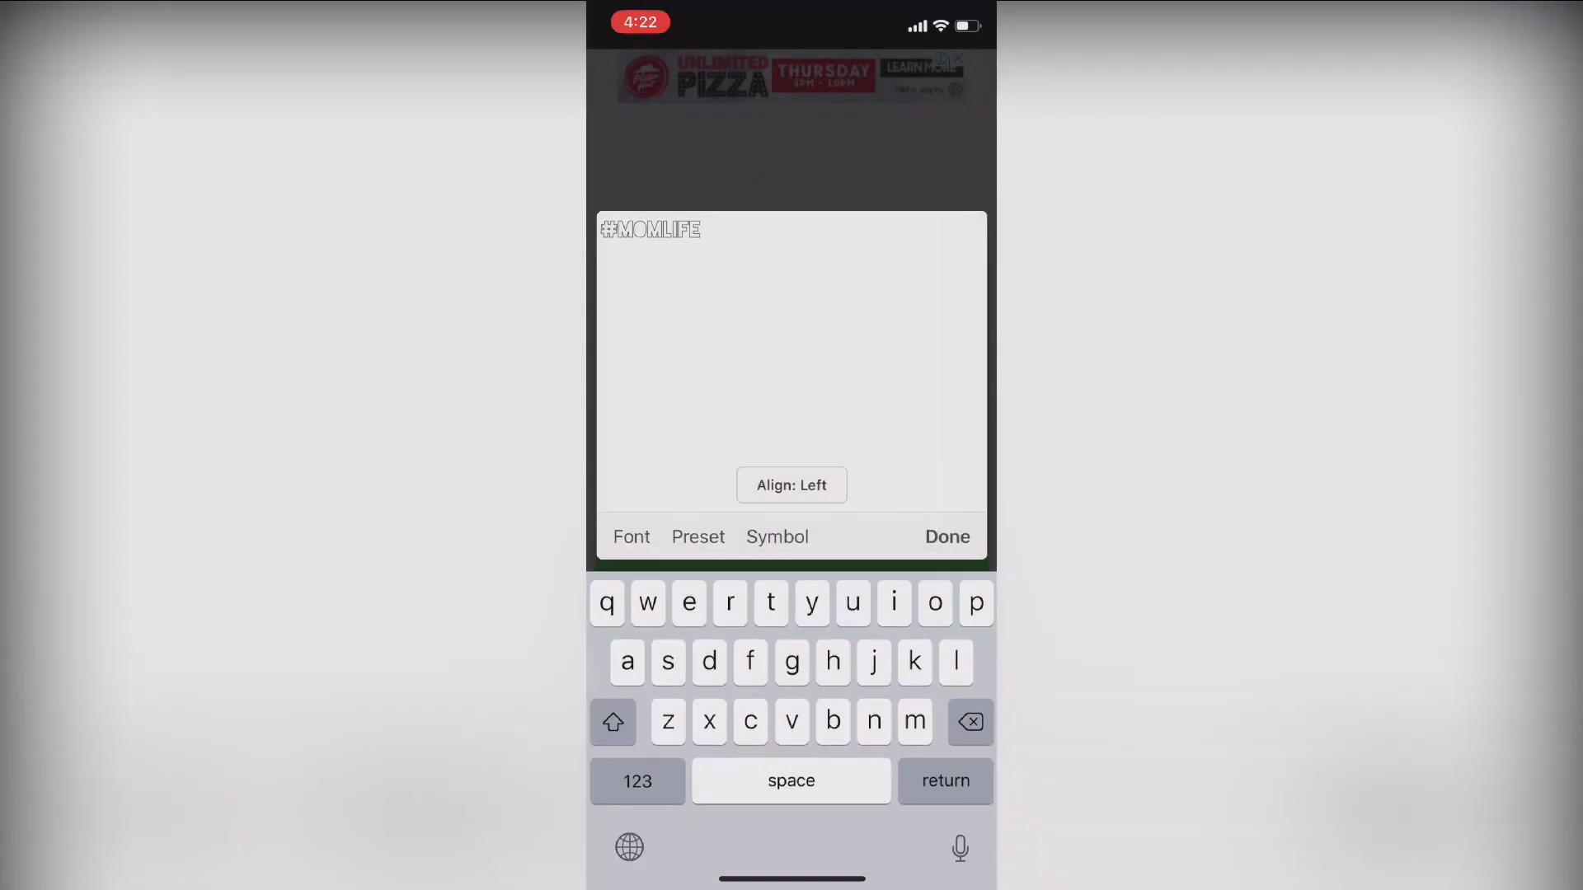
click(948, 537)
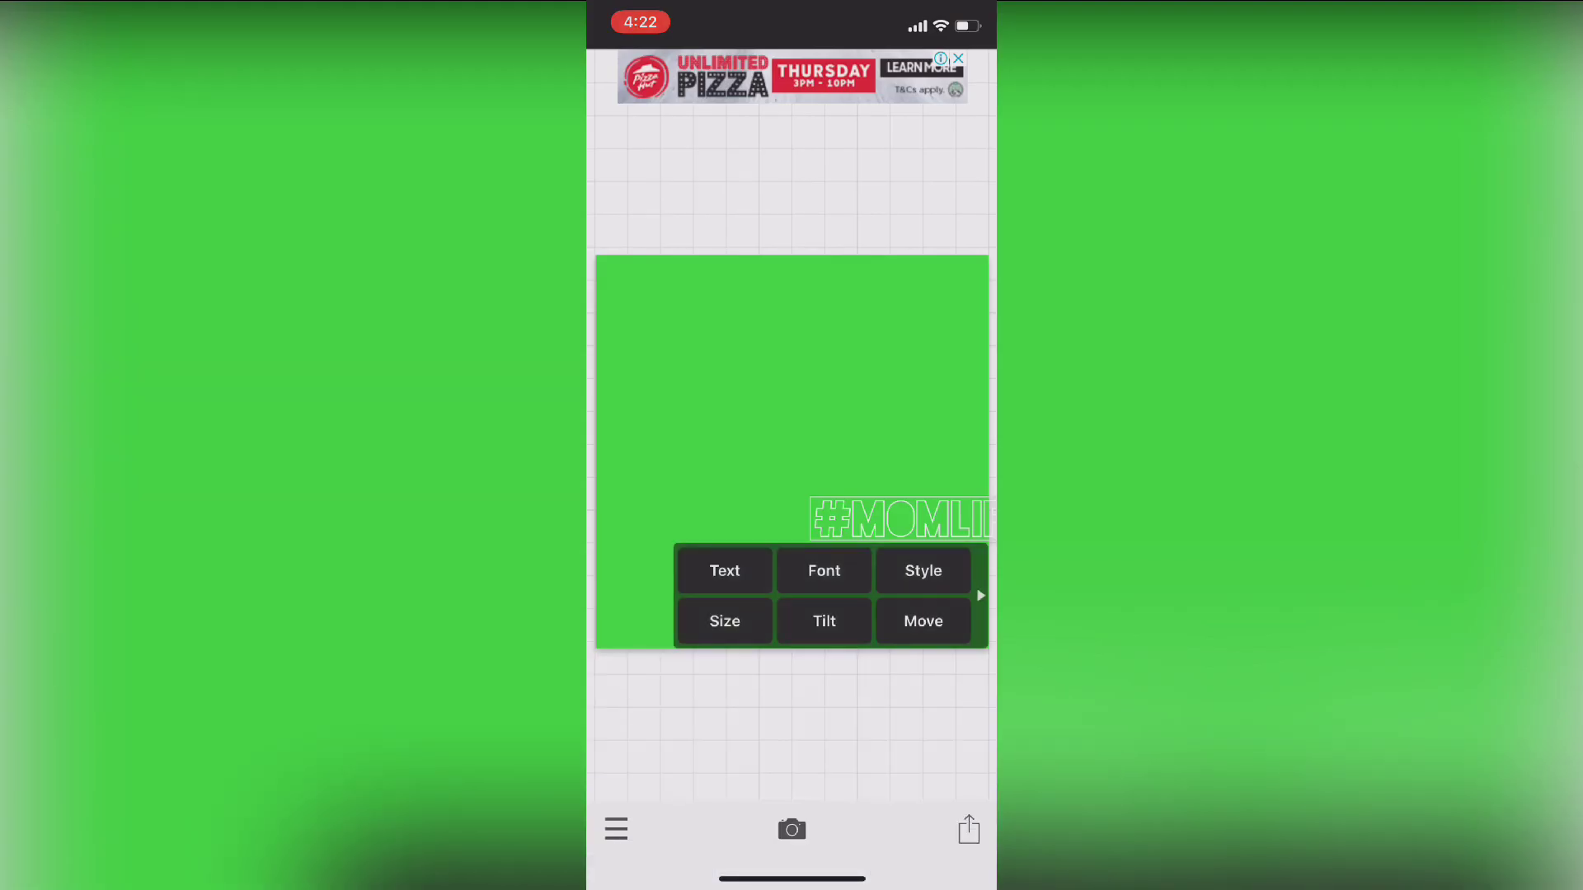
Step: Enlarge #MOMLIFE to about size 2.03 and centre it across the green canvas
drag(791, 454, 772, 438)
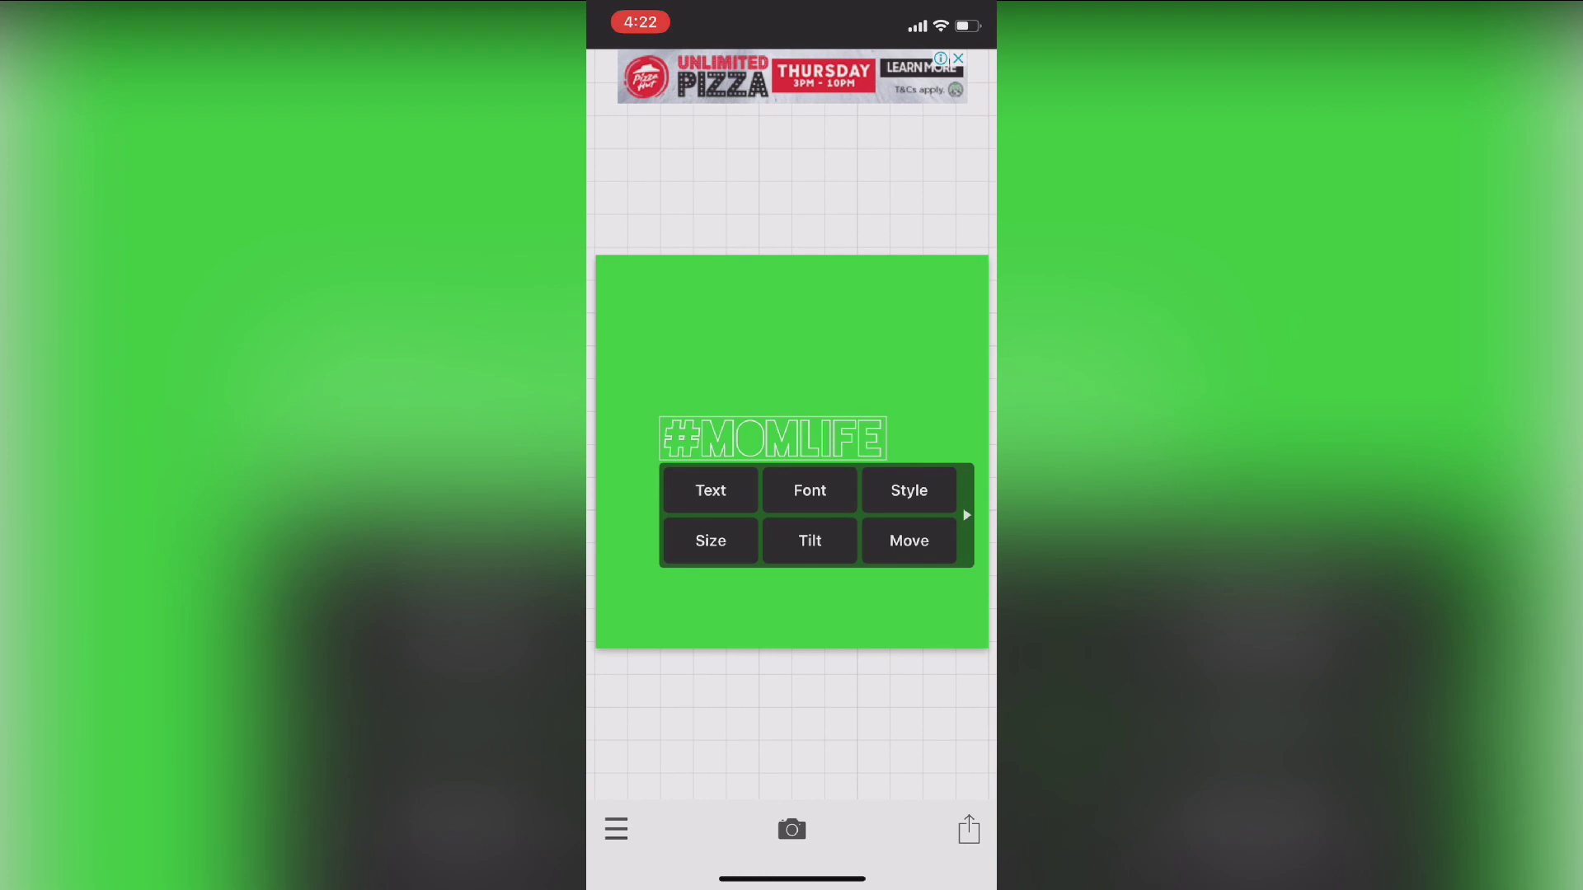
click(710, 541)
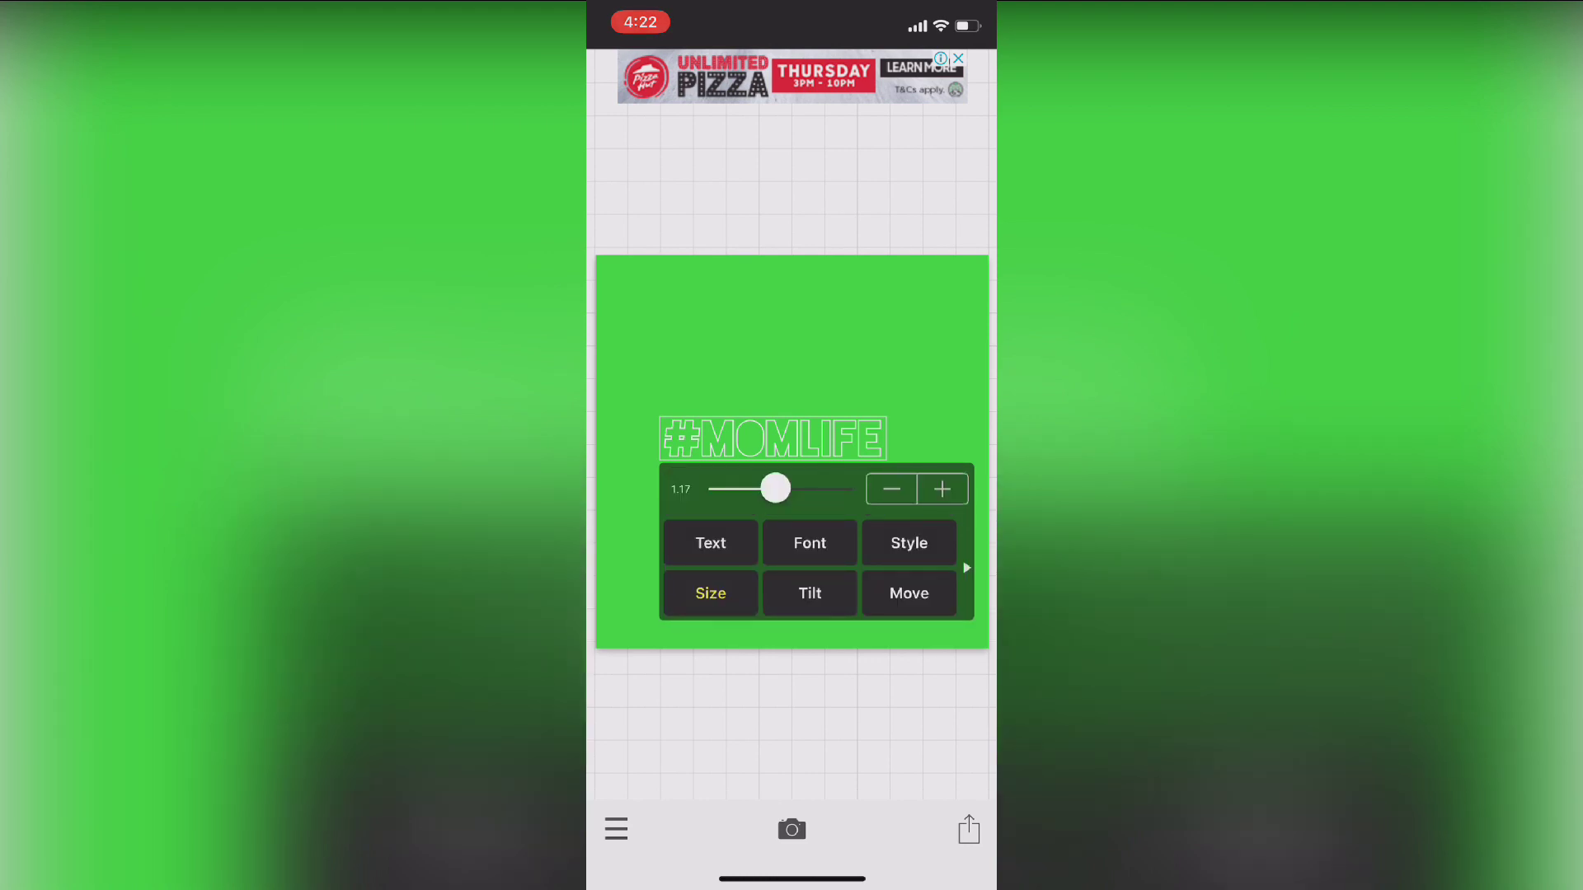
drag(775, 489, 780, 439)
click(912, 346)
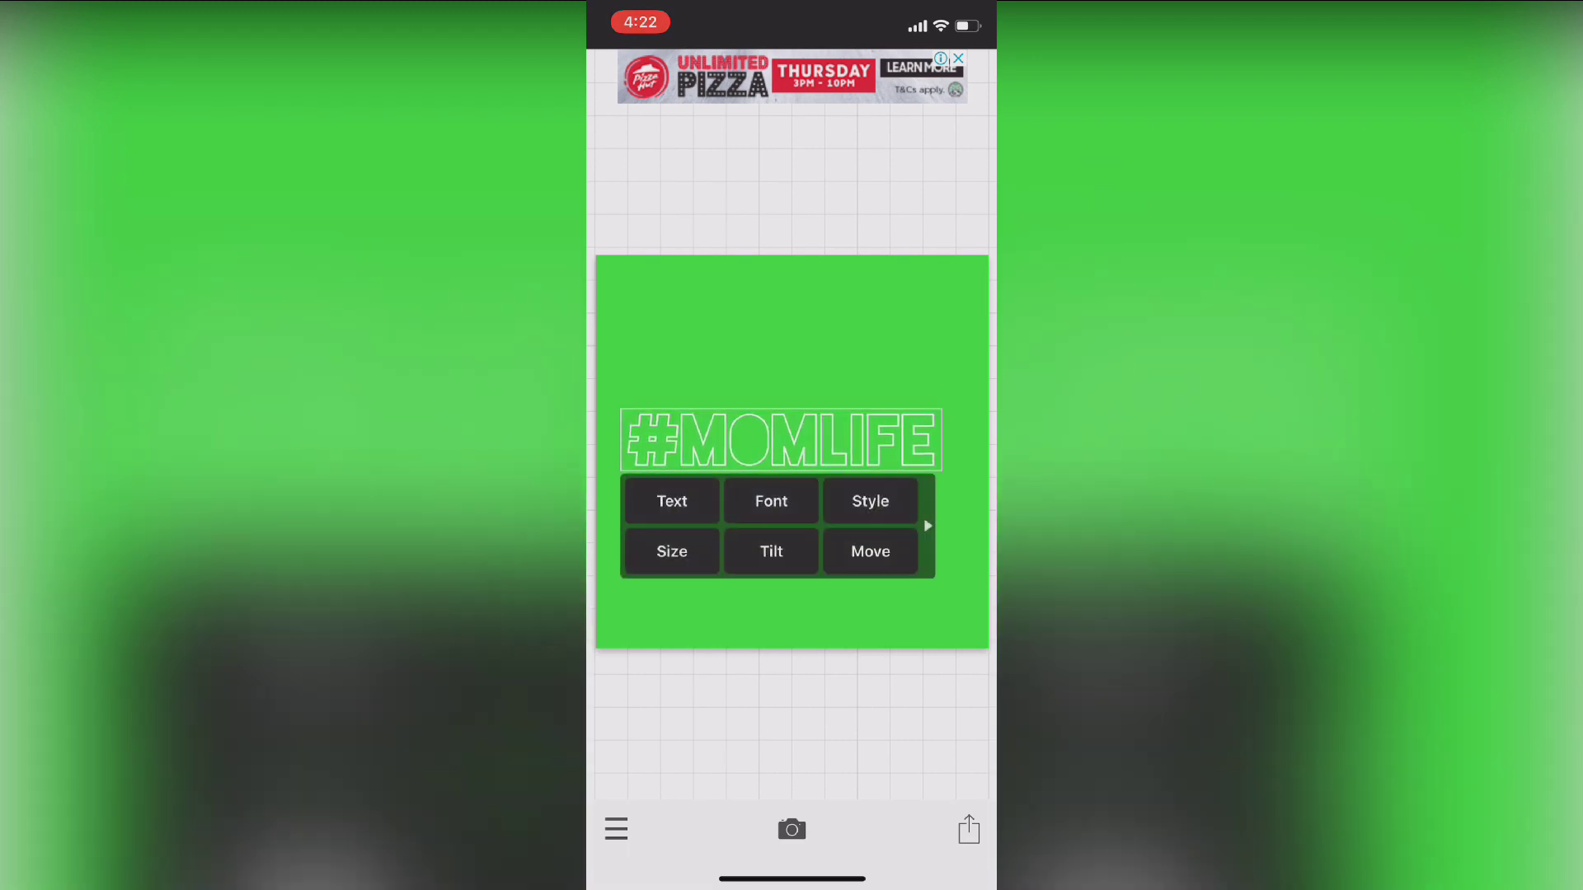
click(672, 552)
drag(759, 499, 773, 499)
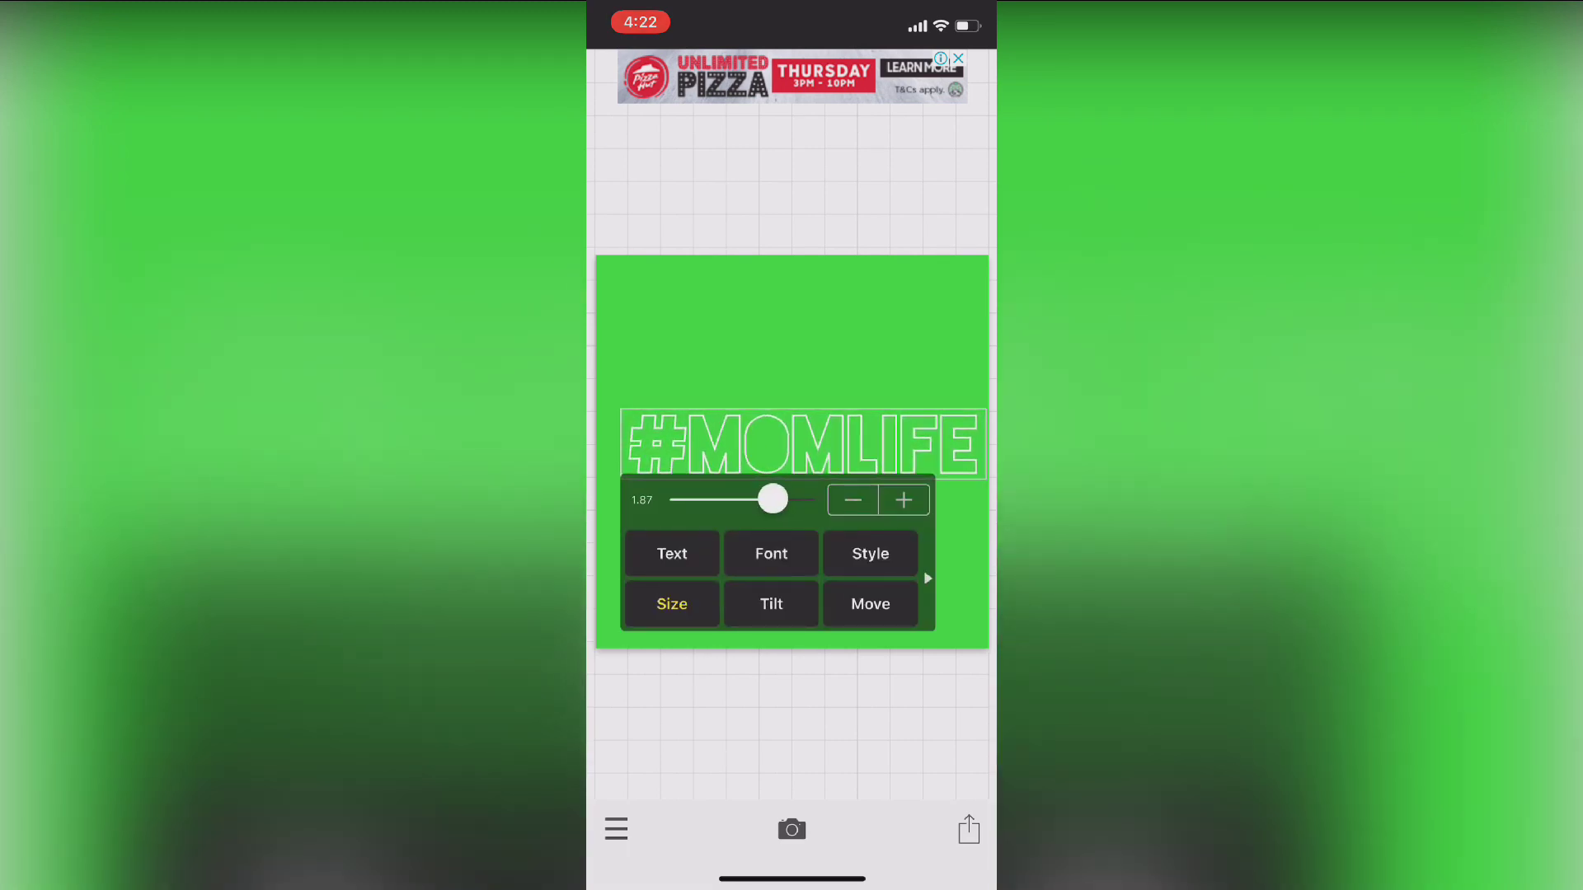
drag(803, 444, 780, 441)
click(647, 557)
drag(745, 505, 756, 505)
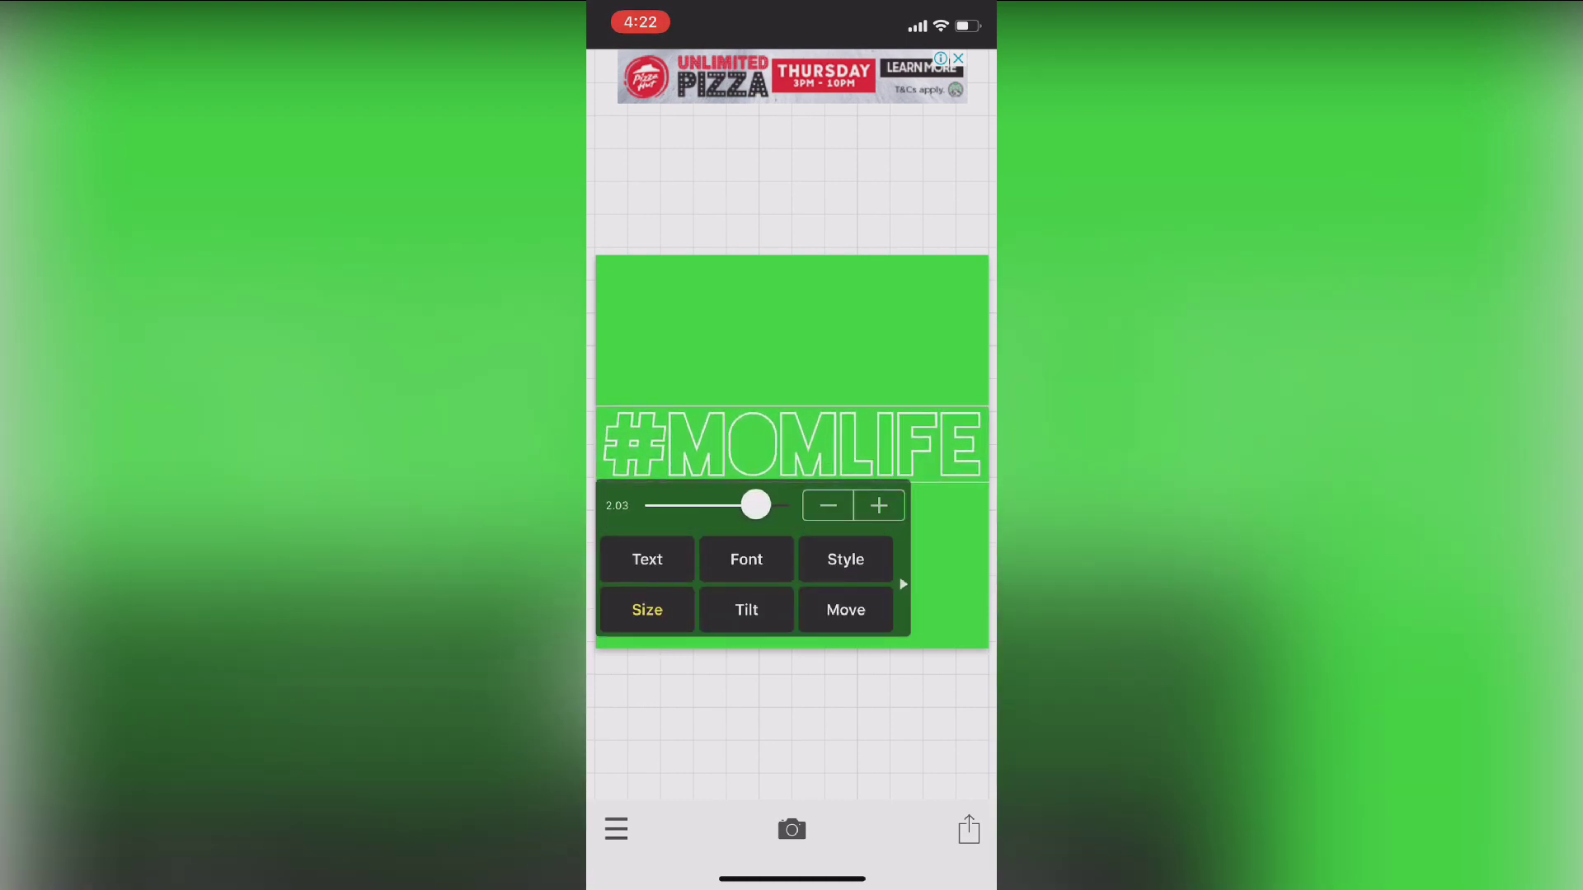
Step: Save the finished image to the photo library
click(849, 713)
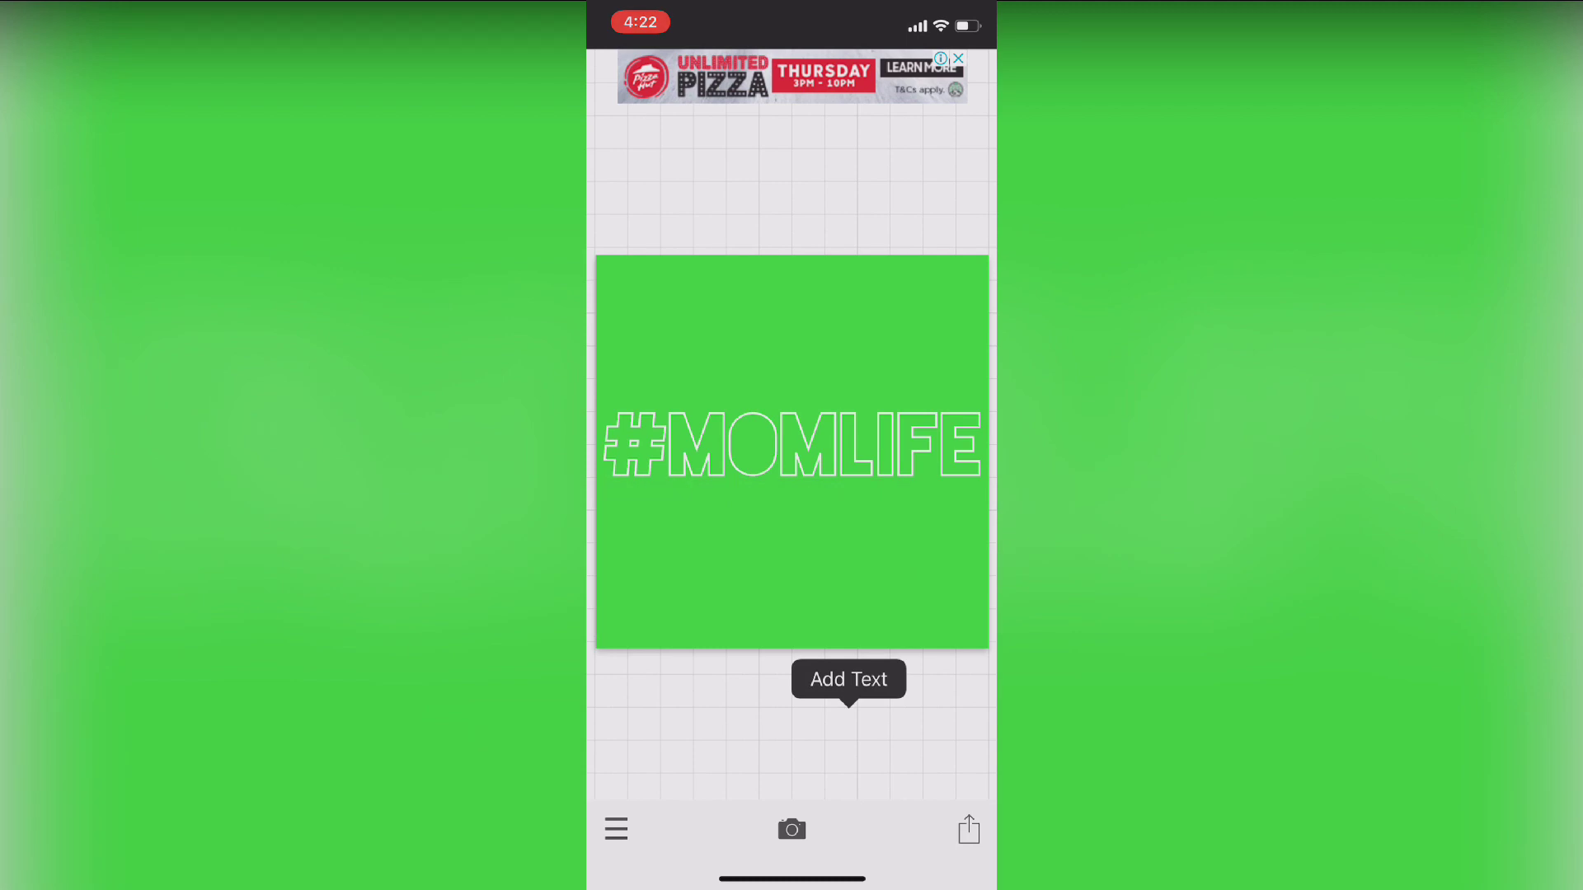
click(969, 829)
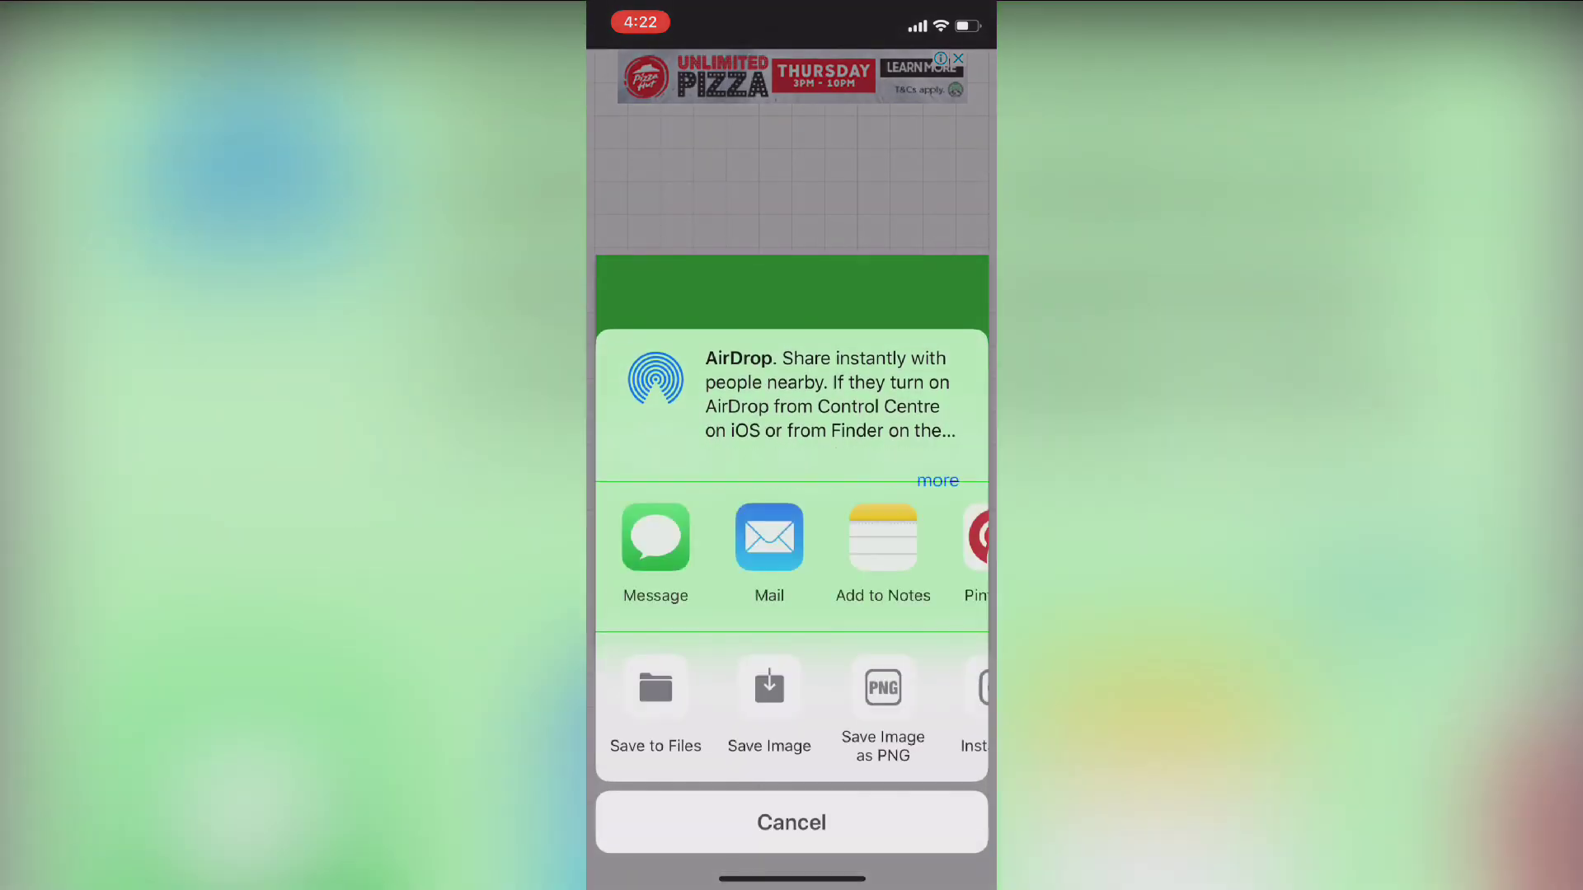
click(770, 688)
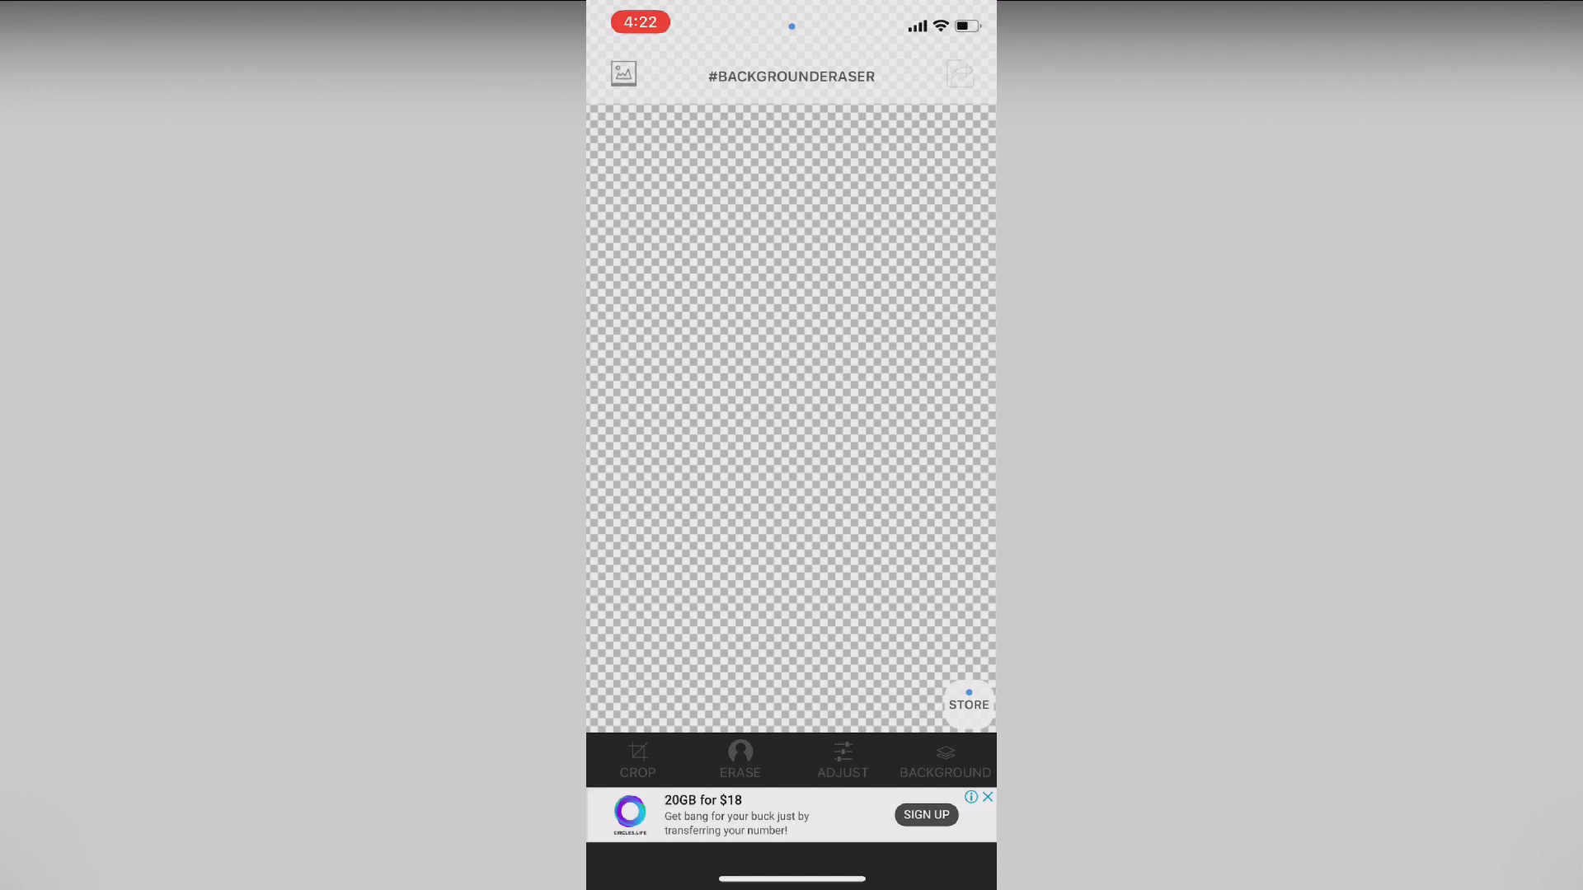
Step: Load the green #MOMLIFE picture from the Camera Roll into Background Eraser
click(623, 73)
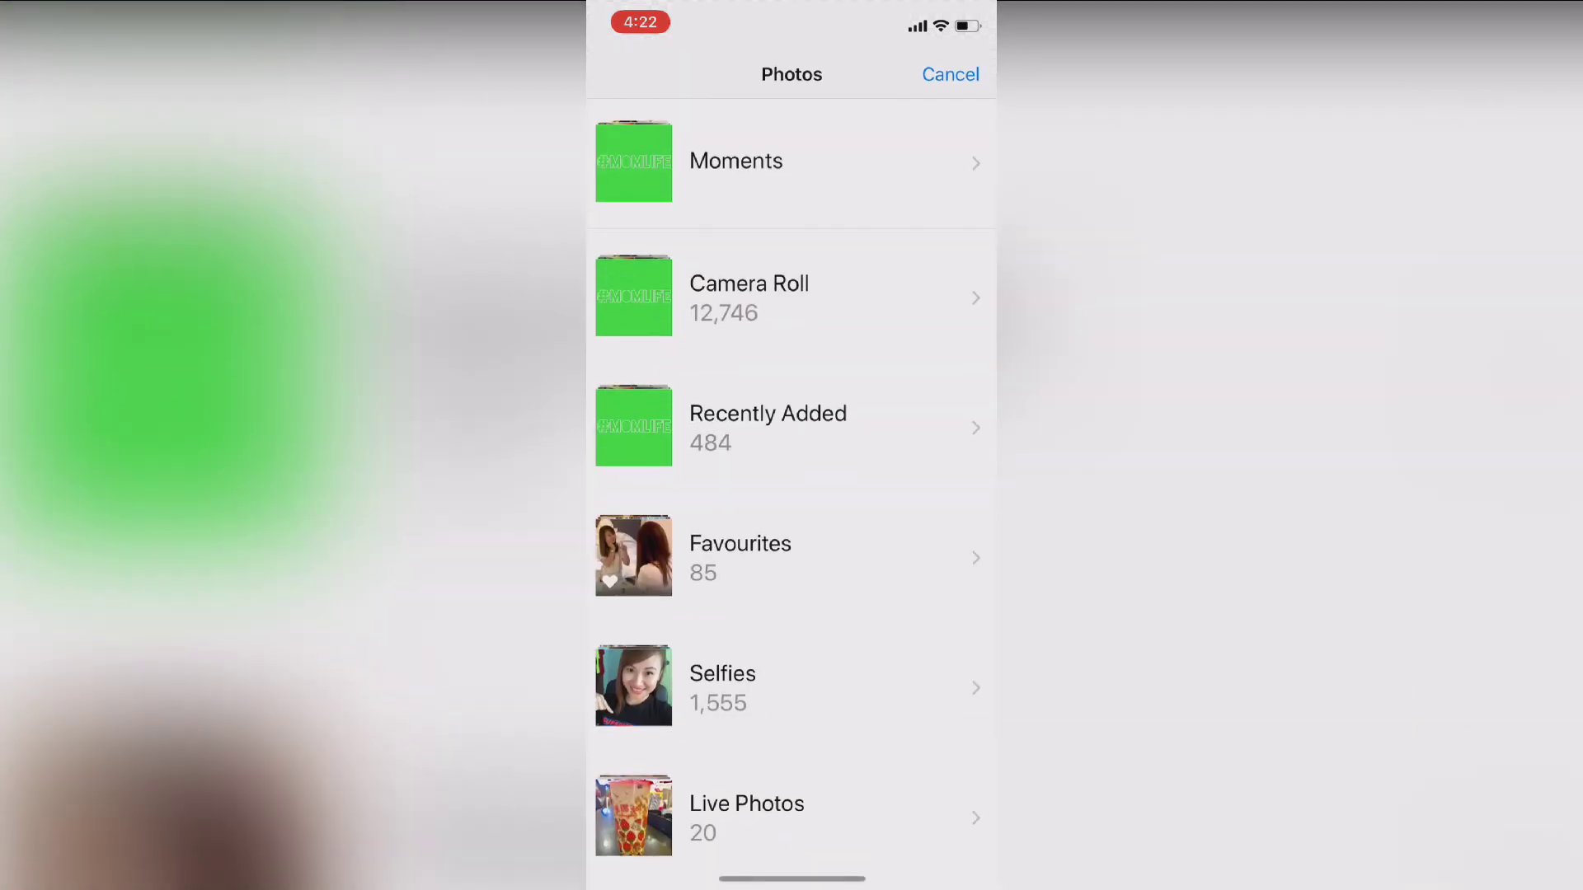
click(792, 288)
click(742, 797)
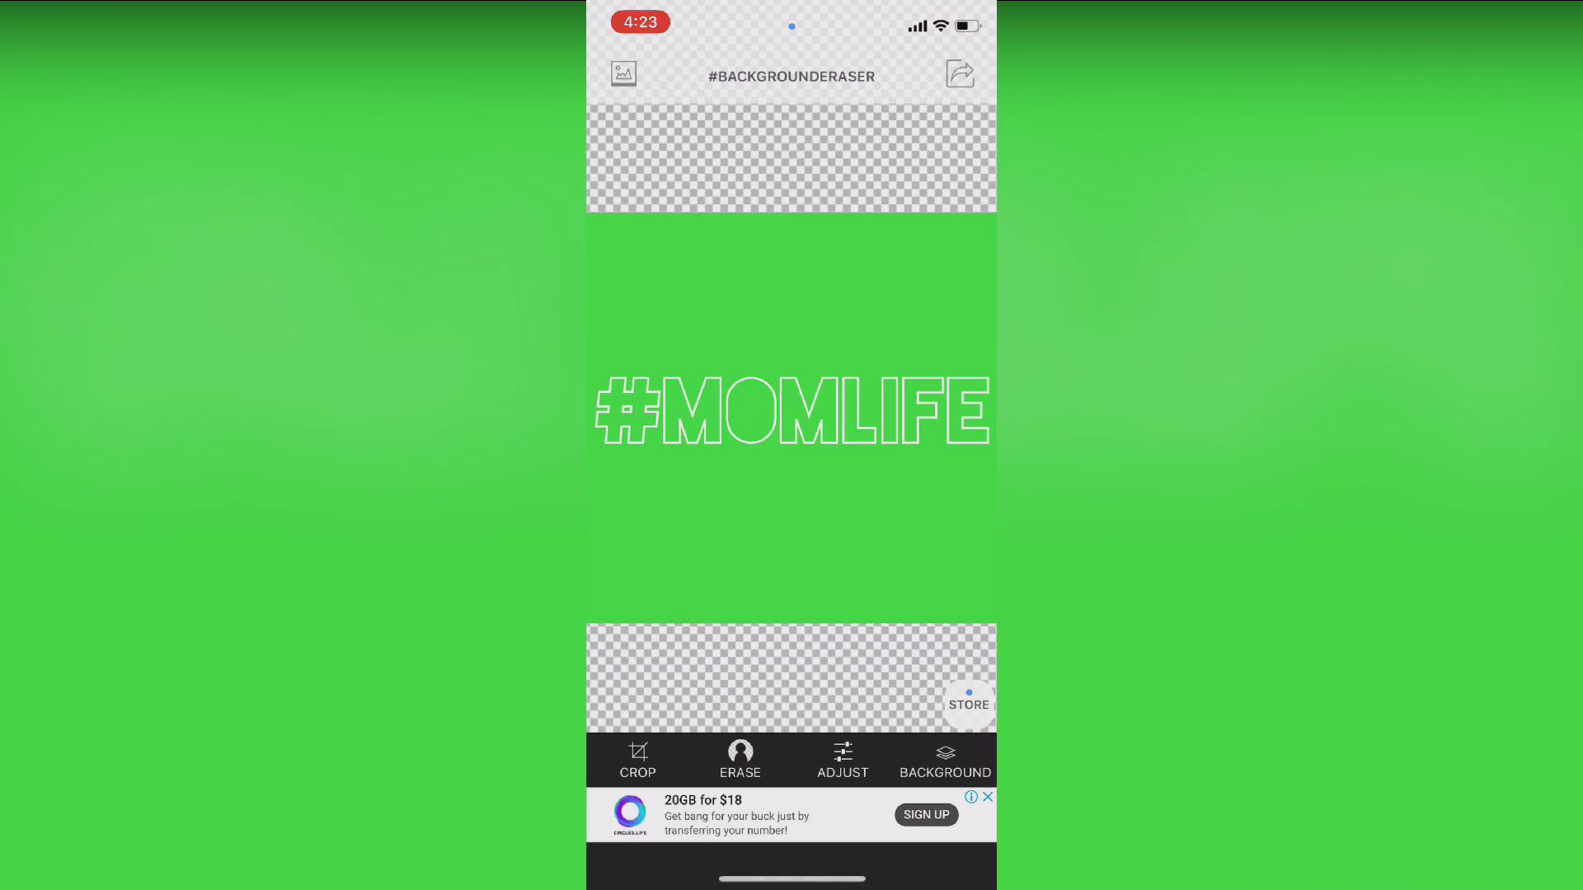
Step: Erase the green background by colour, then raise the brush offset to 62
click(740, 759)
click(873, 762)
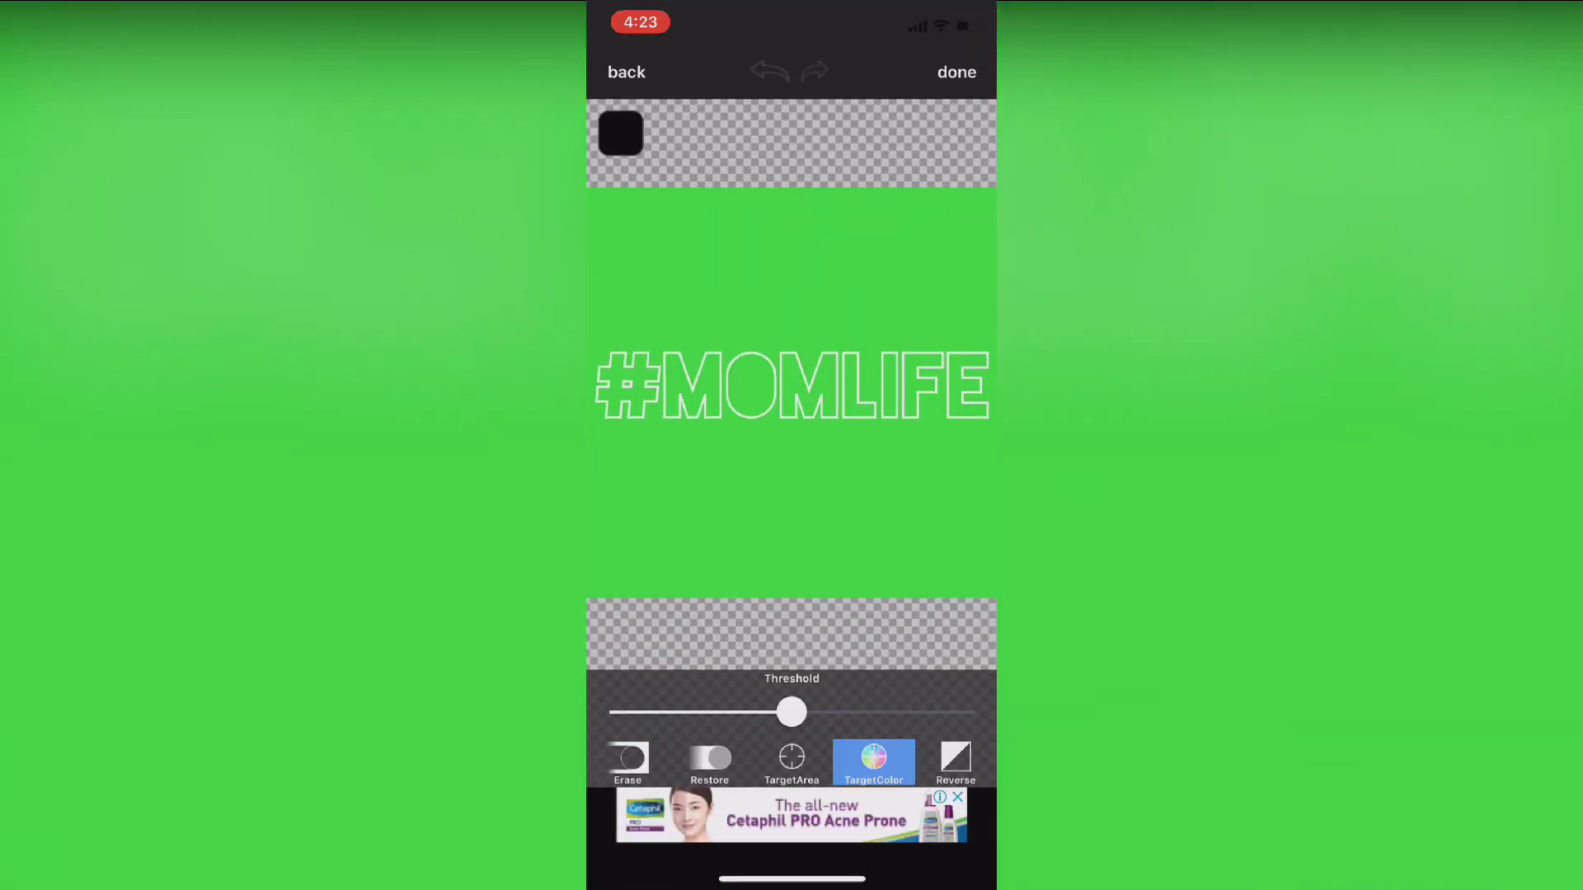
drag(791, 711, 854, 711)
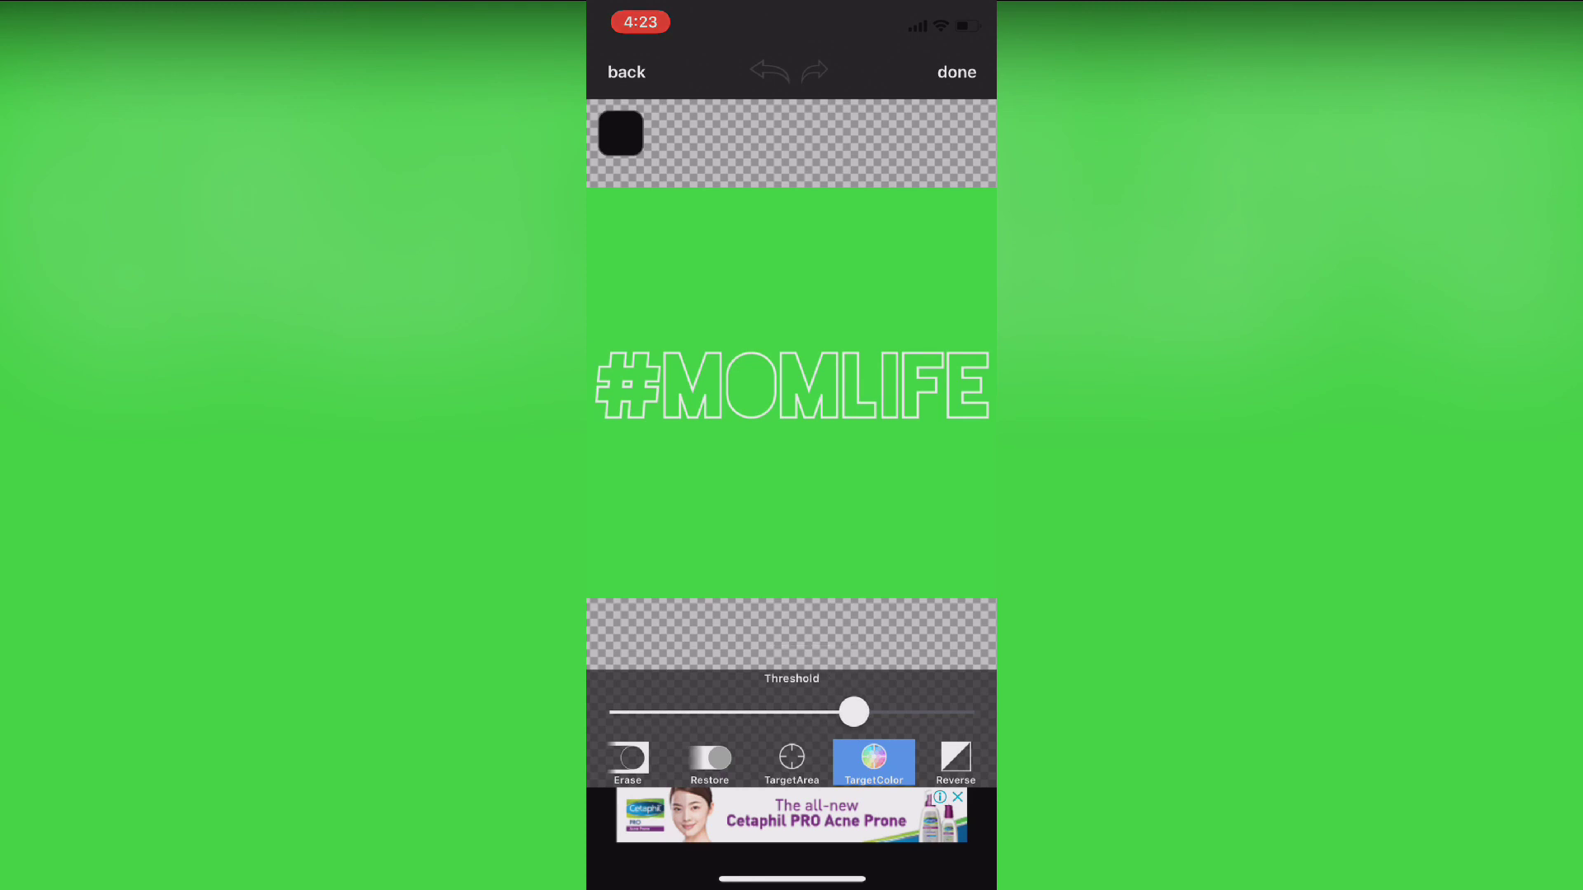
click(791, 495)
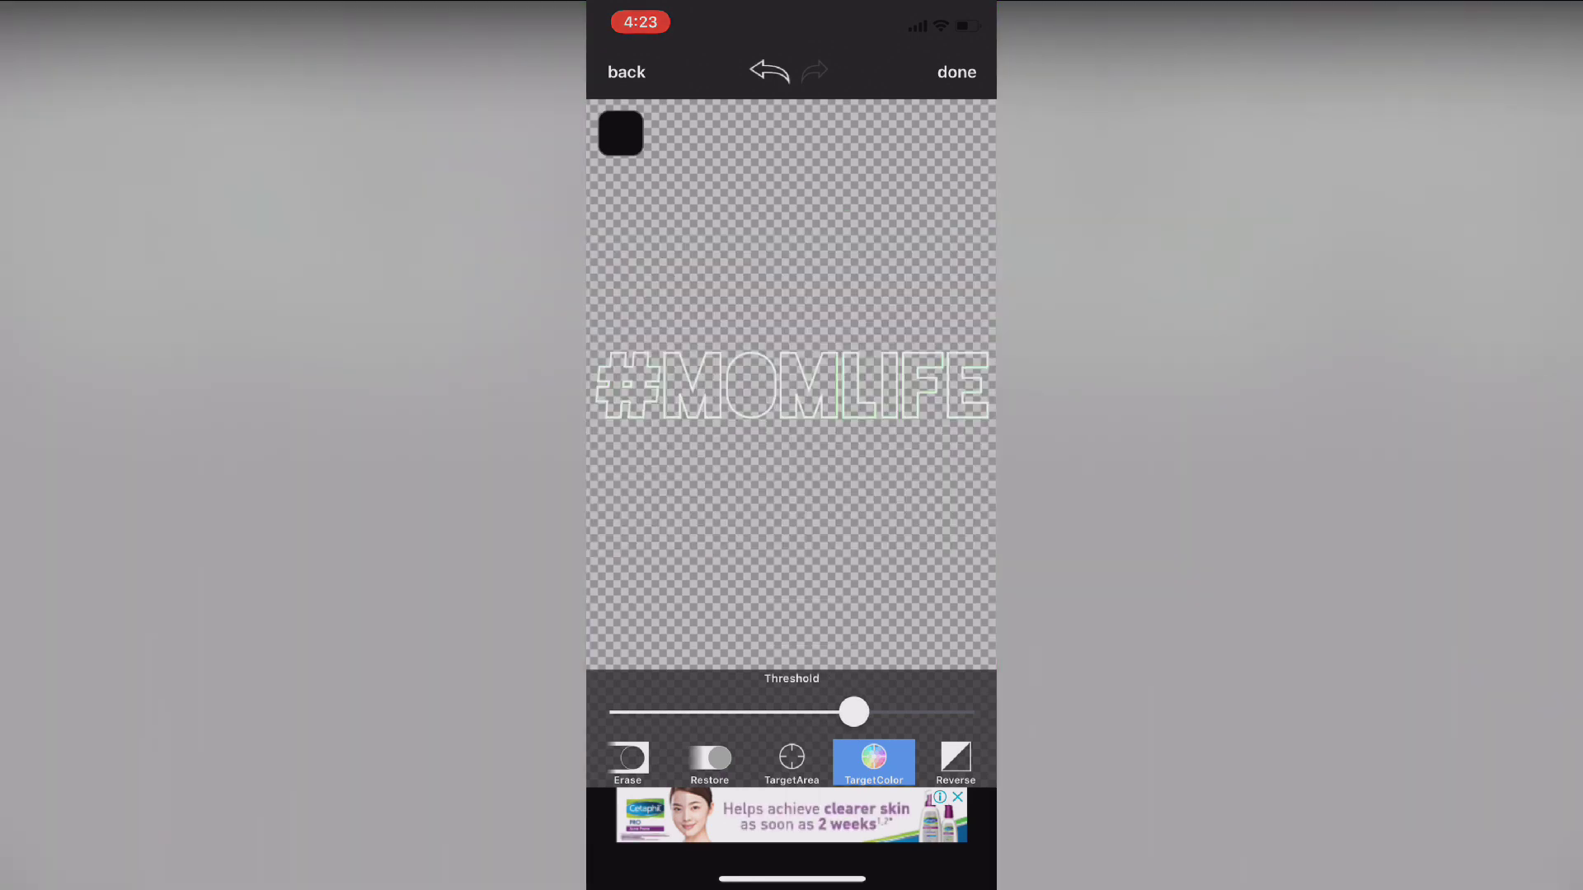
click(956, 72)
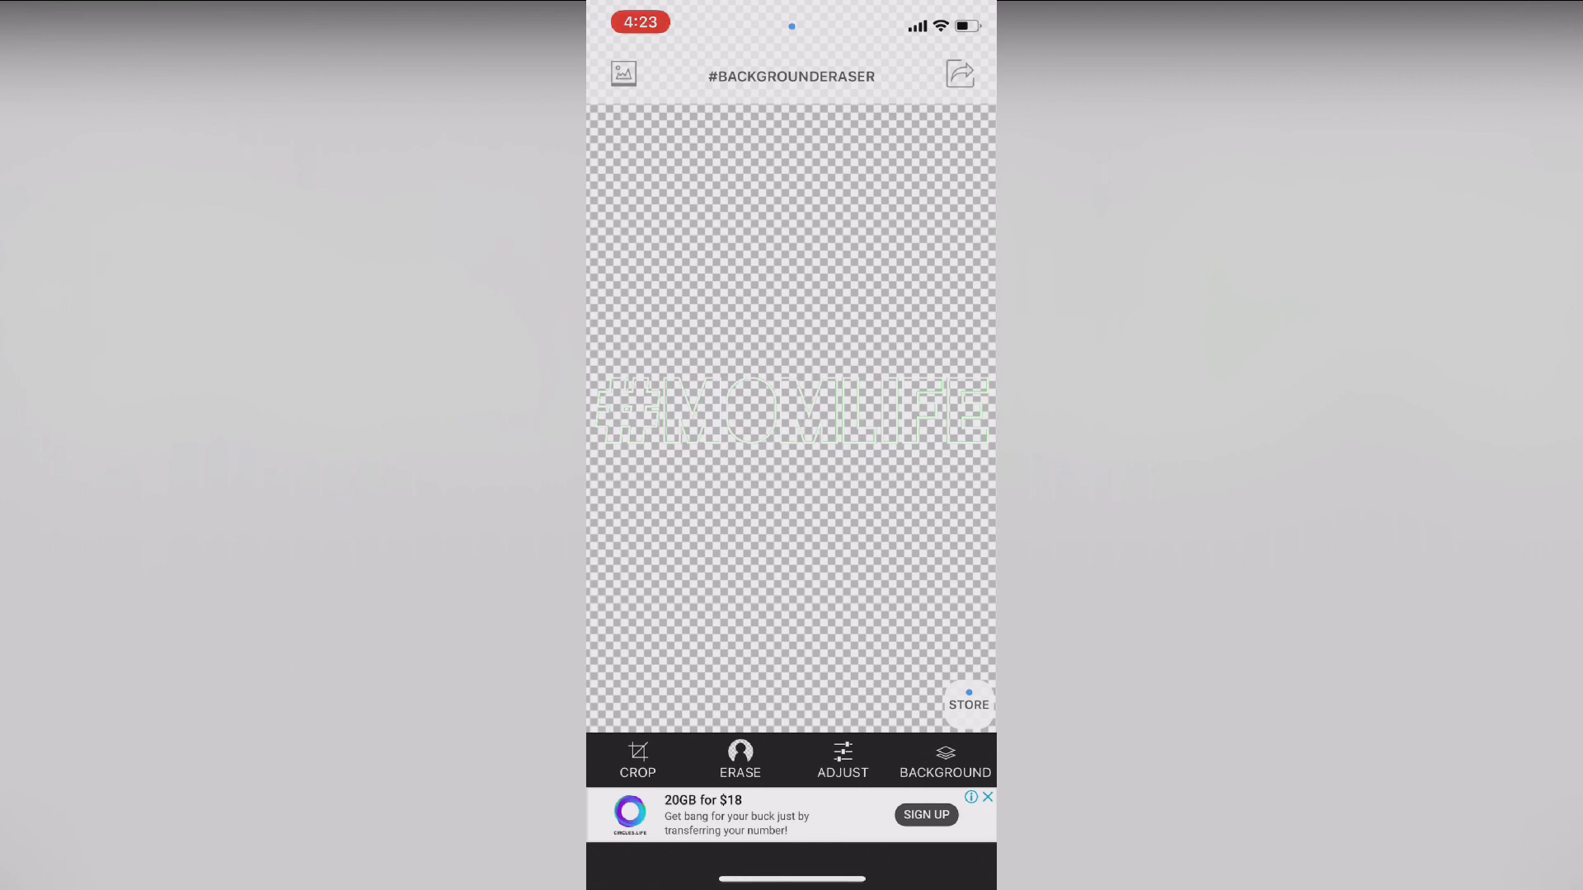
click(739, 758)
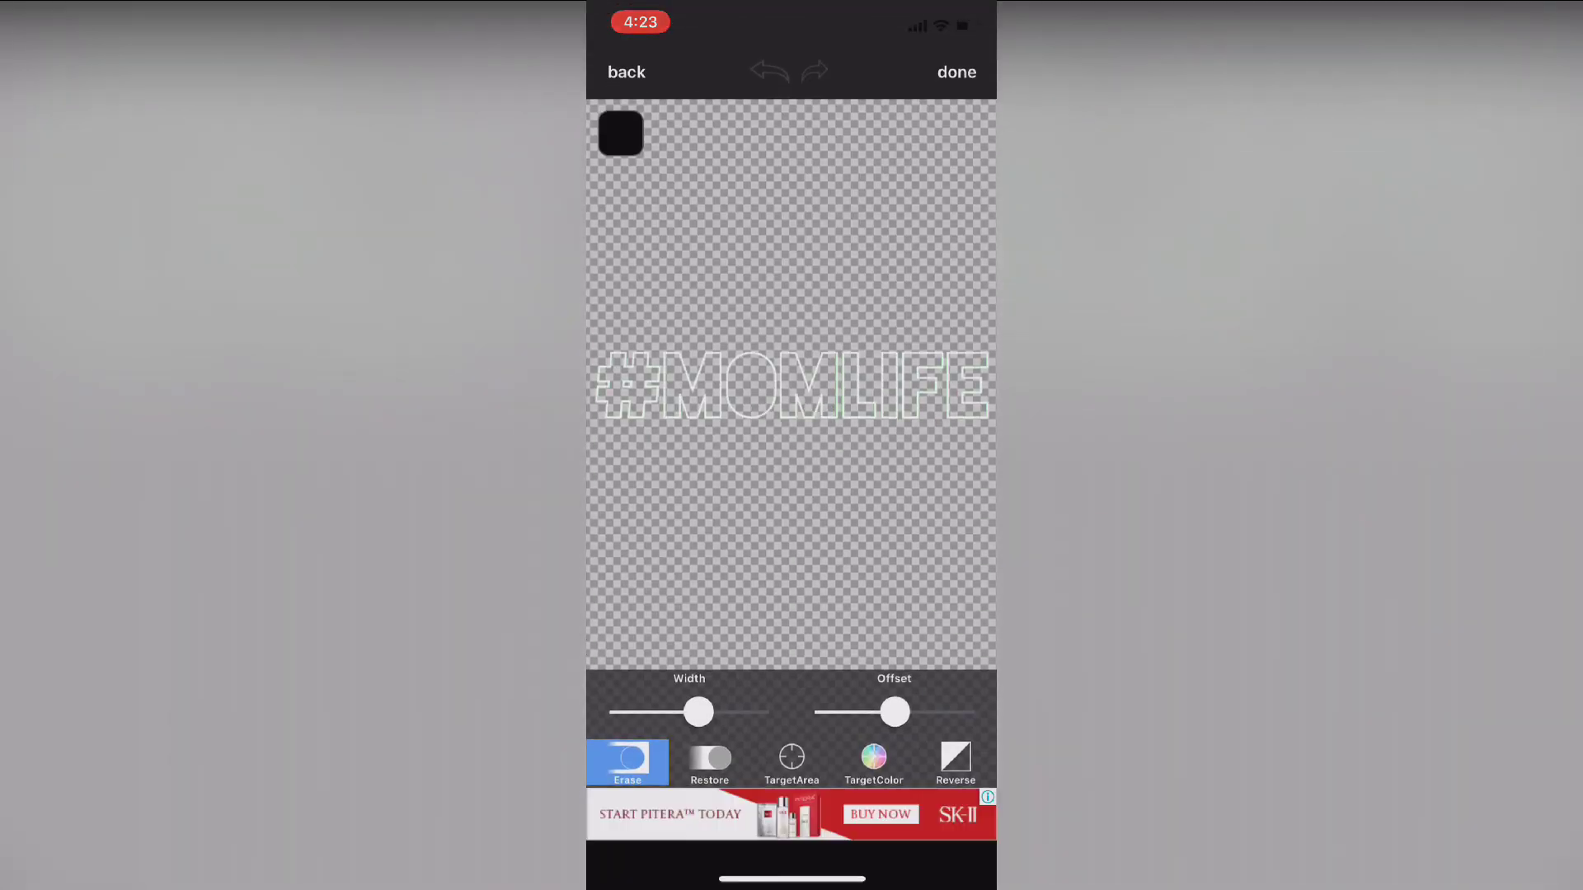
drag(895, 712, 910, 711)
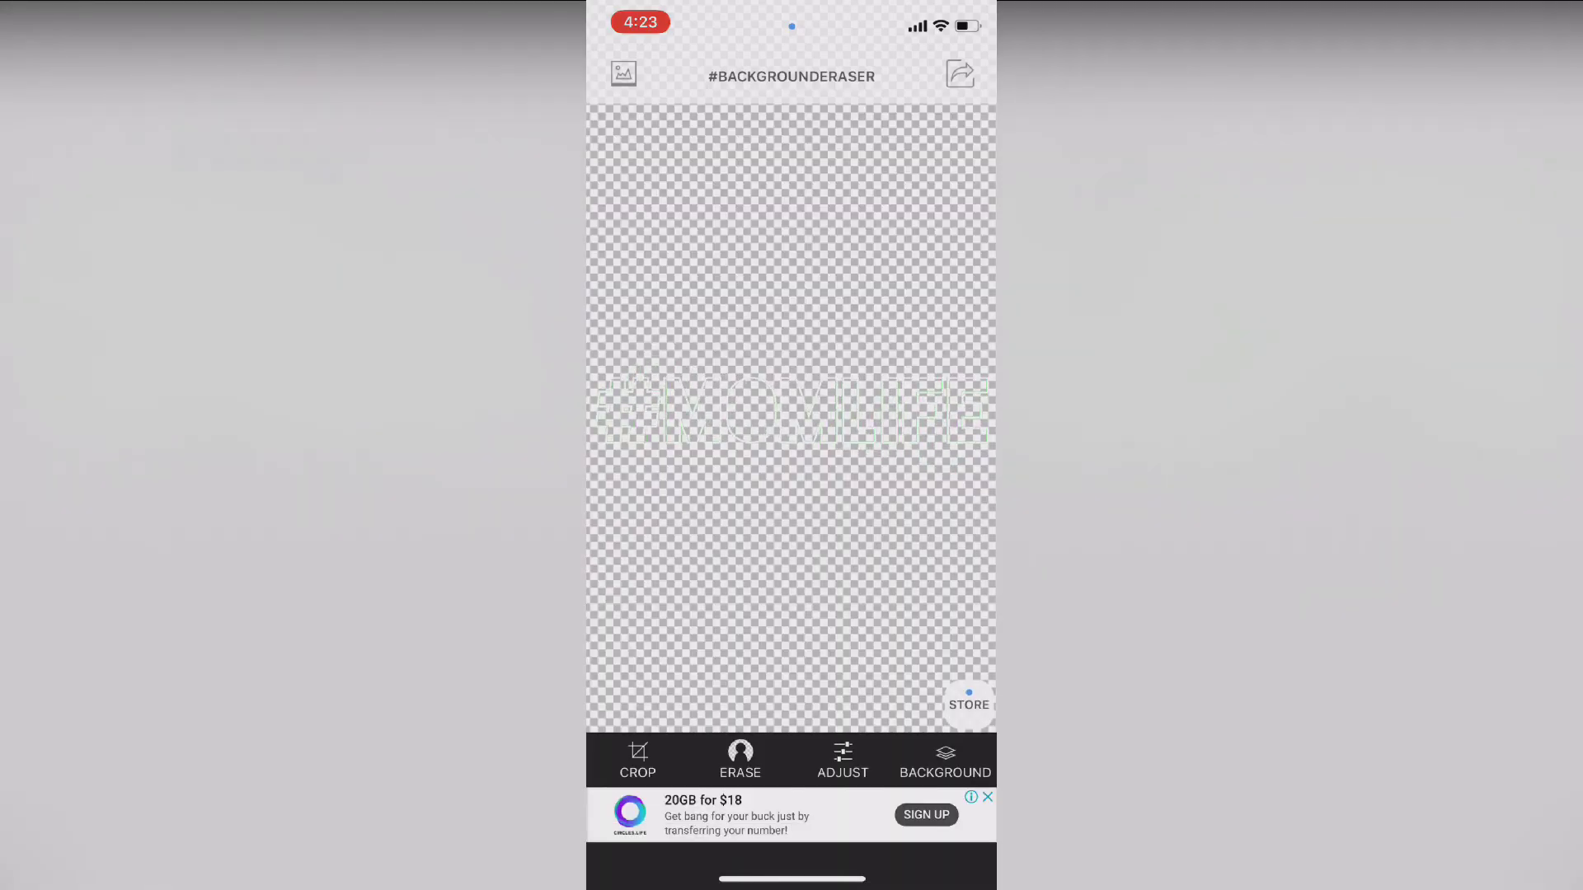
Step: Zoom in on the letters and remove the leftover background with TargetColor erasing
scroll(792, 412, up, 5)
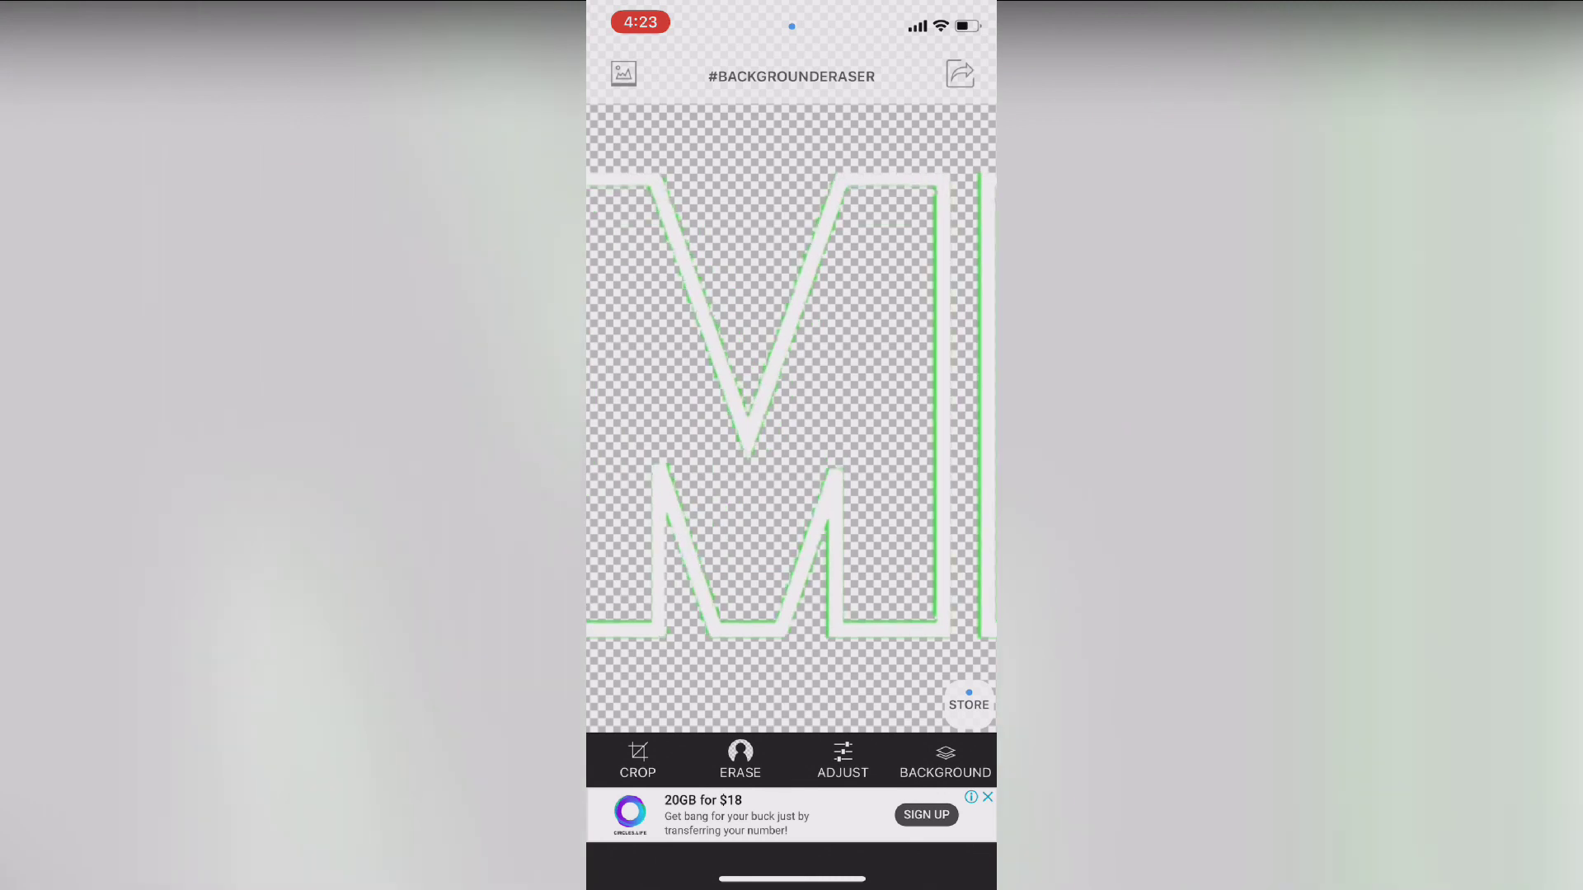
drag(791, 412, 672, 453)
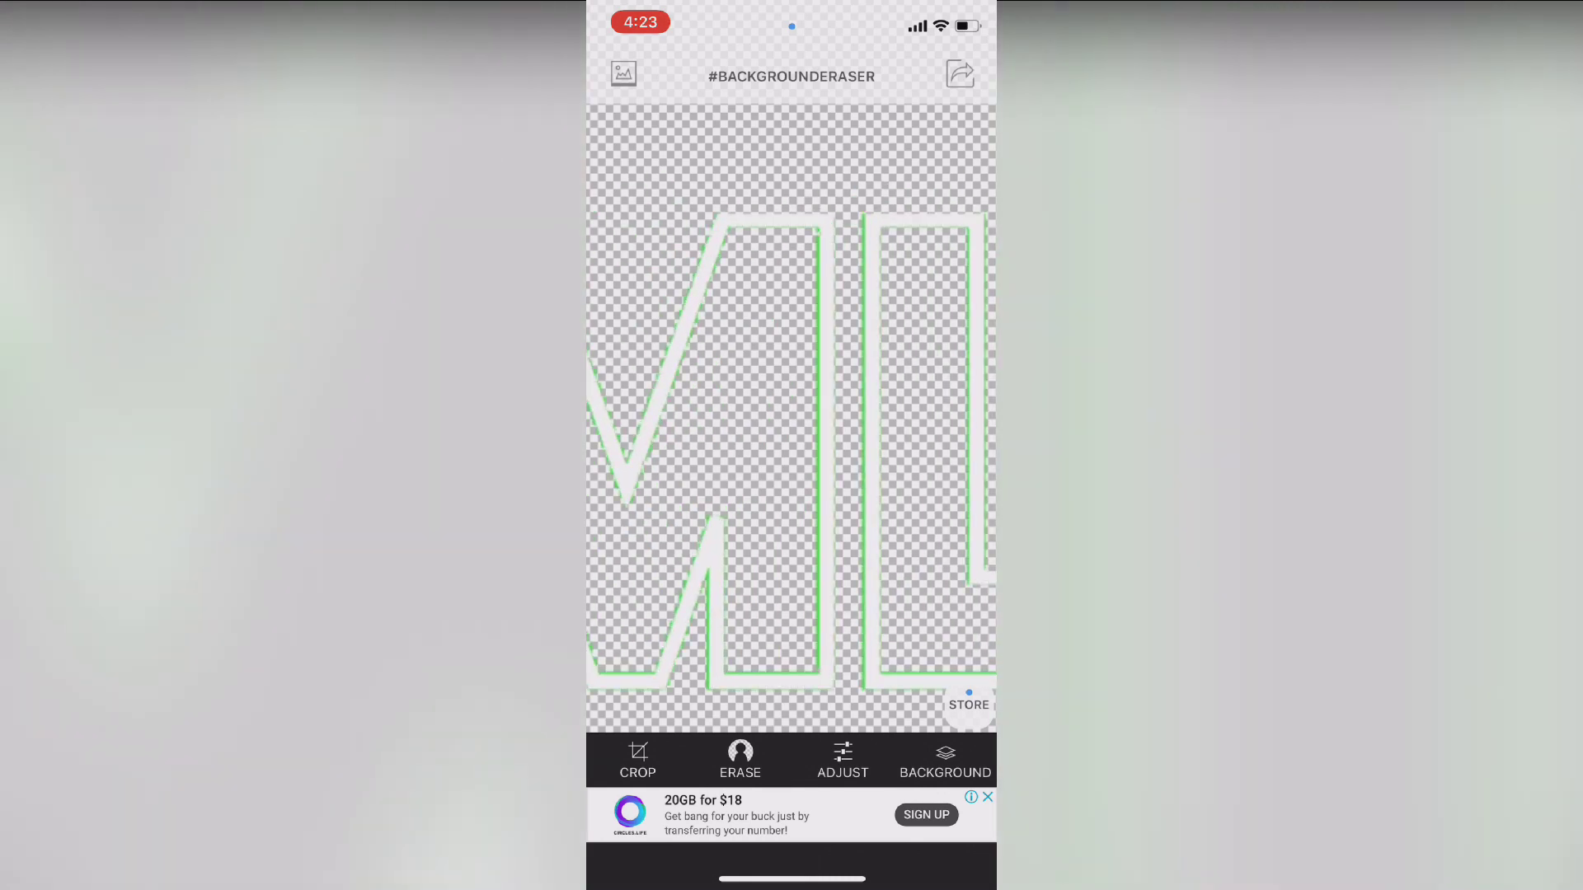
click(739, 758)
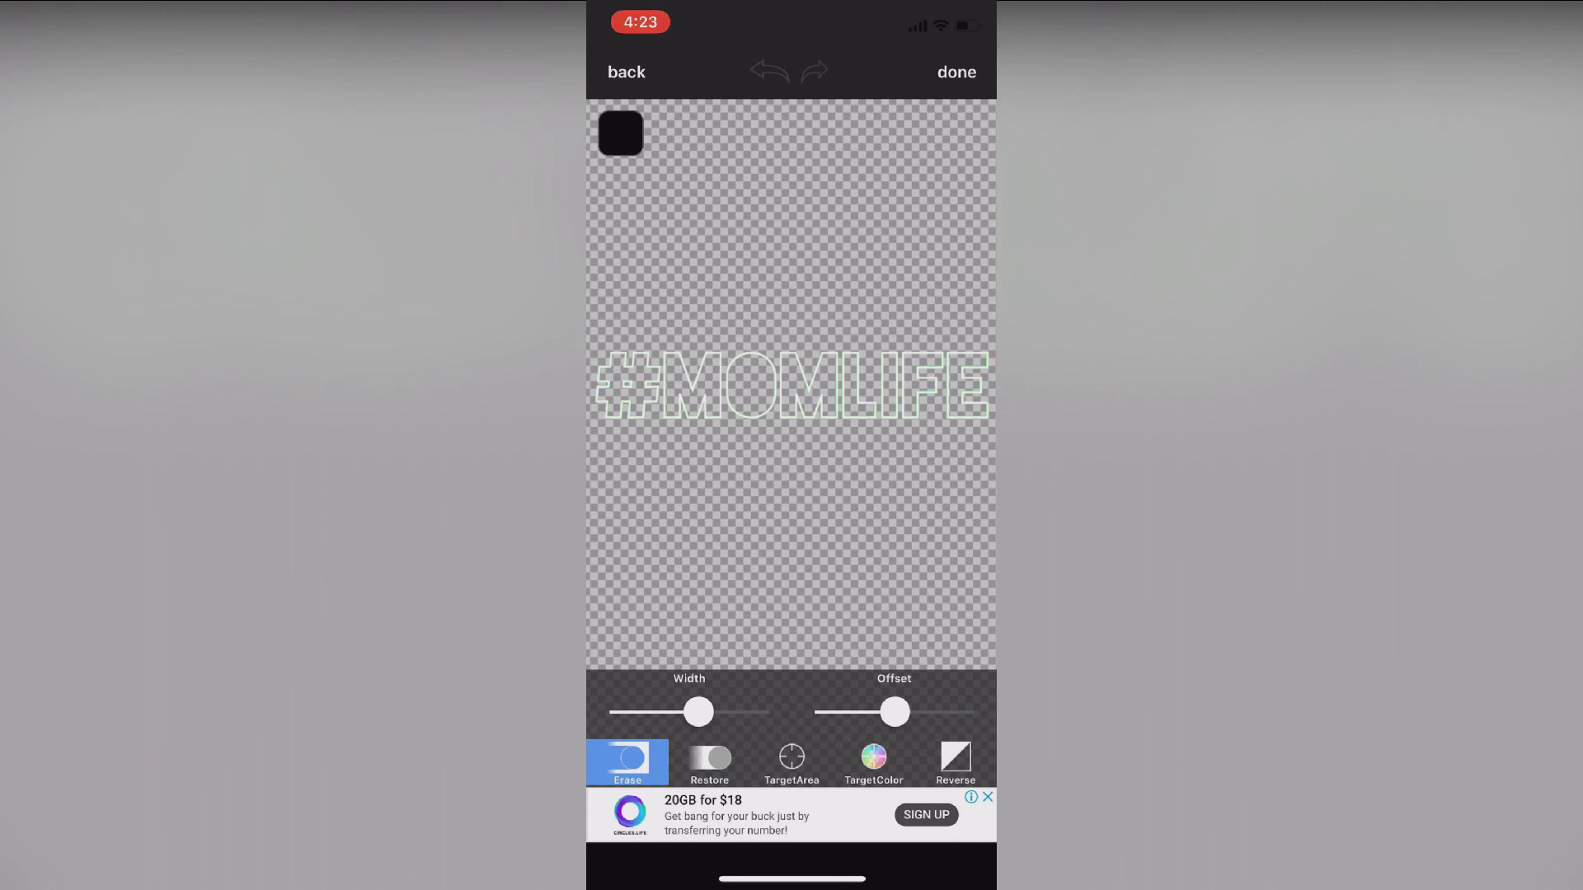
click(873, 760)
scroll(791, 384, up, 5)
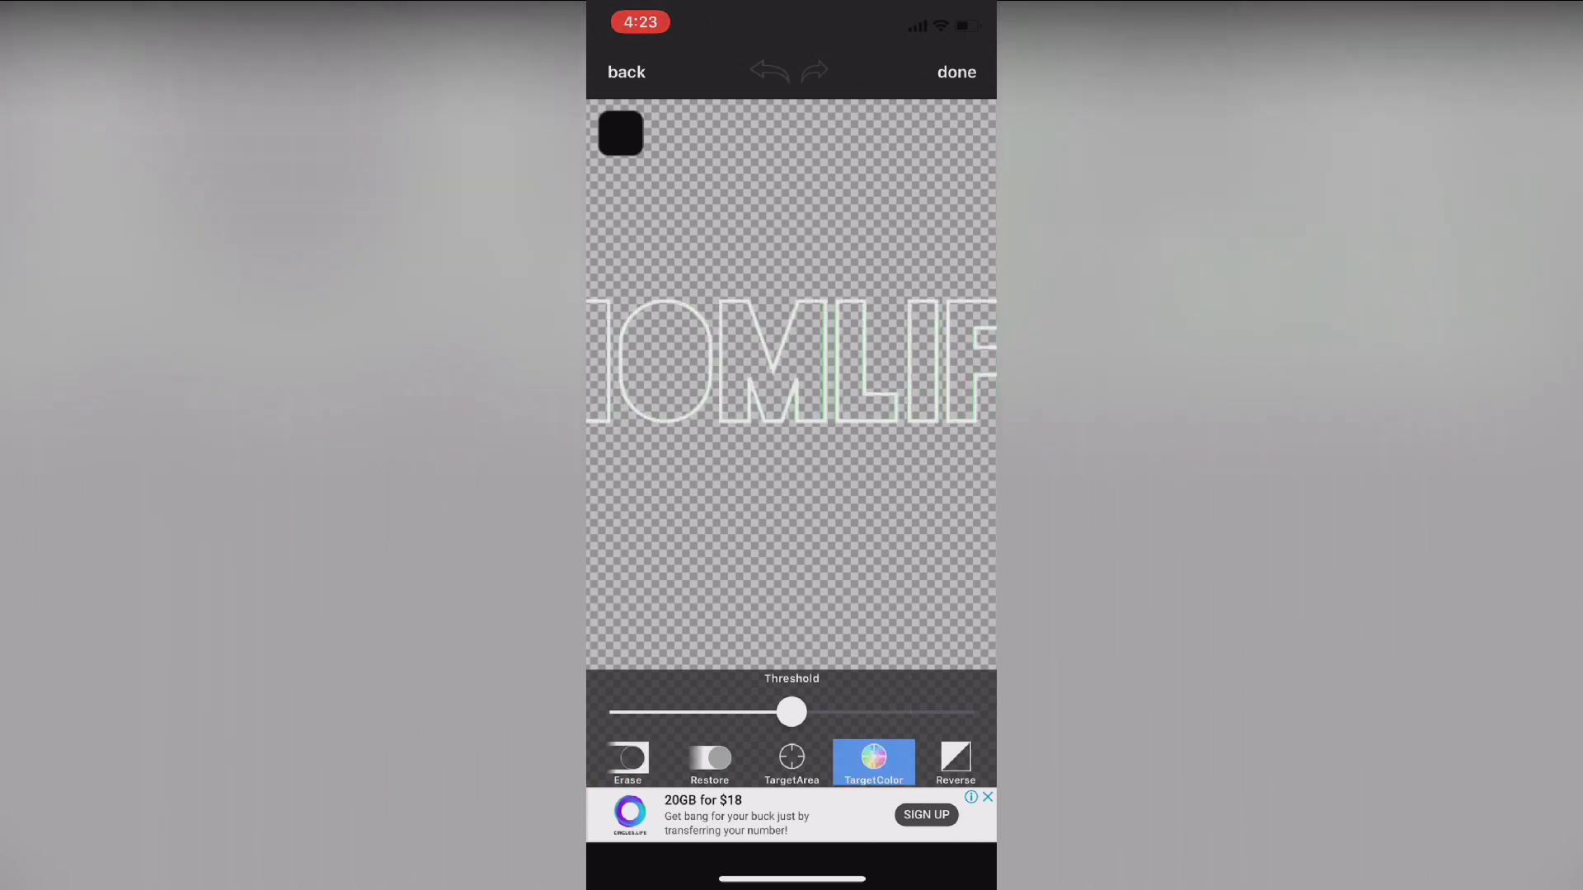
click(791, 384)
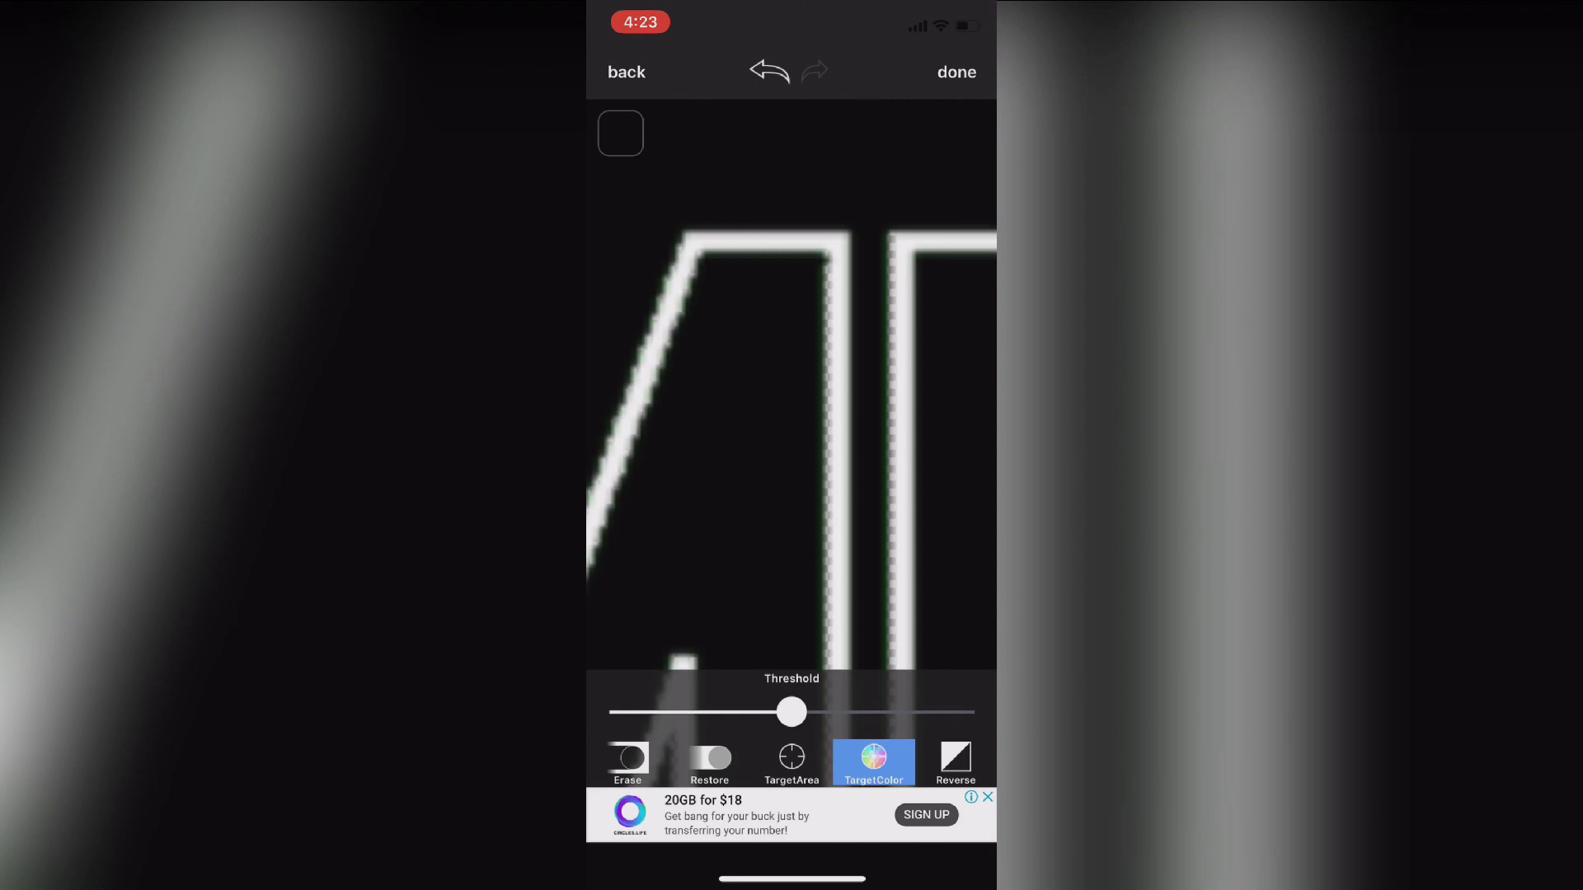
click(956, 72)
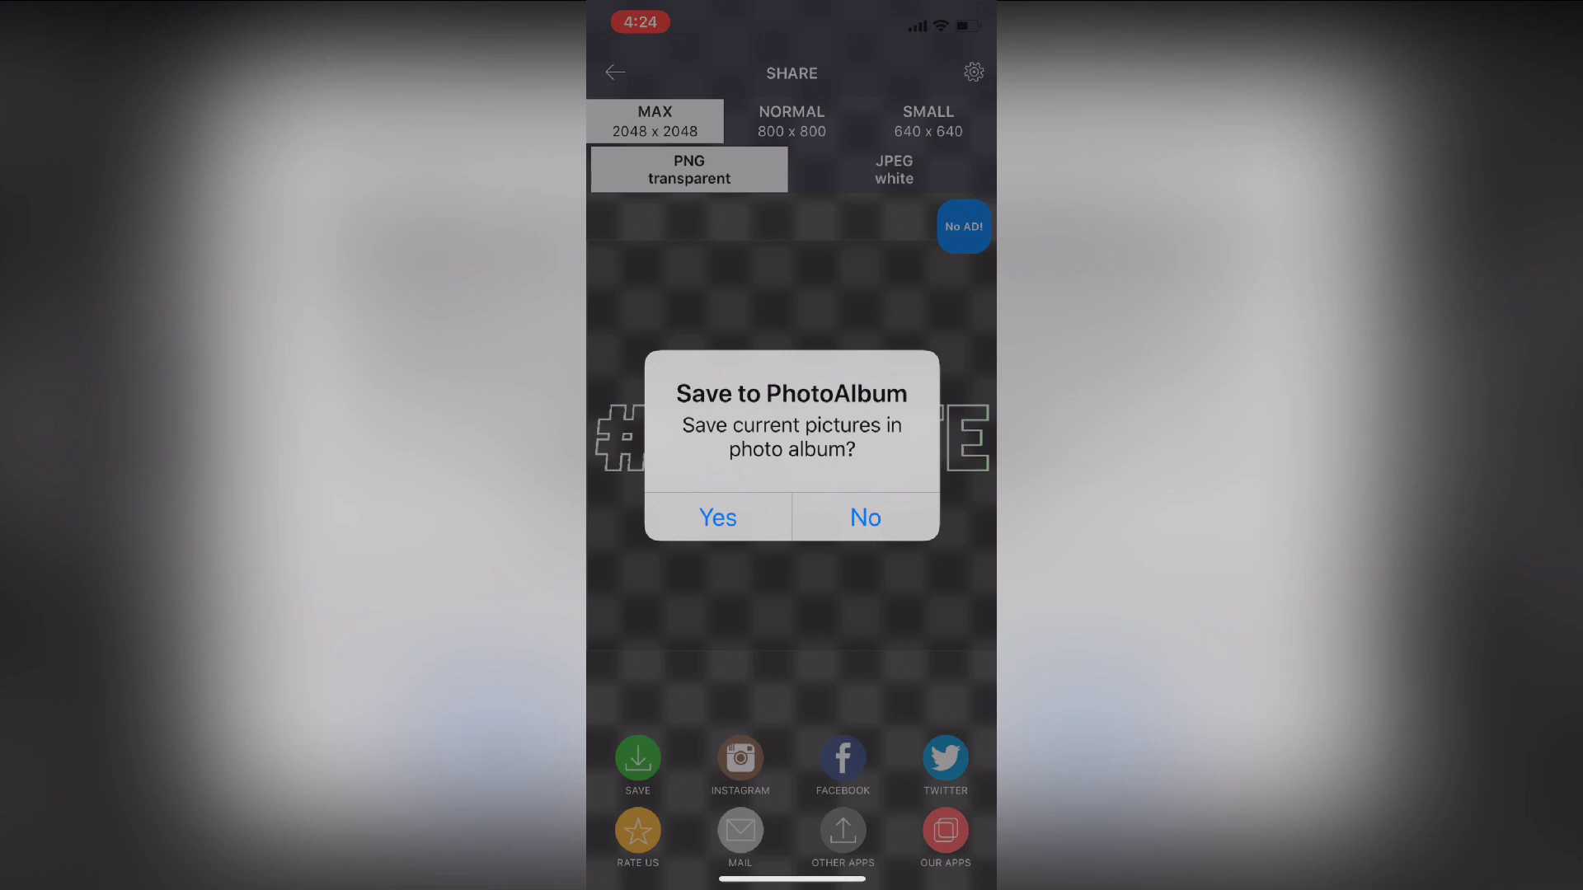
Step: Confirm saving the transparent #MOMLIFE PNG to the photo album
click(718, 517)
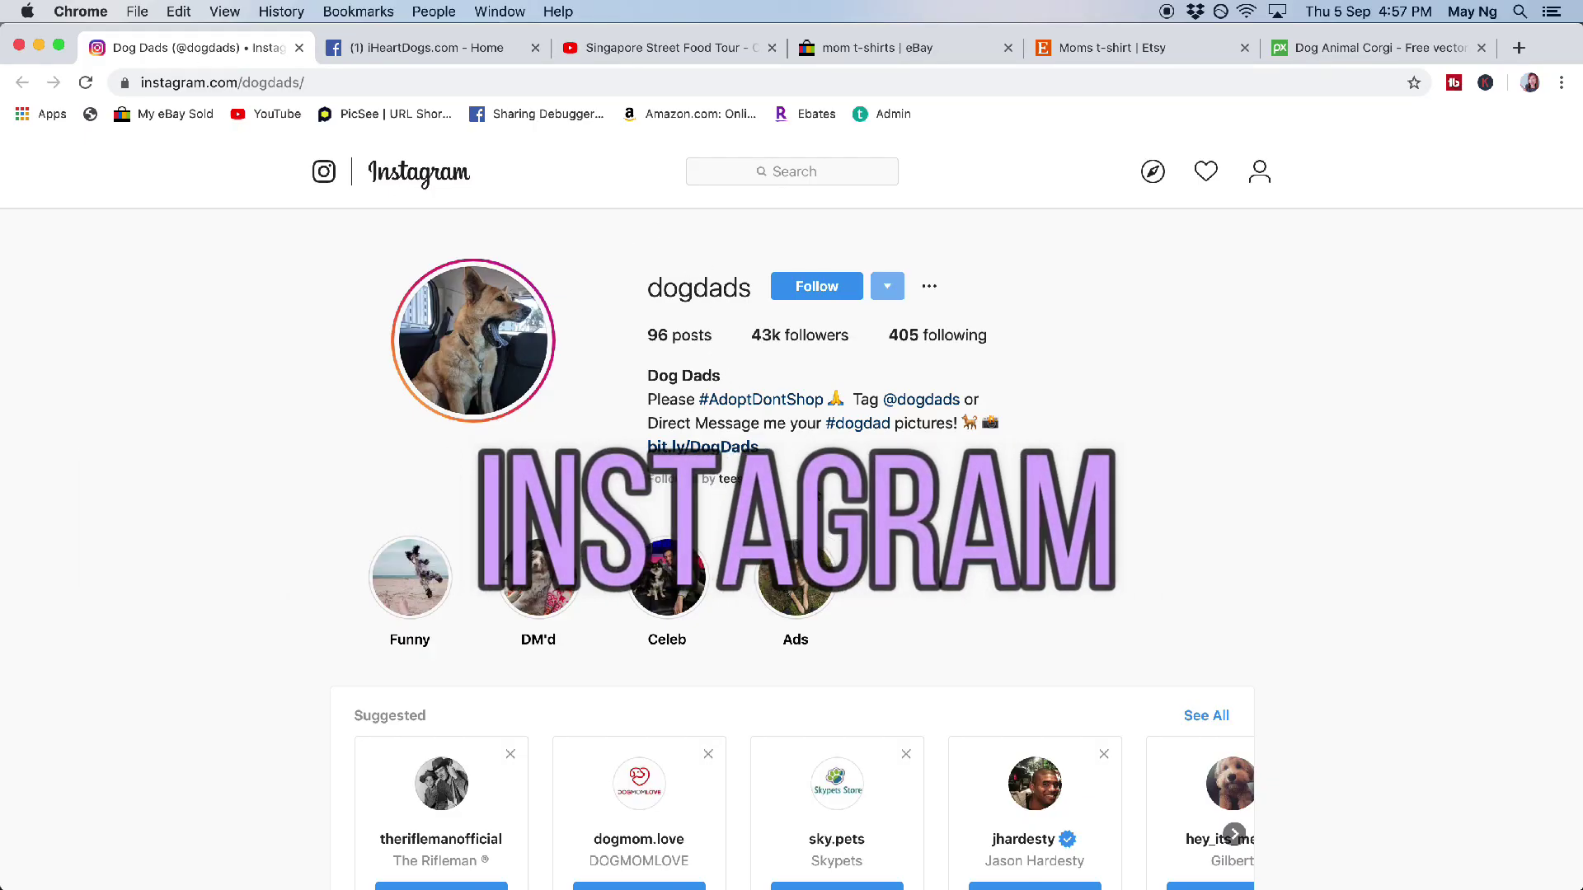
Step: Scroll the Dog Dads Instagram profile down and back up to its bit.ly/DogDads bio link
scroll(829, 473, down, 4)
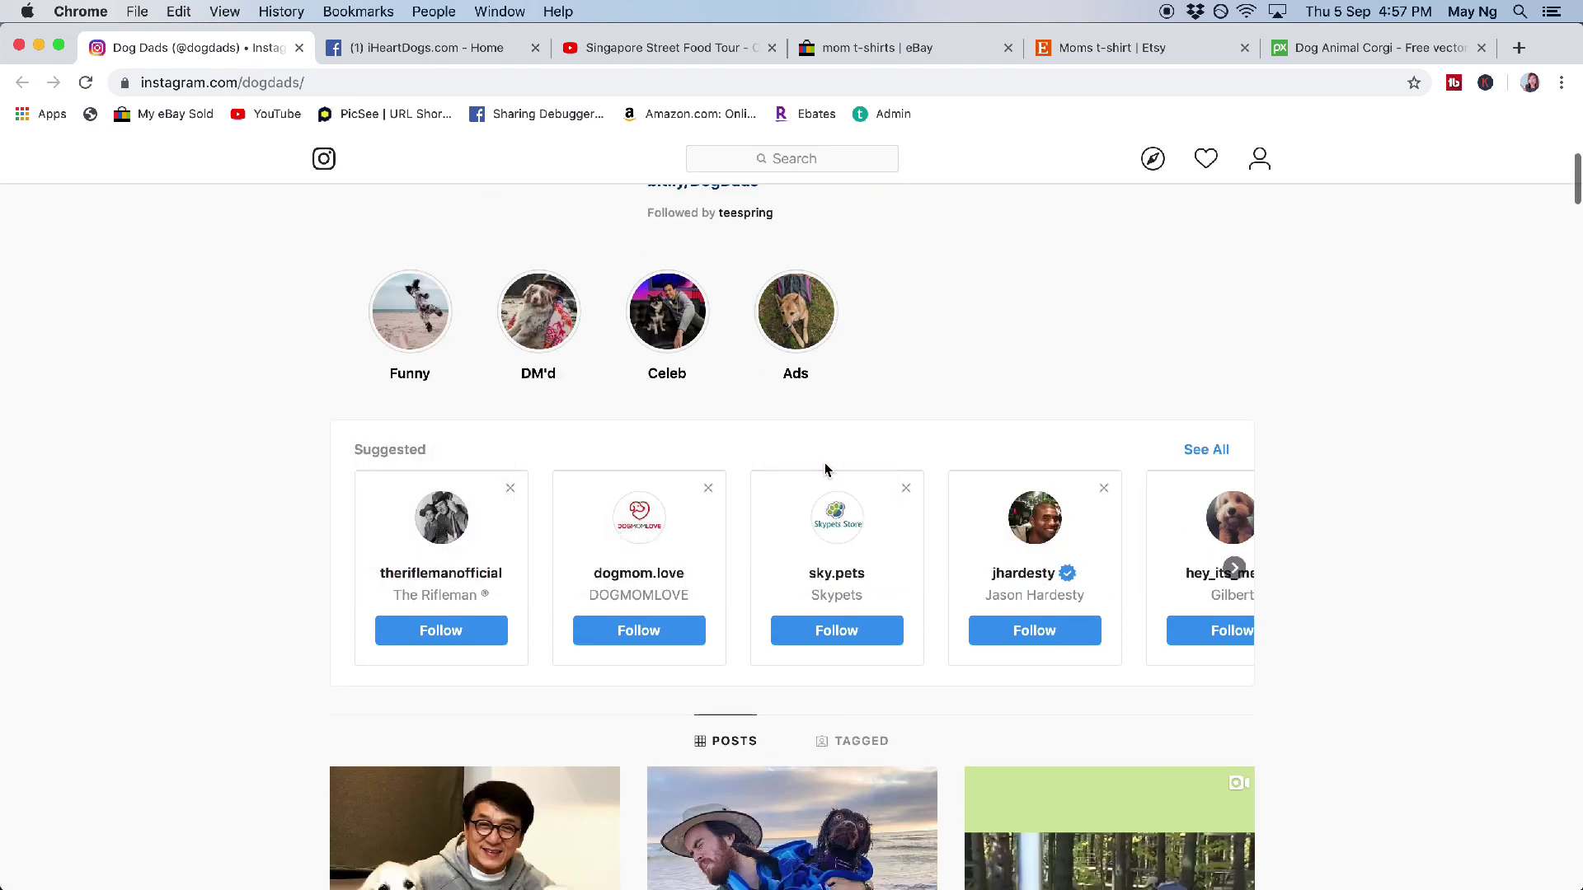
scroll(818, 466, up, 4)
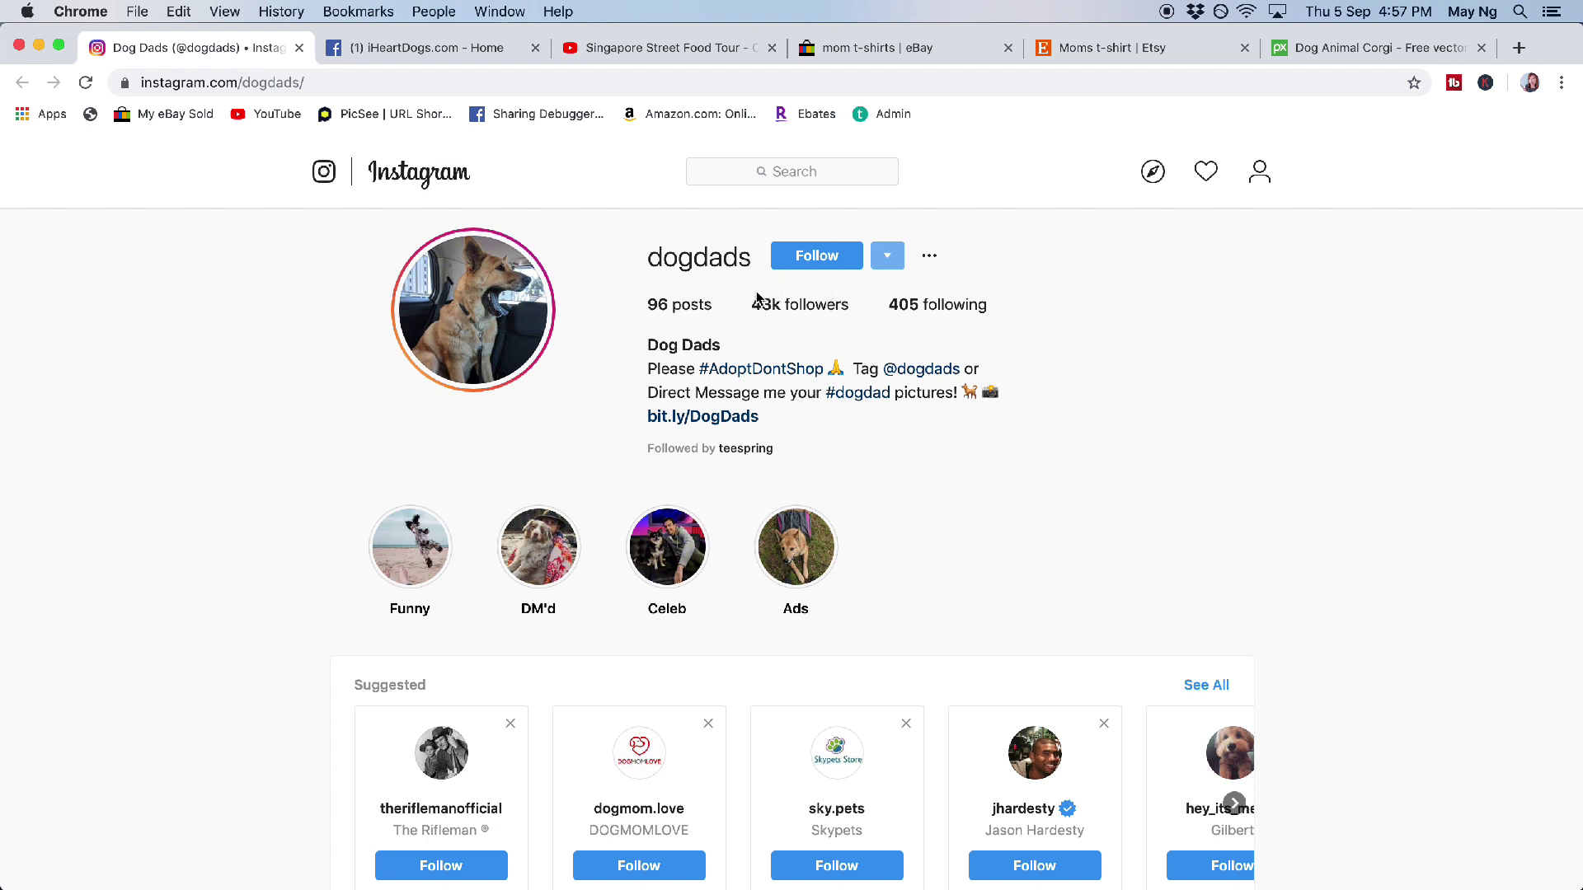
scroll(757, 297, up, 1)
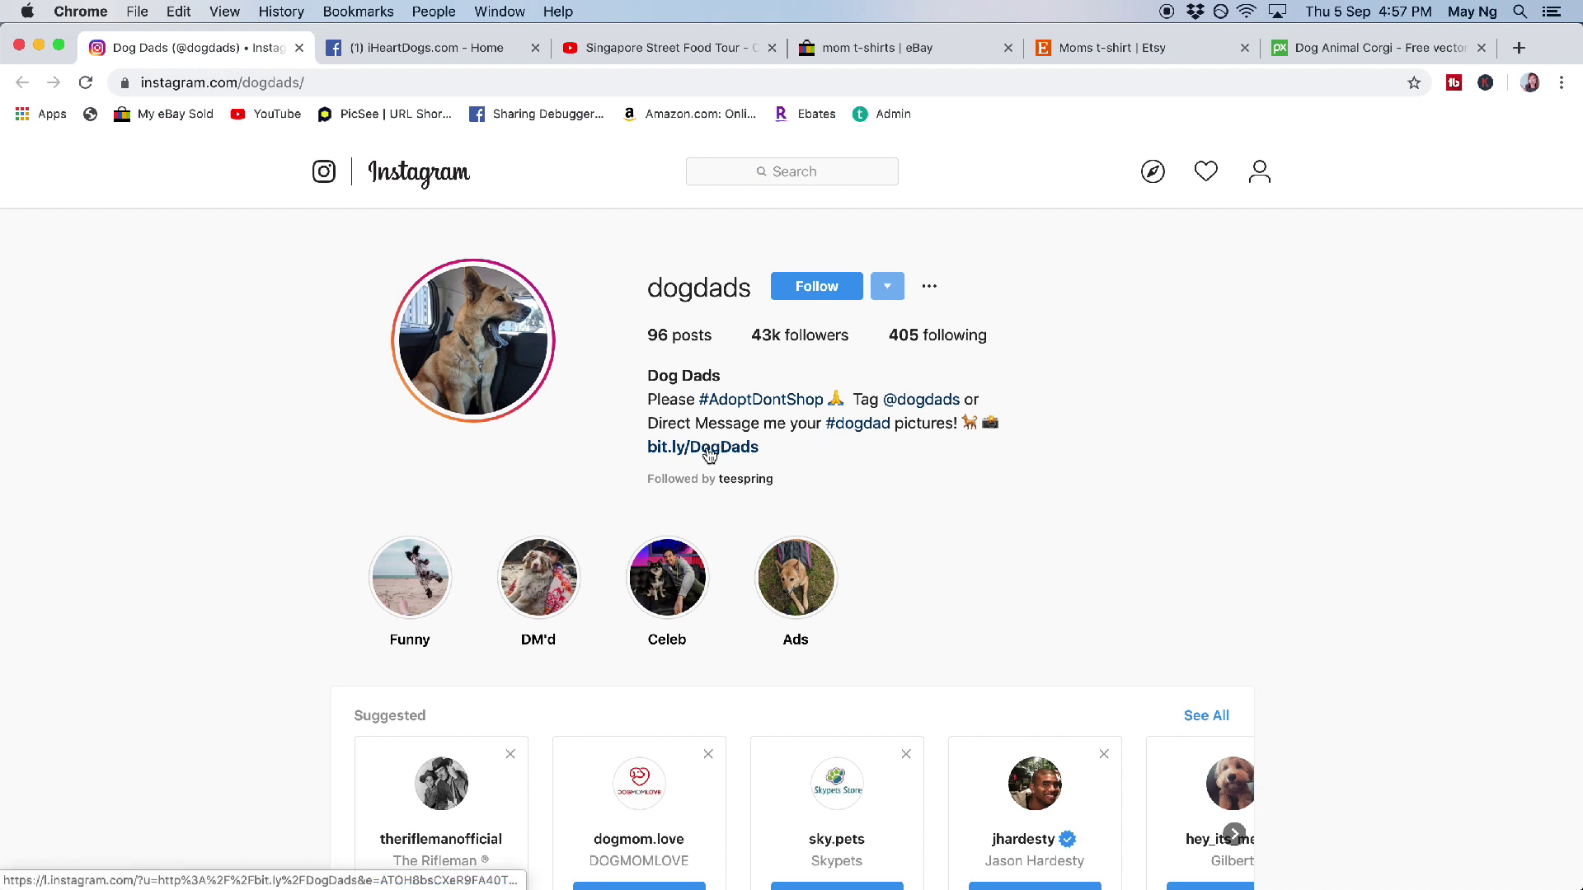
Step: Follow the bit.ly/DogDads bio link through to the Dog Dad Apparel store on Teespring
click(707, 450)
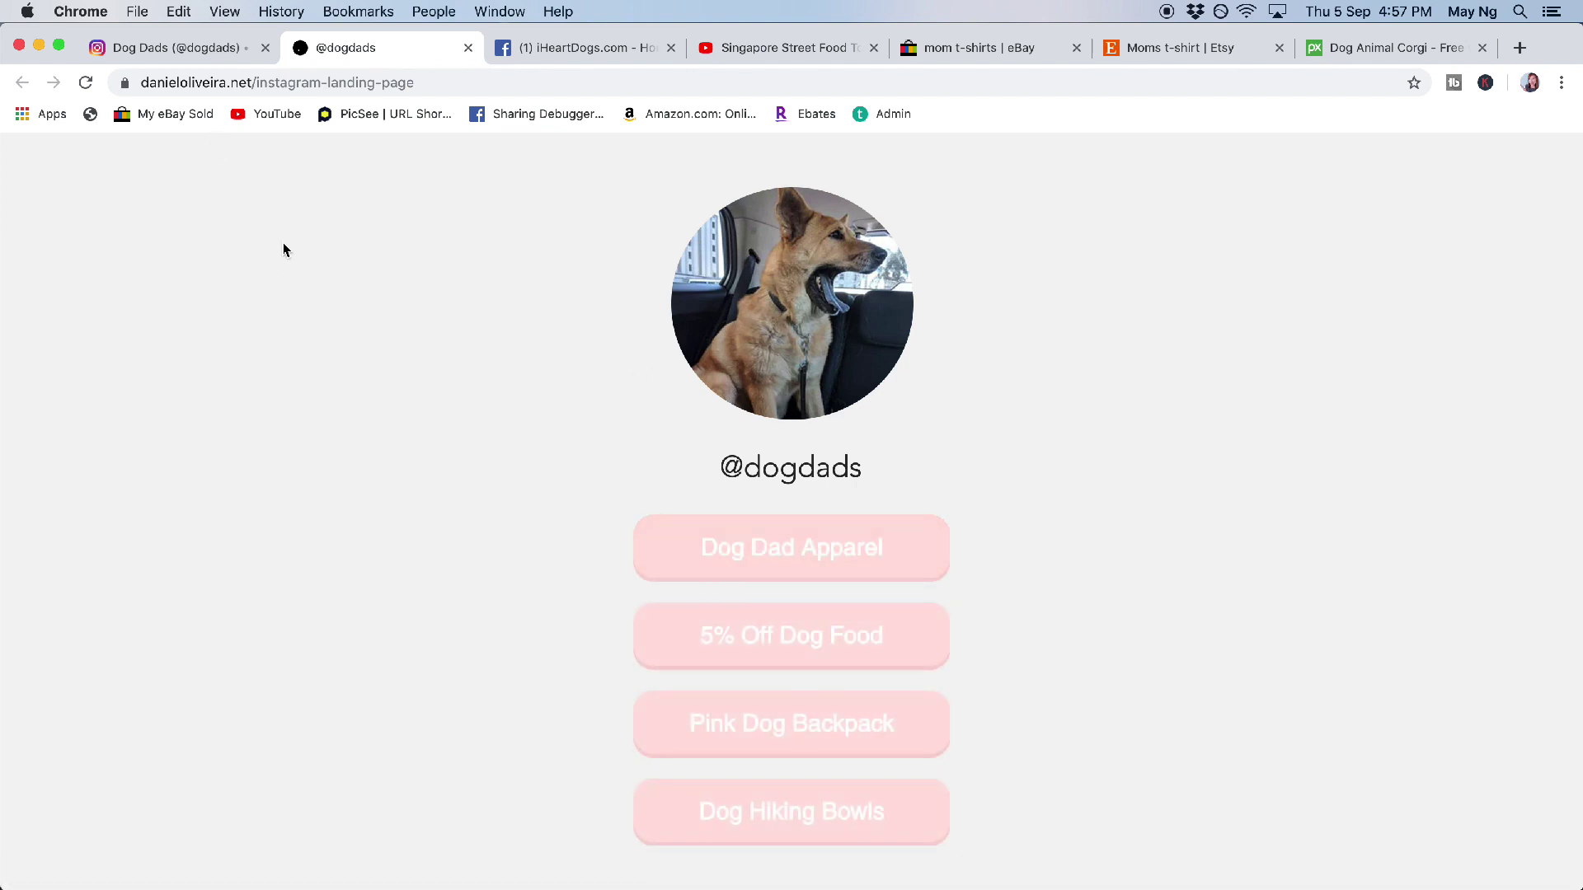
click(815, 548)
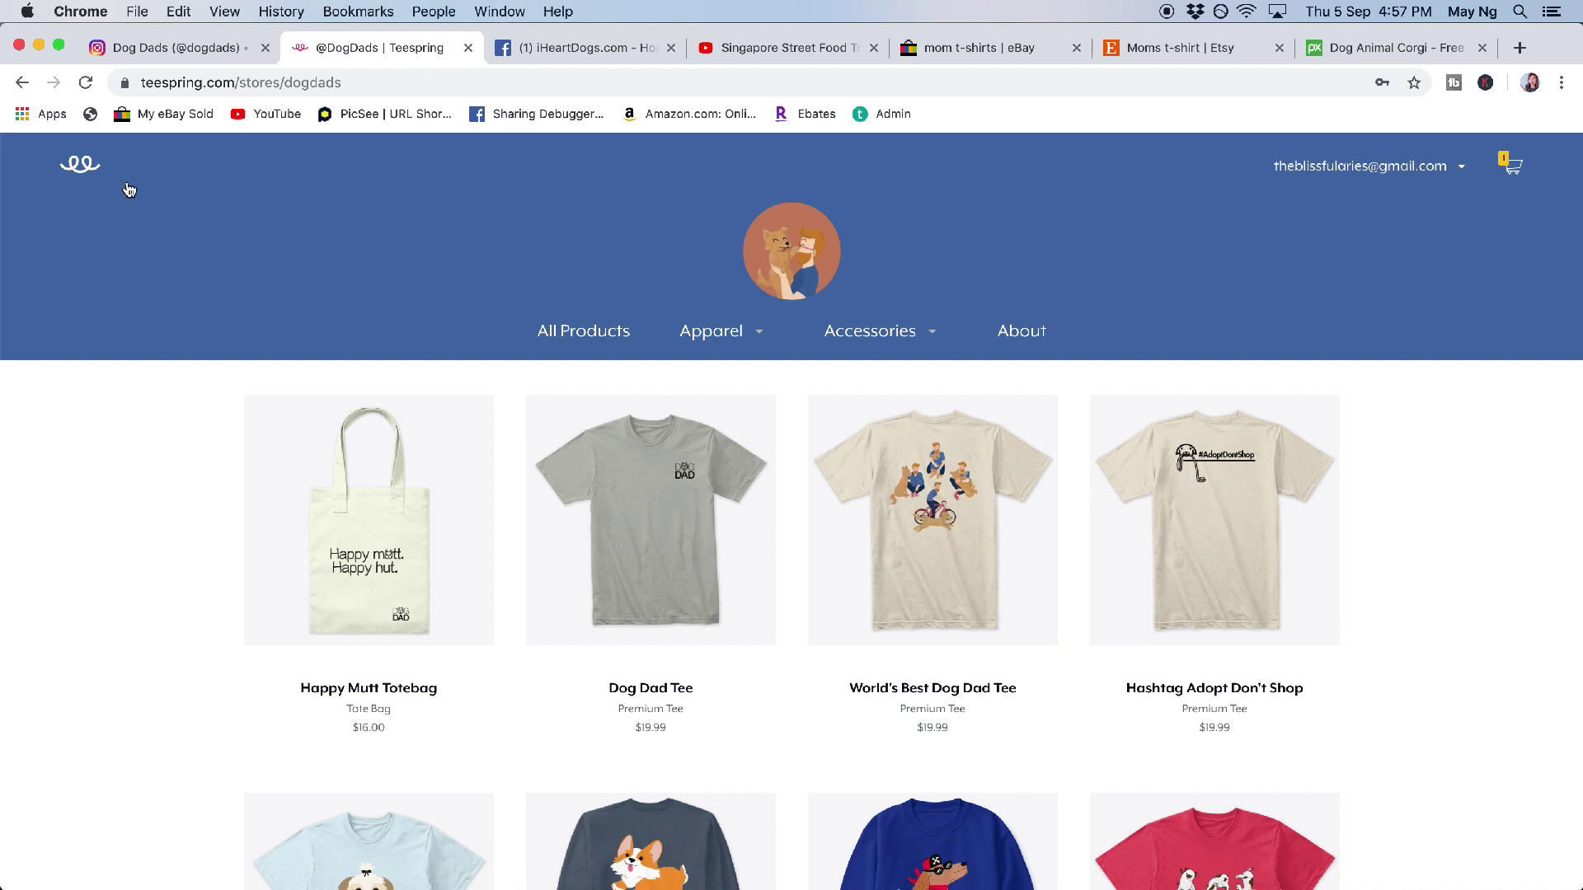
scroll(1096, 360, down, 3)
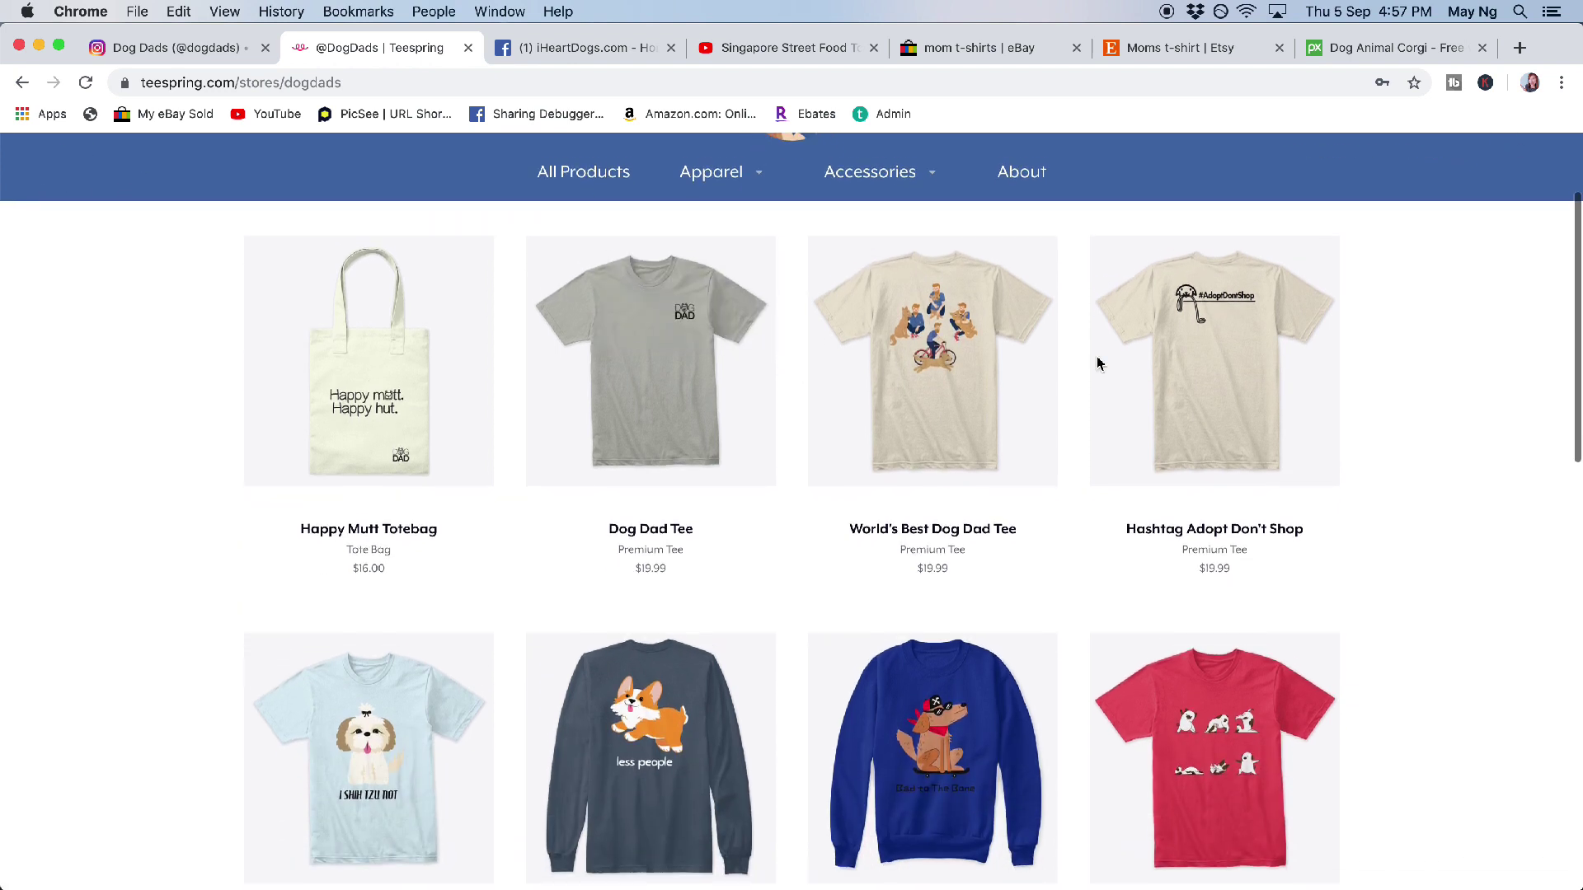
scroll(1303, 387, down, 1)
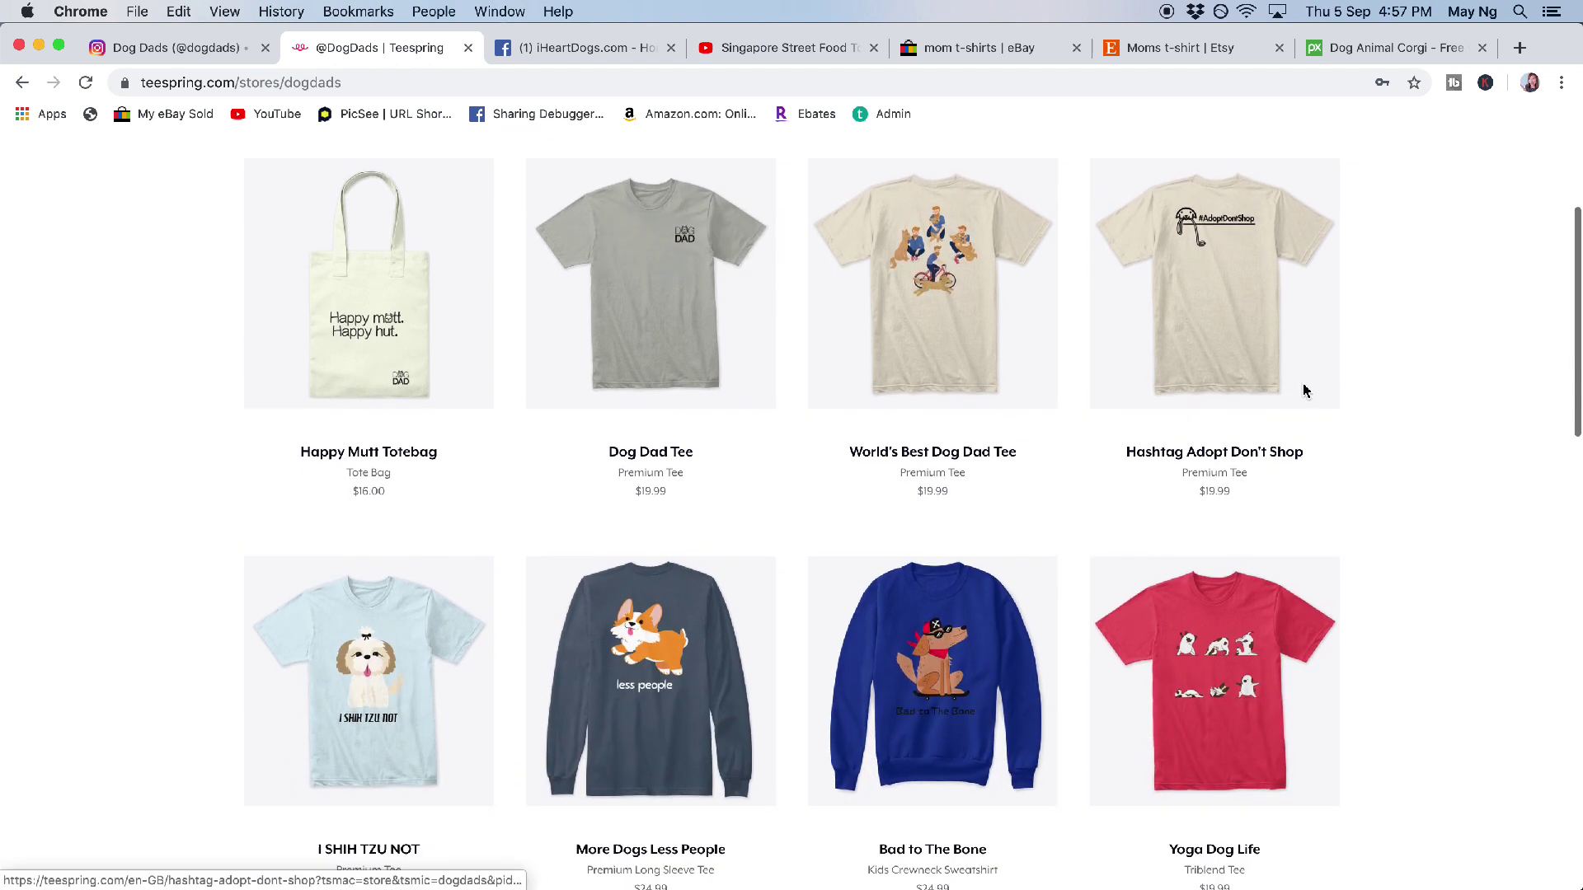
scroll(1305, 390, down, 2)
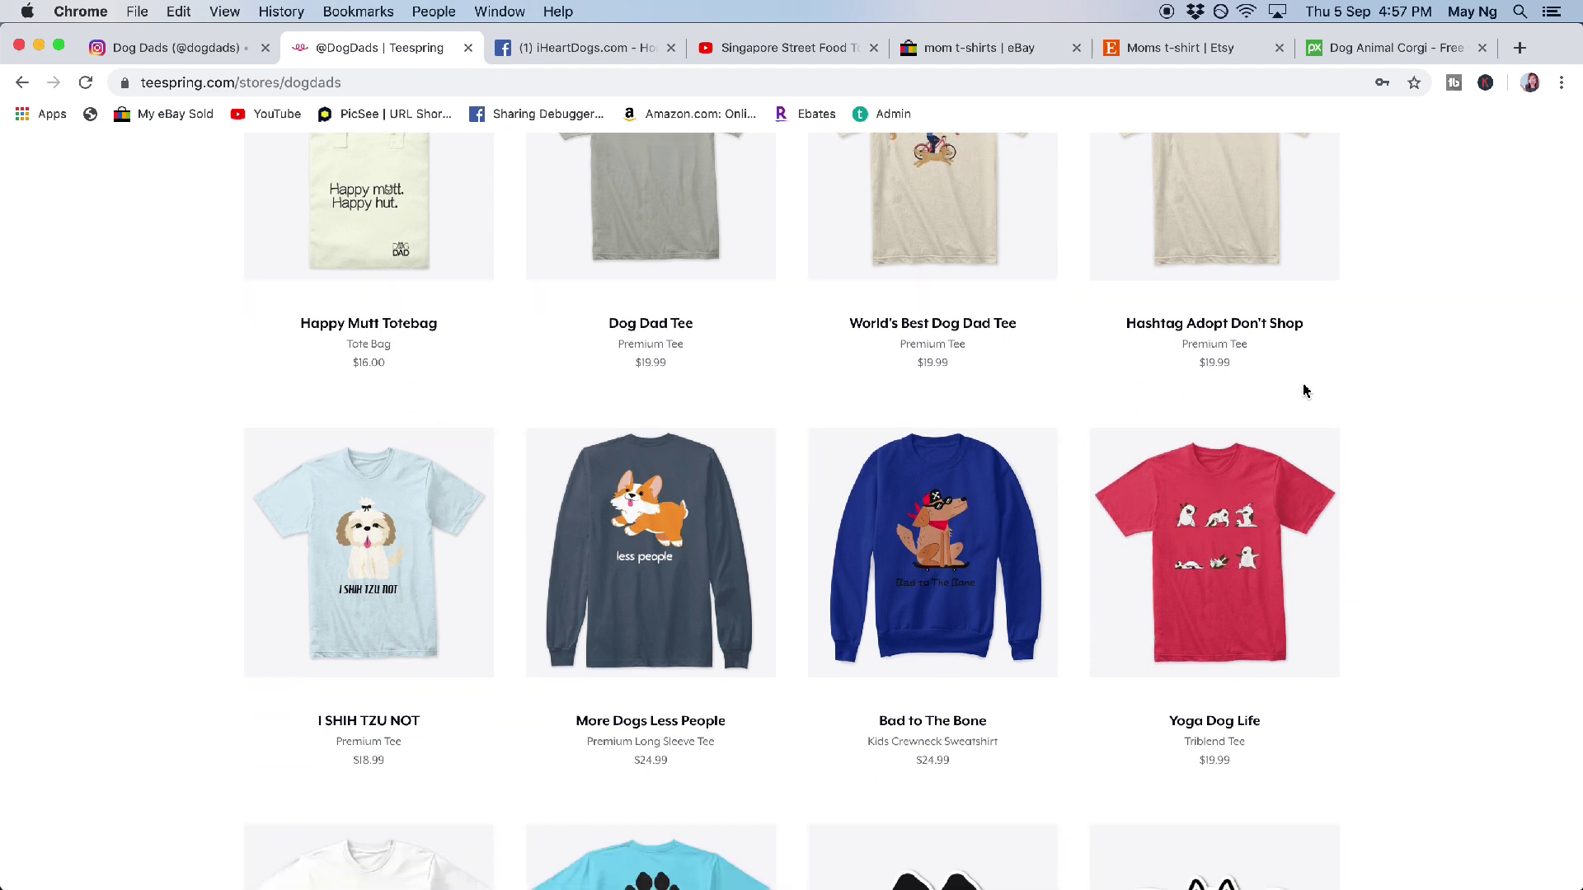
scroll(1306, 390, down, 1)
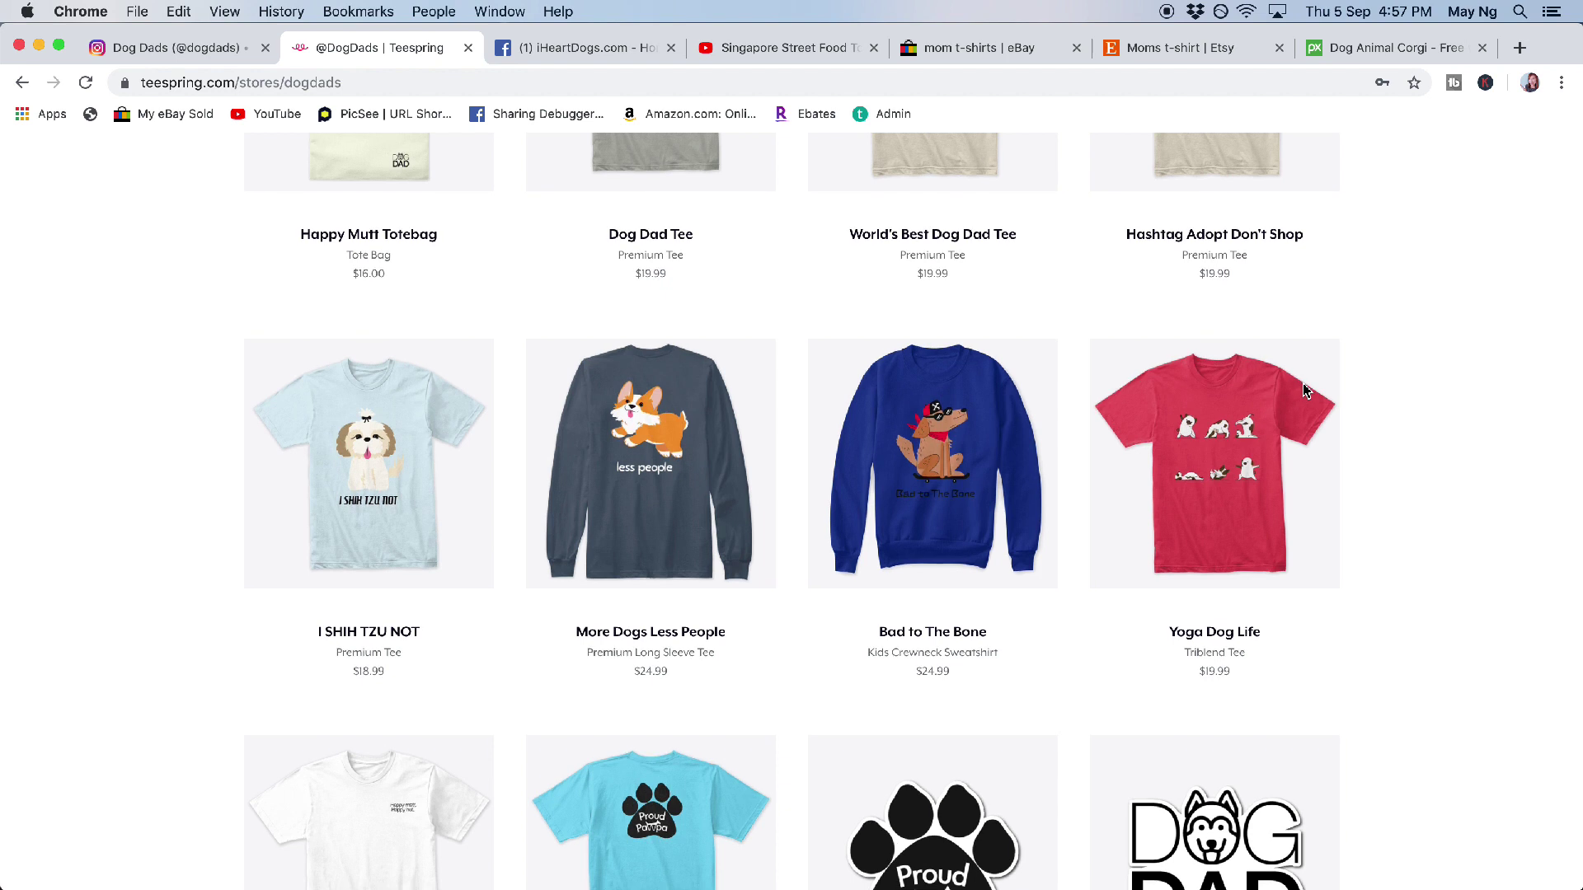
scroll(1305, 390, down, 2)
scroll(1305, 390, down, 2)
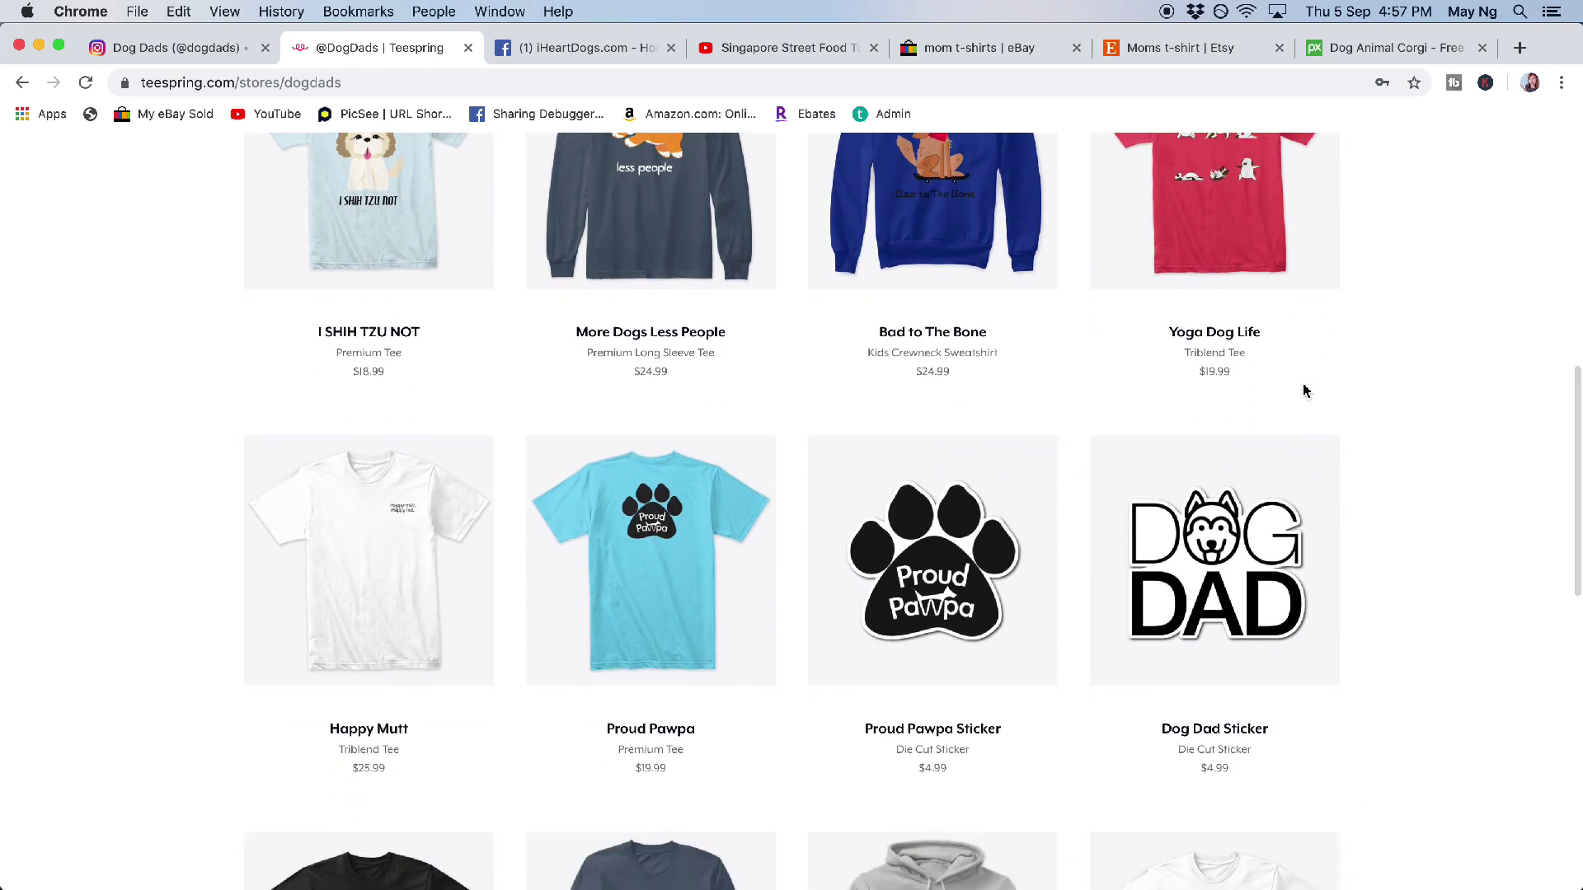
scroll(1305, 390, down, 1)
scroll(1305, 390, down, 2)
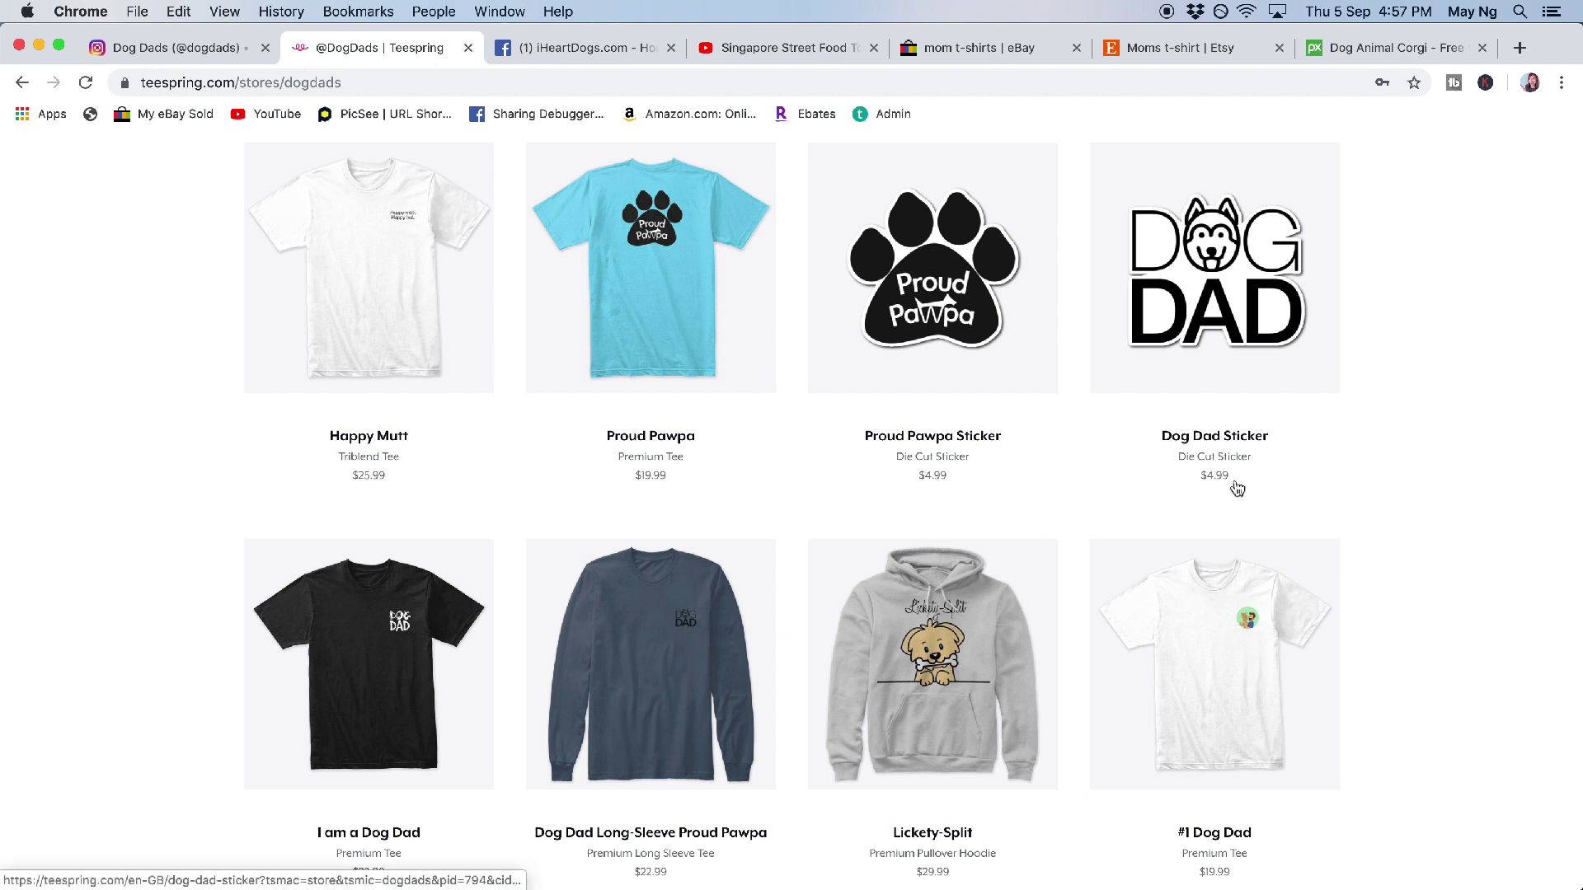
scroll(1237, 488, down, 6)
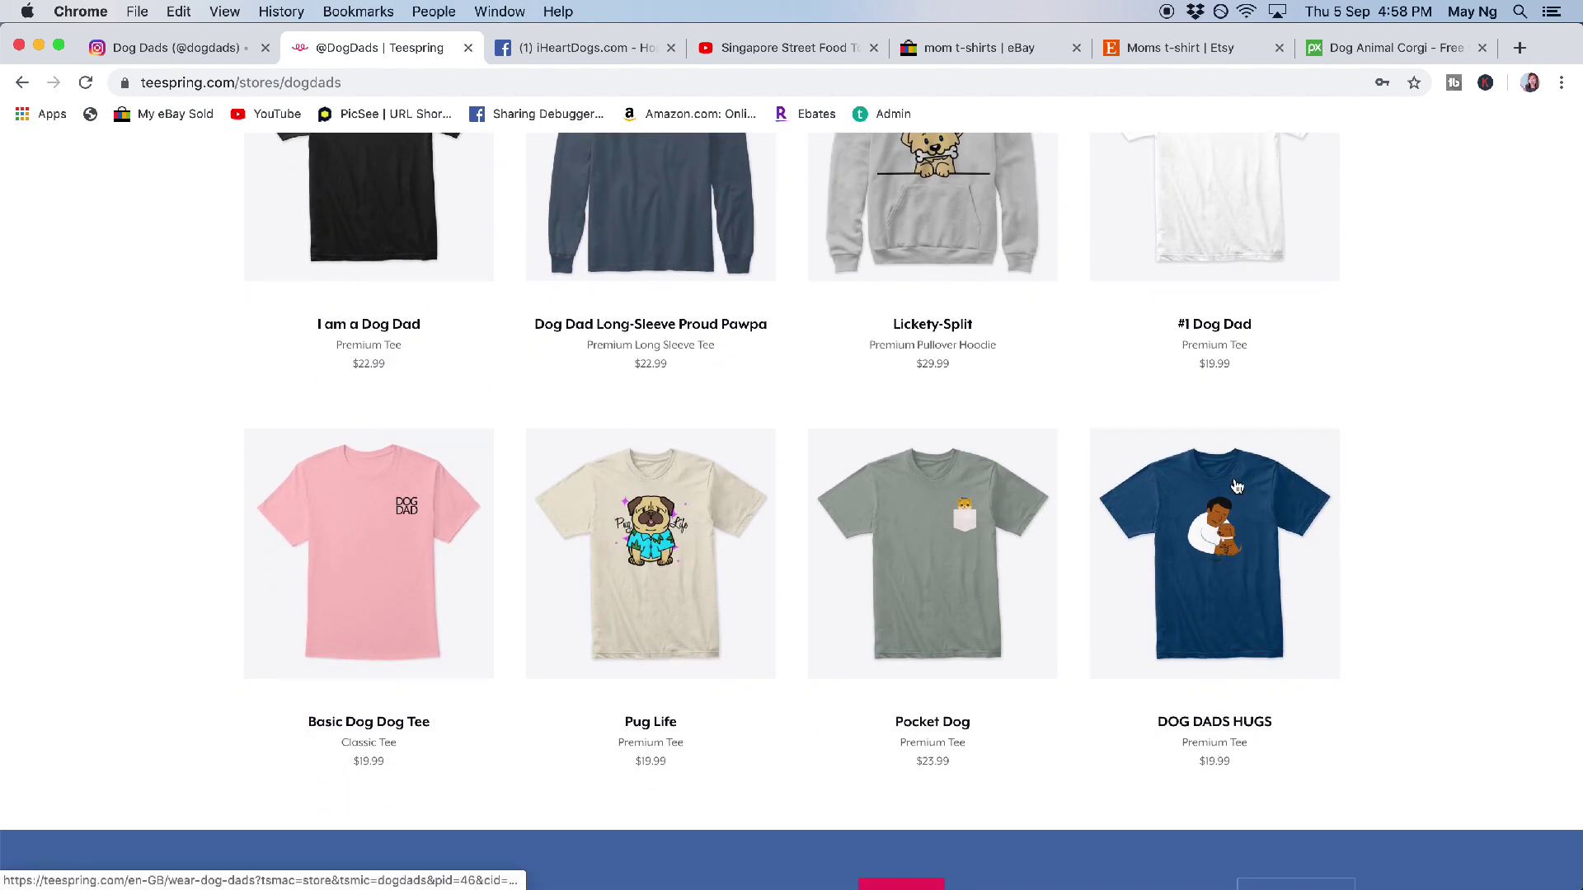
scroll(1237, 486, down, 2)
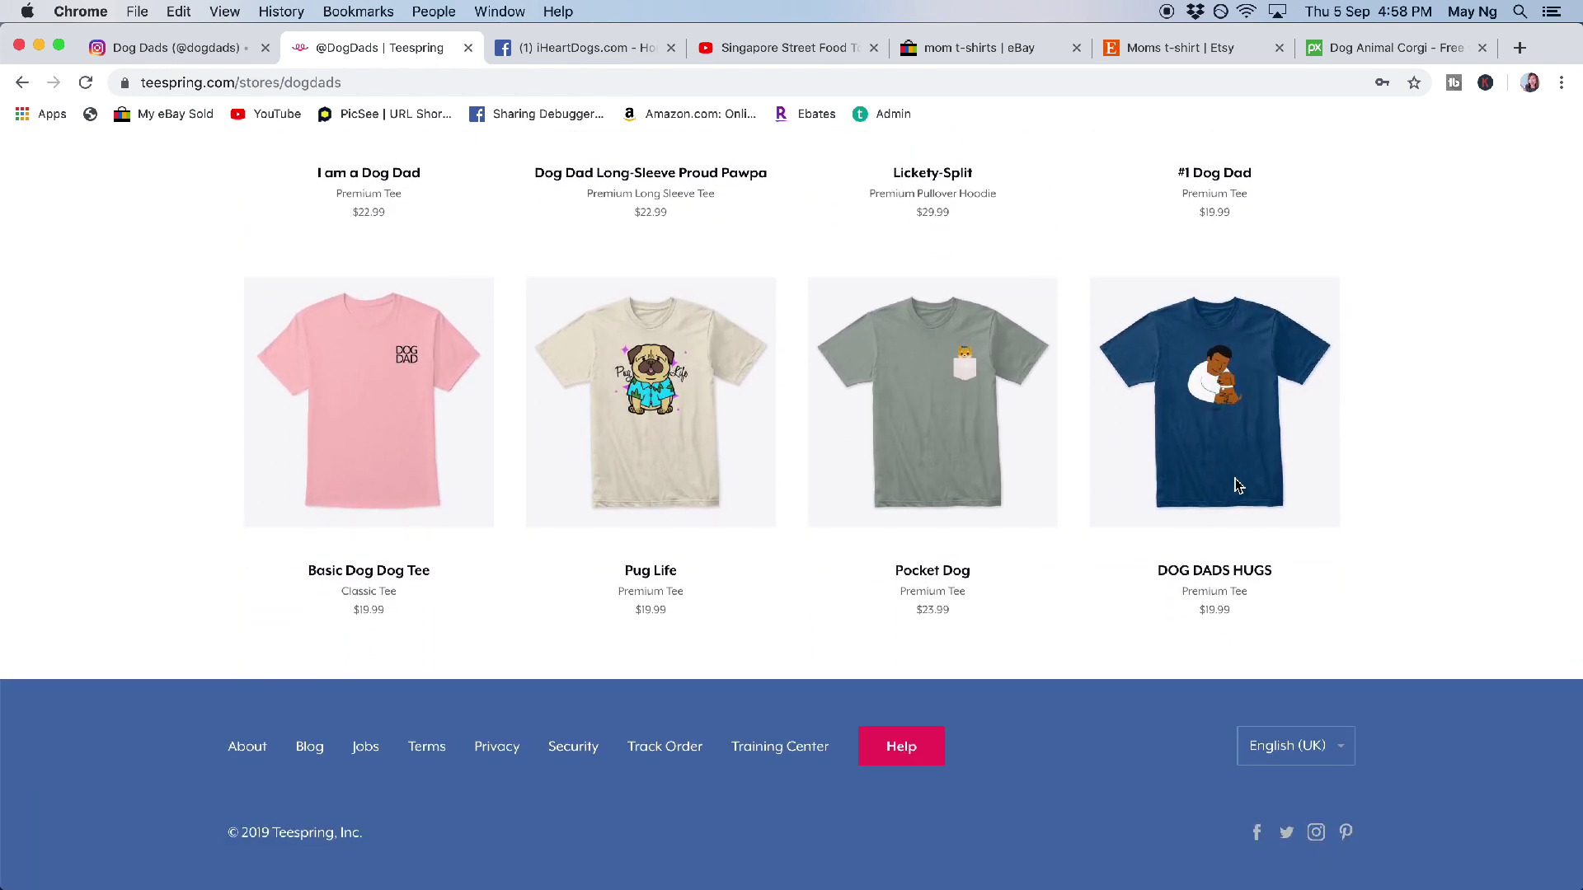
click(581, 47)
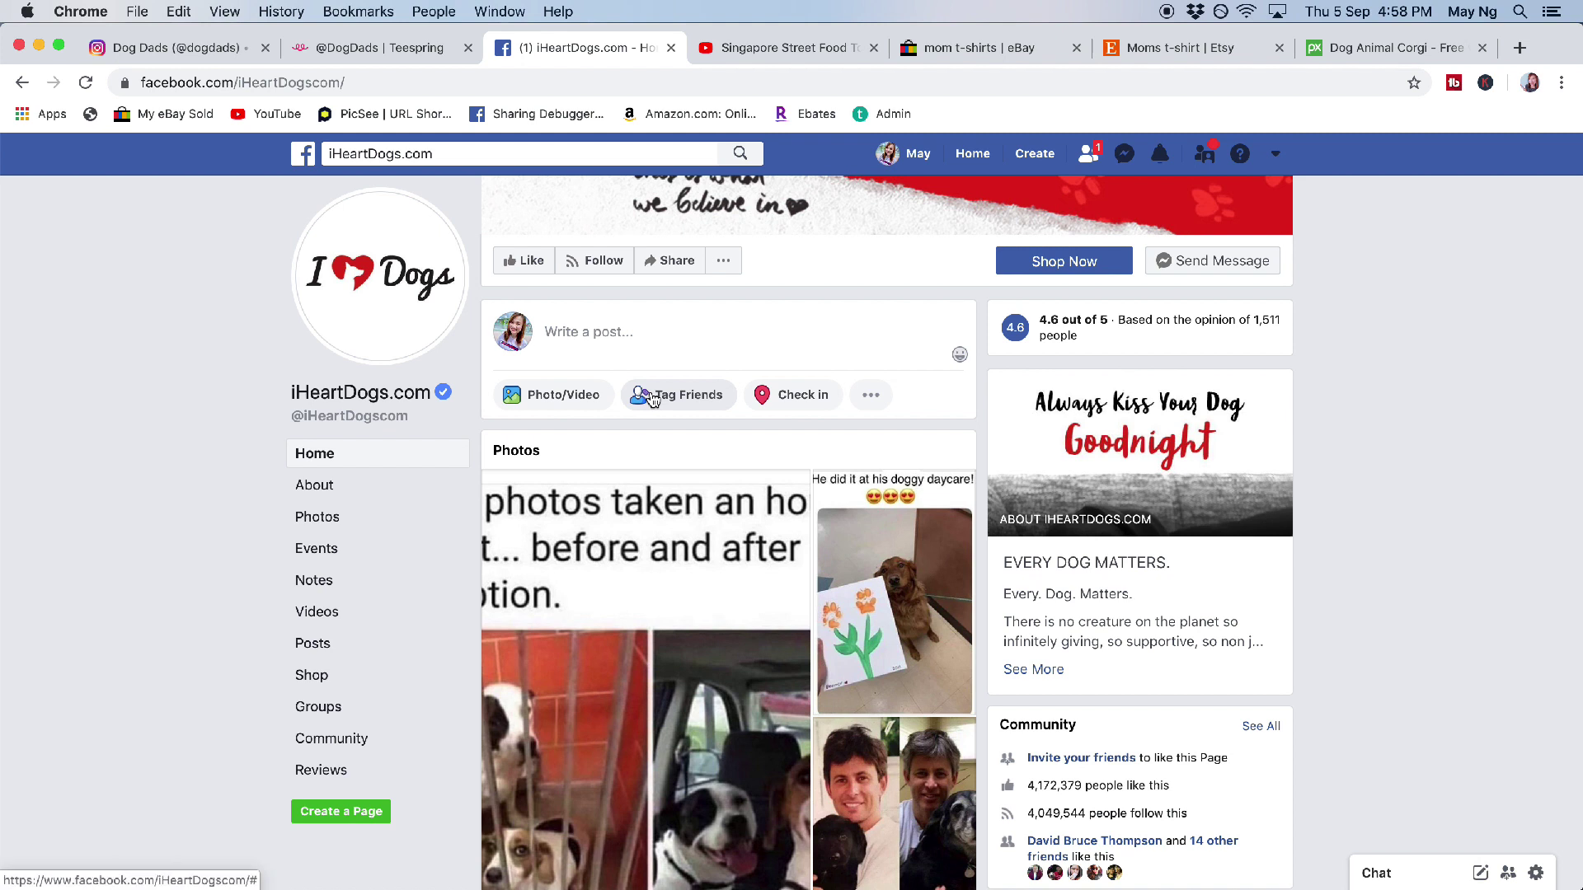
Step: Highlight the iHeartDogs.com page's 4,172,379 people like this figure
scroll(651, 399, up, 2)
scroll(652, 399, down, 3)
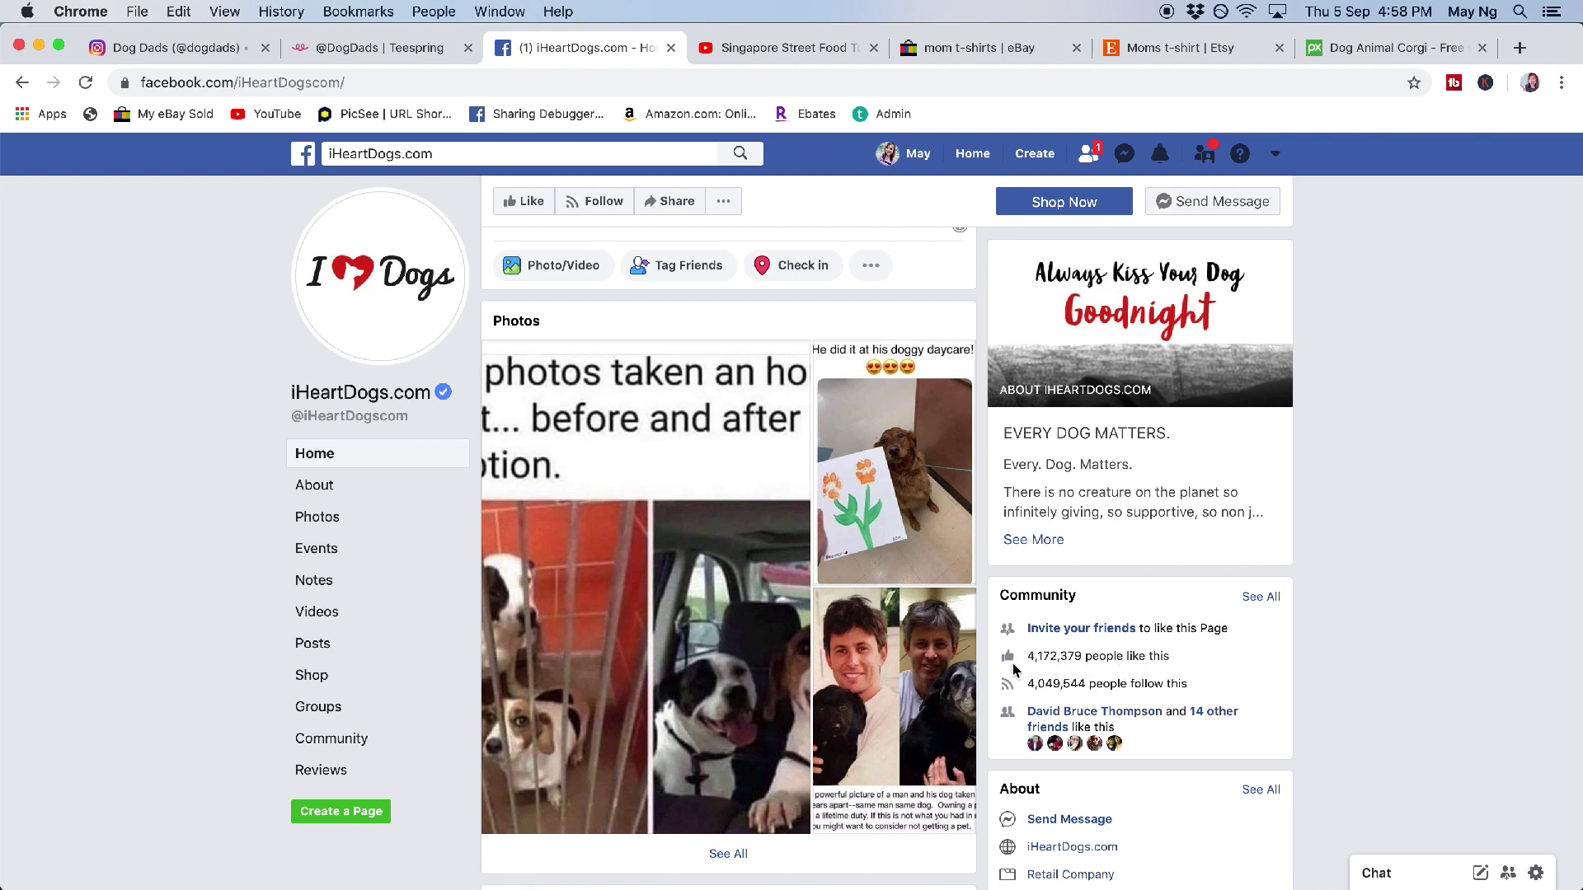
drag(1030, 659, 1179, 662)
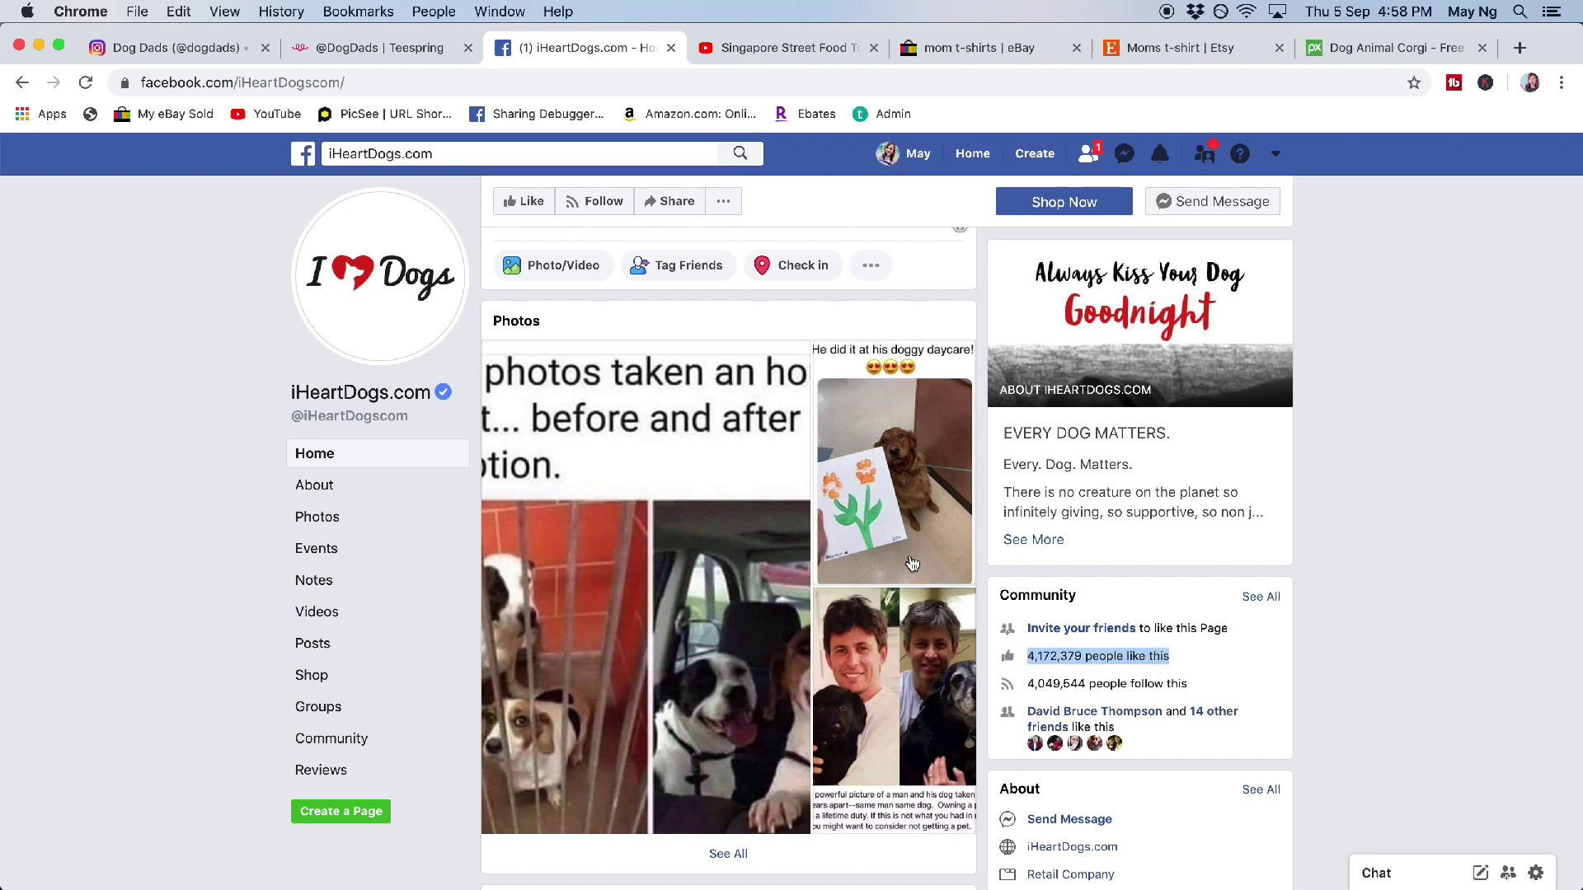
scroll(897, 547, down, 2)
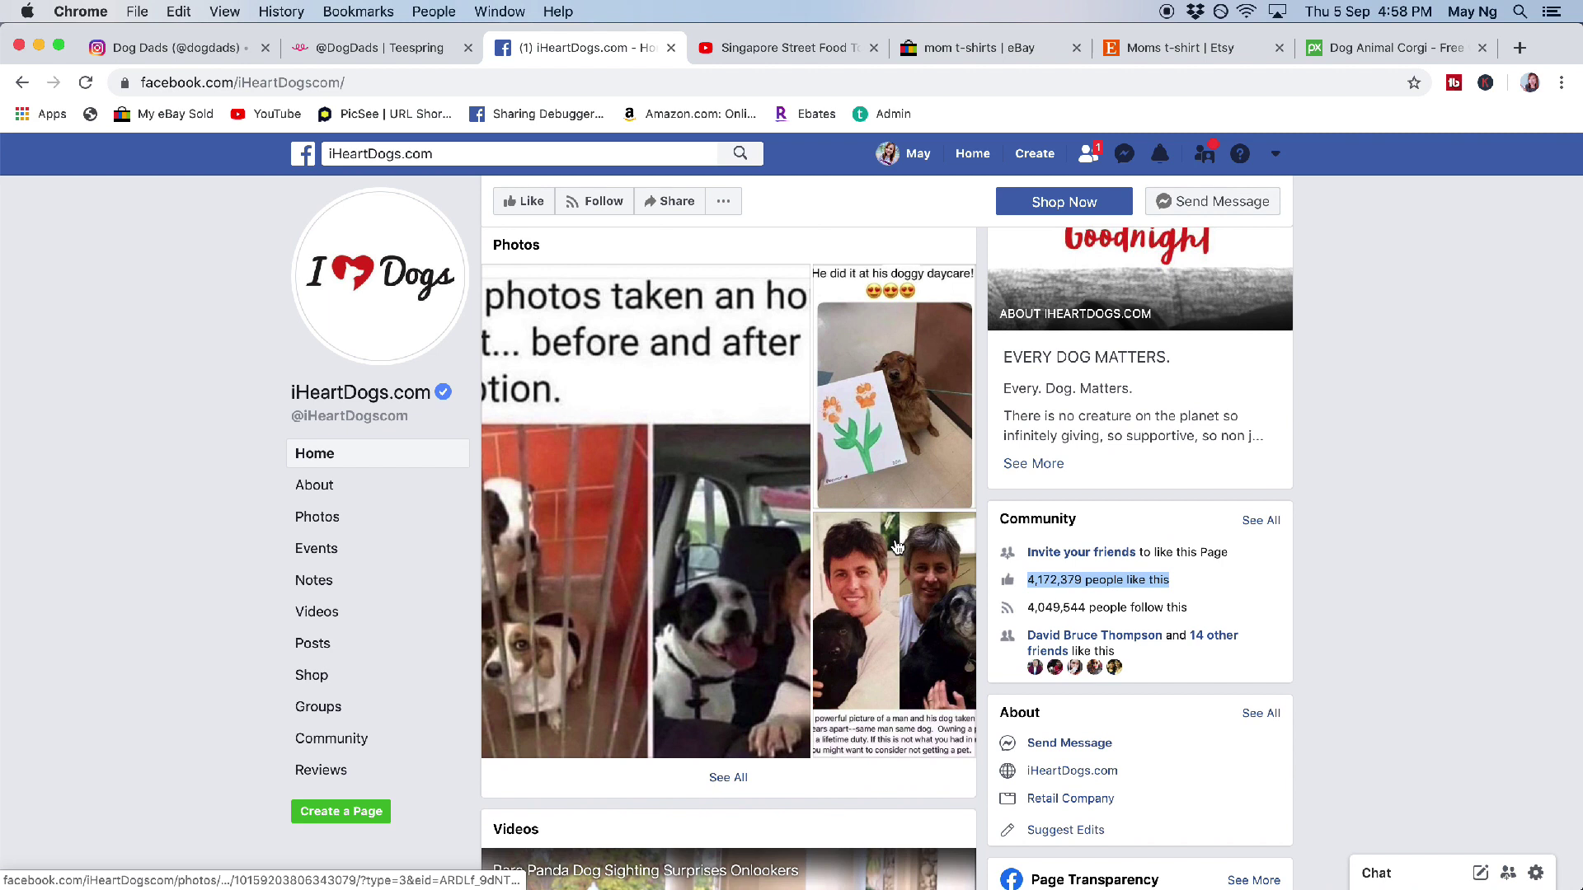
scroll(897, 547, down, 6)
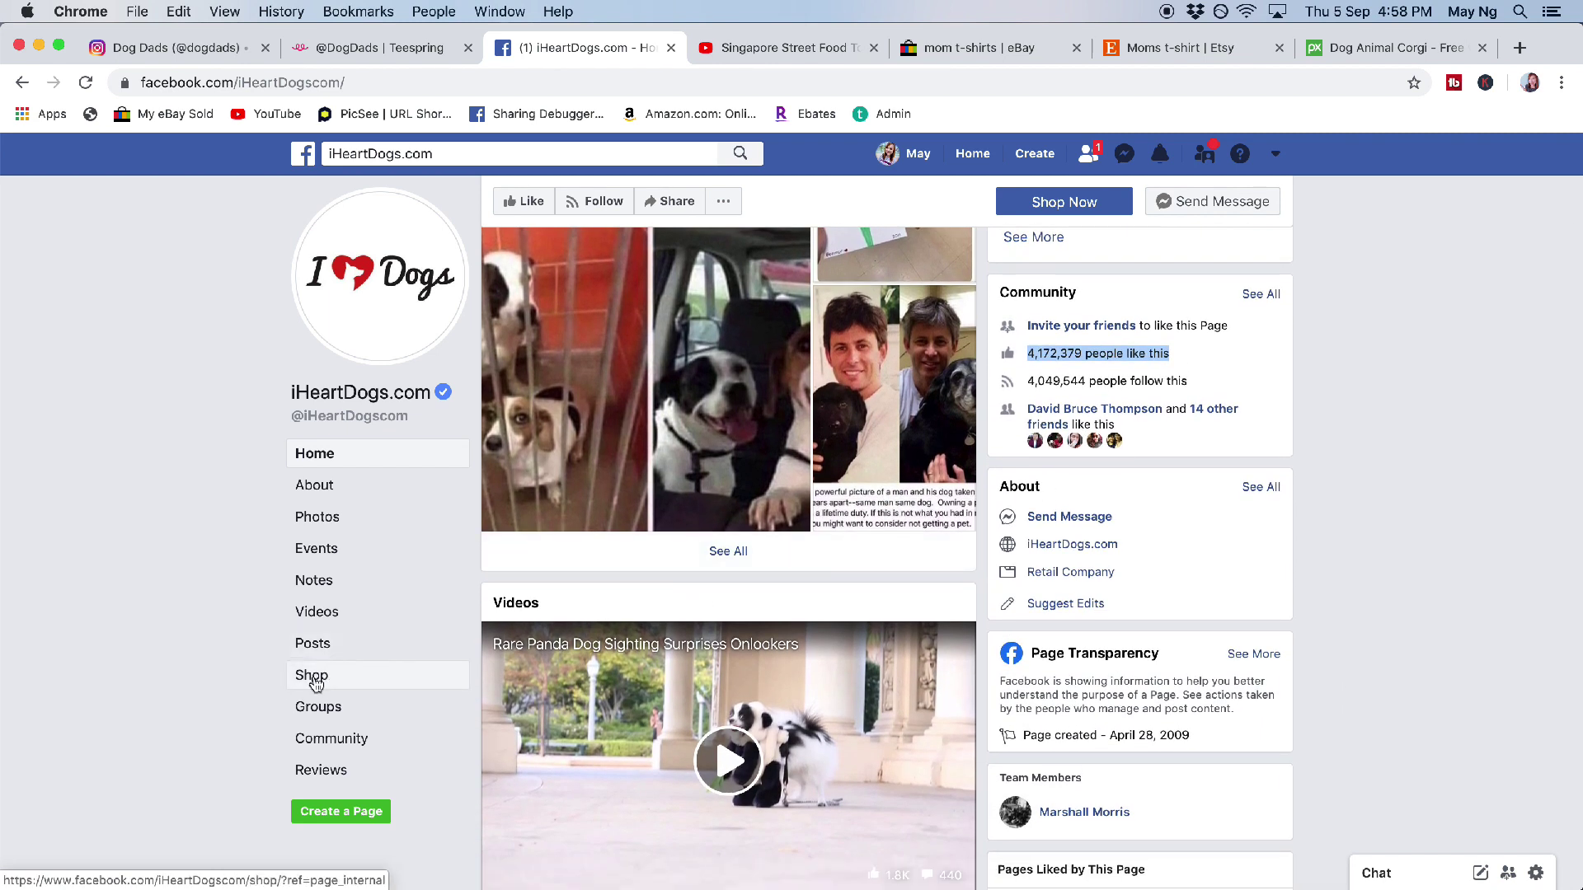
Step: Open the page's Shop section and browse more of its Apparel Top Sellers
click(312, 676)
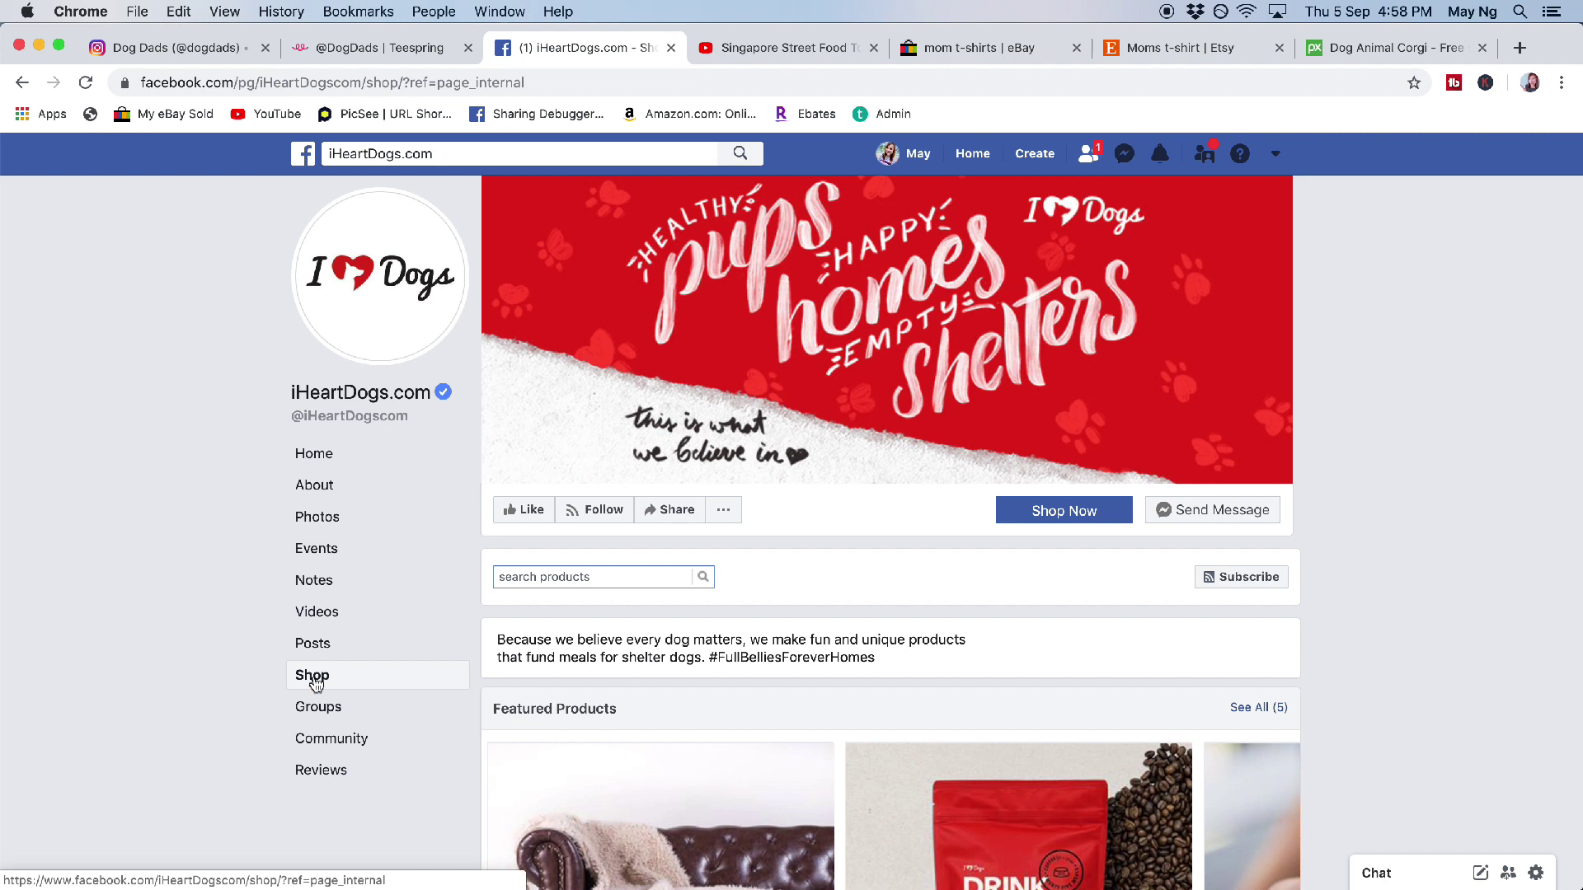
scroll(1004, 551, down, 10)
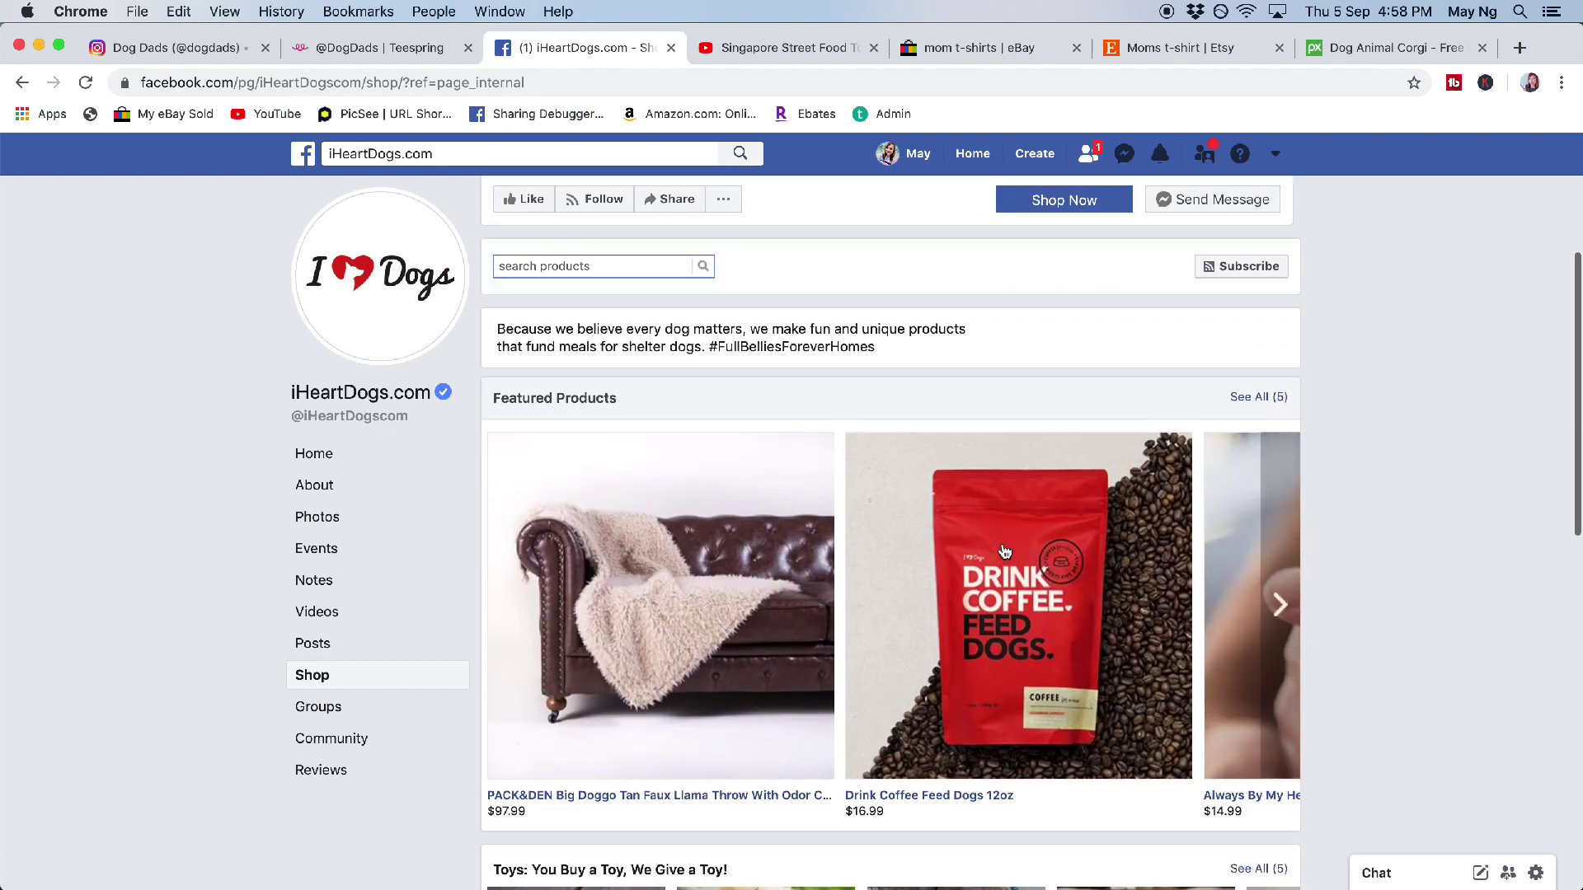
scroll(1004, 551, down, 8)
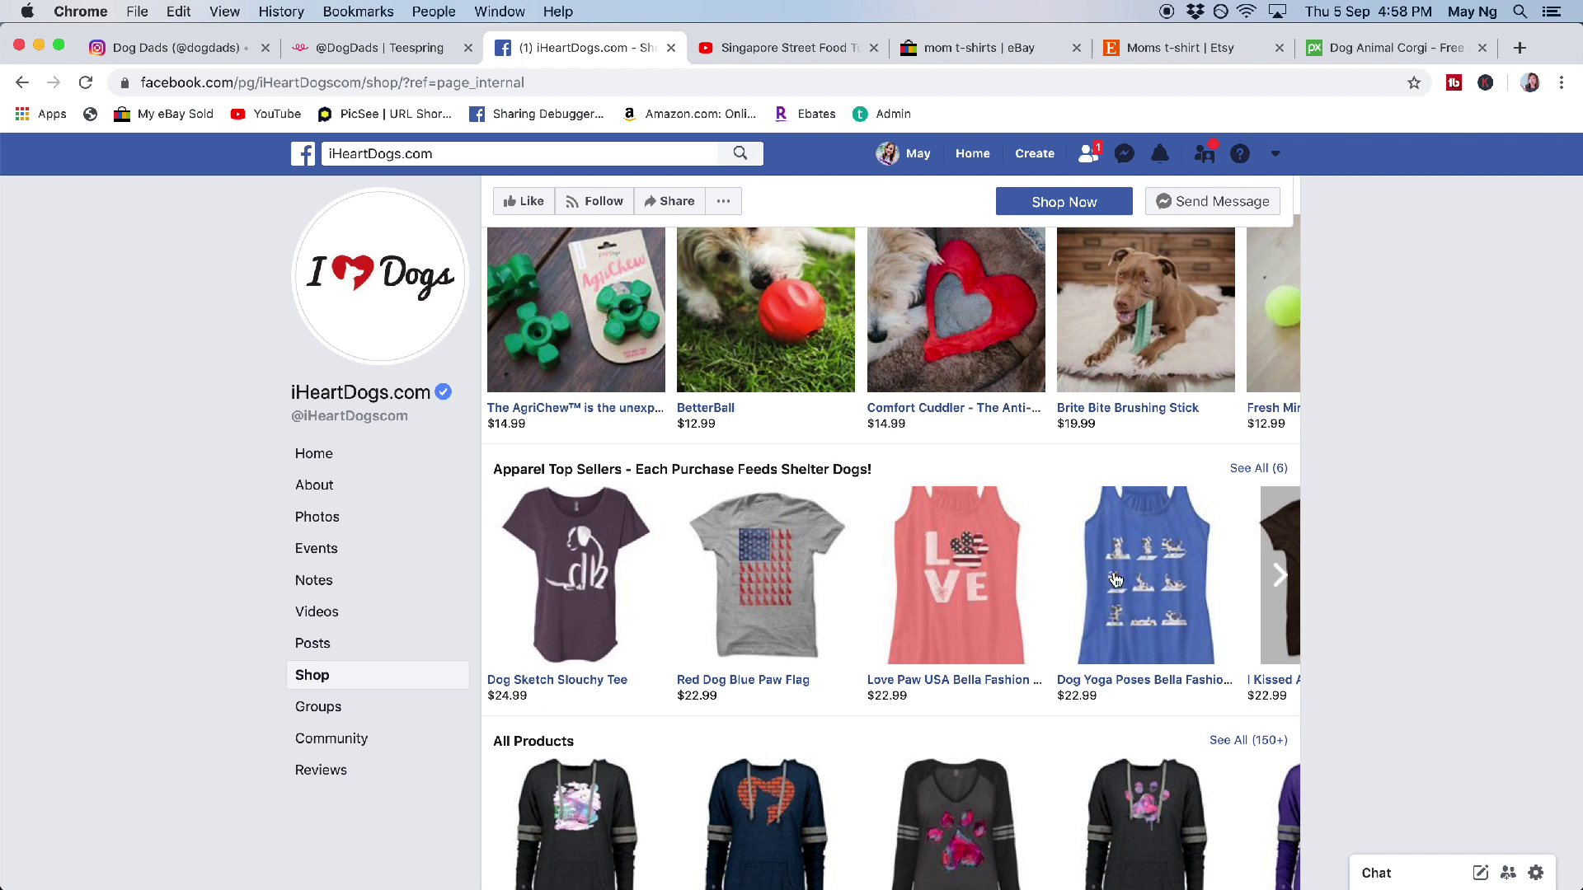
click(1276, 577)
scroll(1273, 581, up, 1)
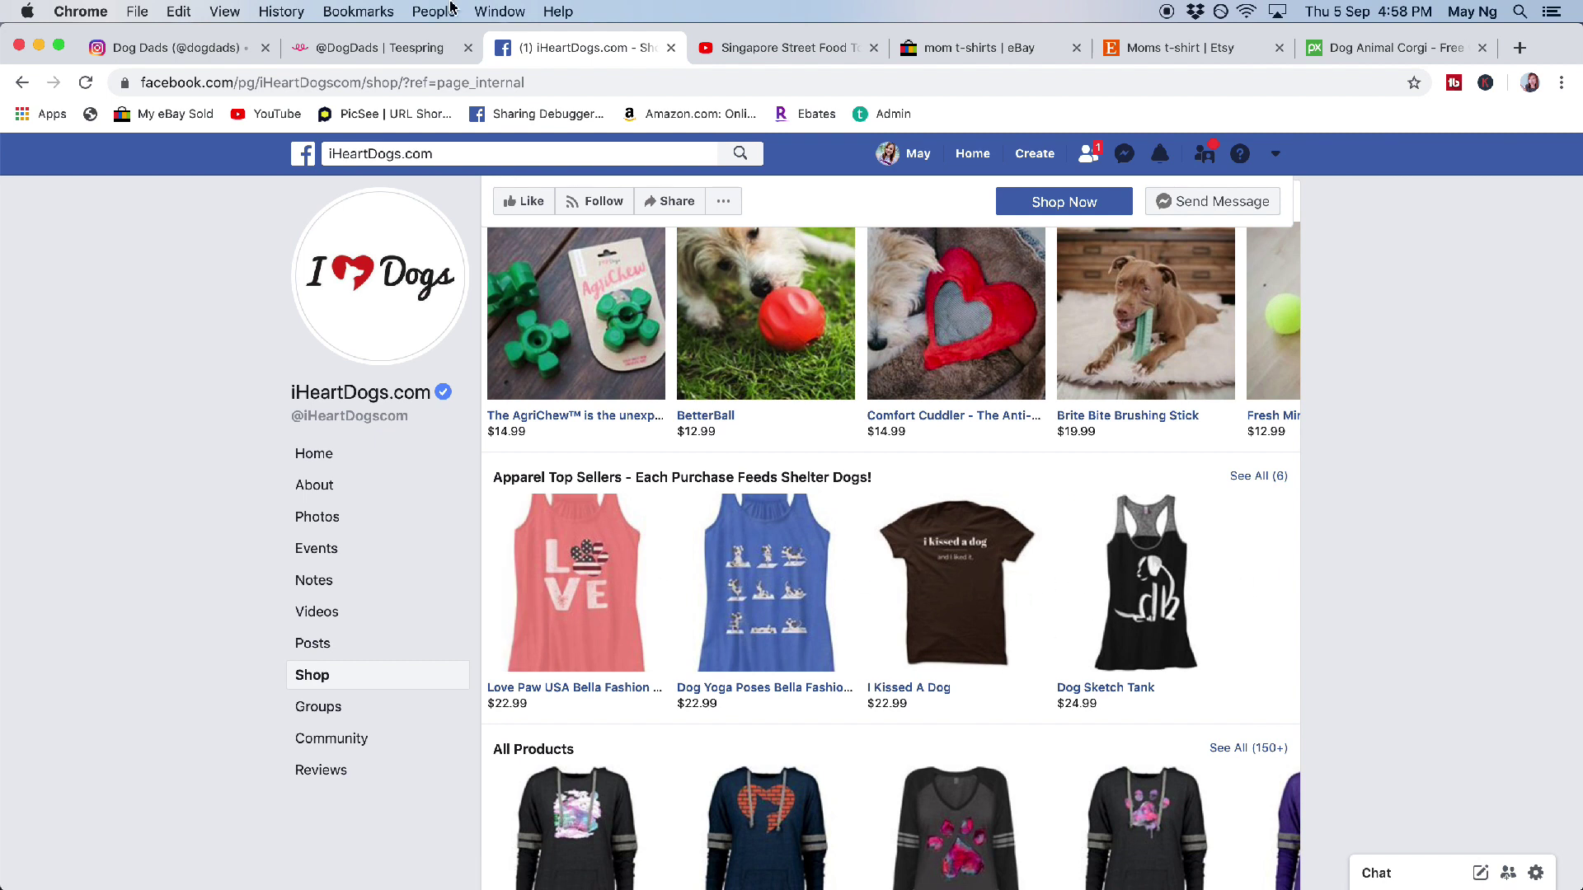
click(779, 49)
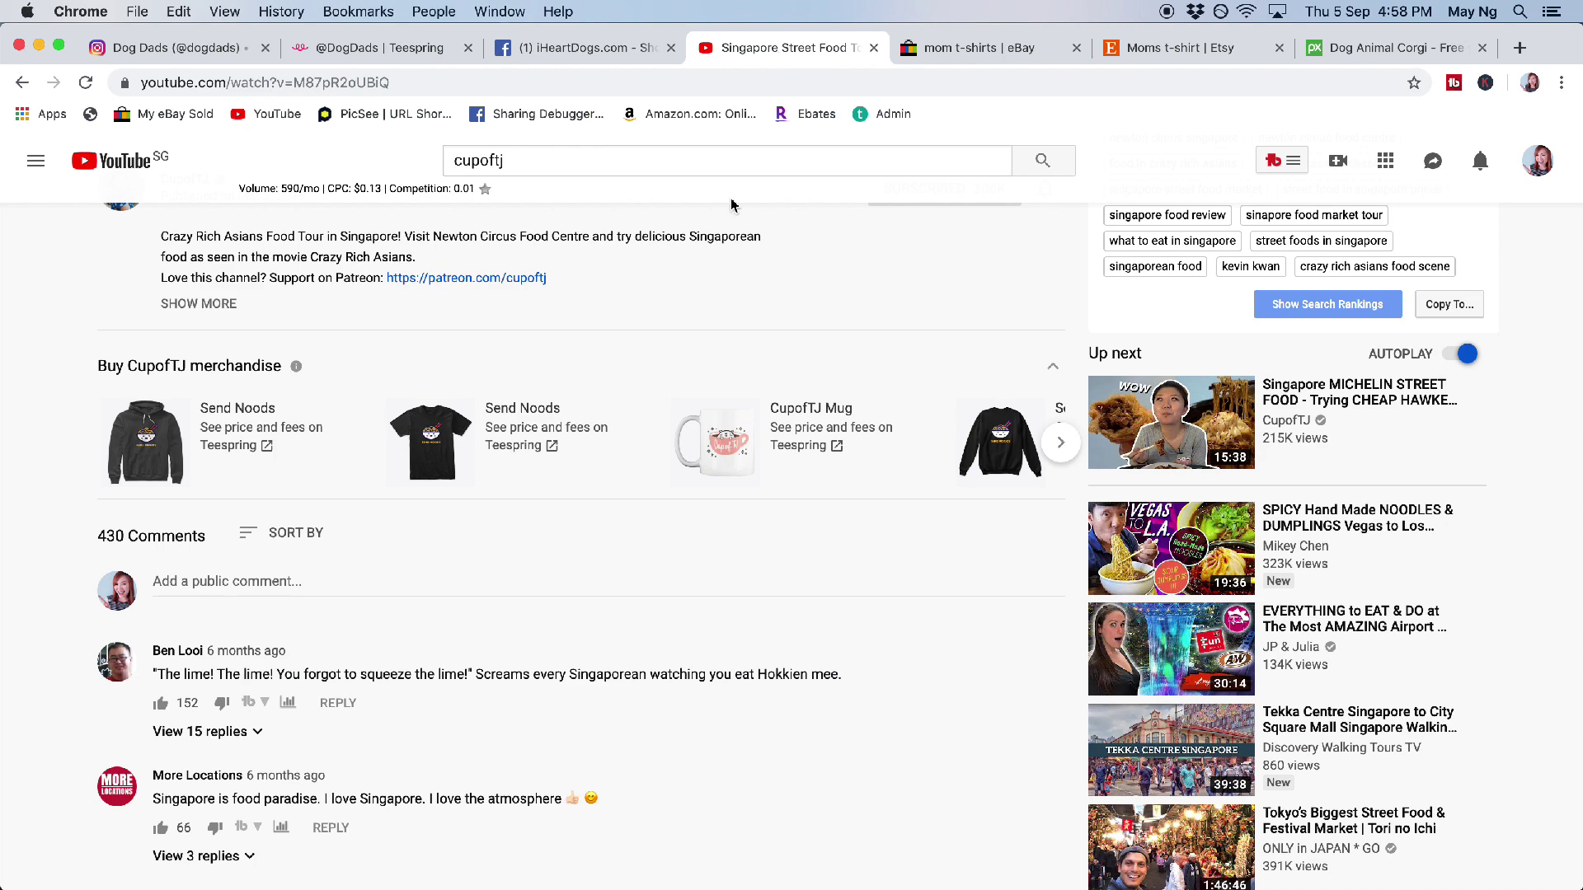
Step: From the Buy CupofTJ merchandise shelf, view the $23.99 Send Noods Premium Tee on Teespring
scroll(731, 205, up, 10)
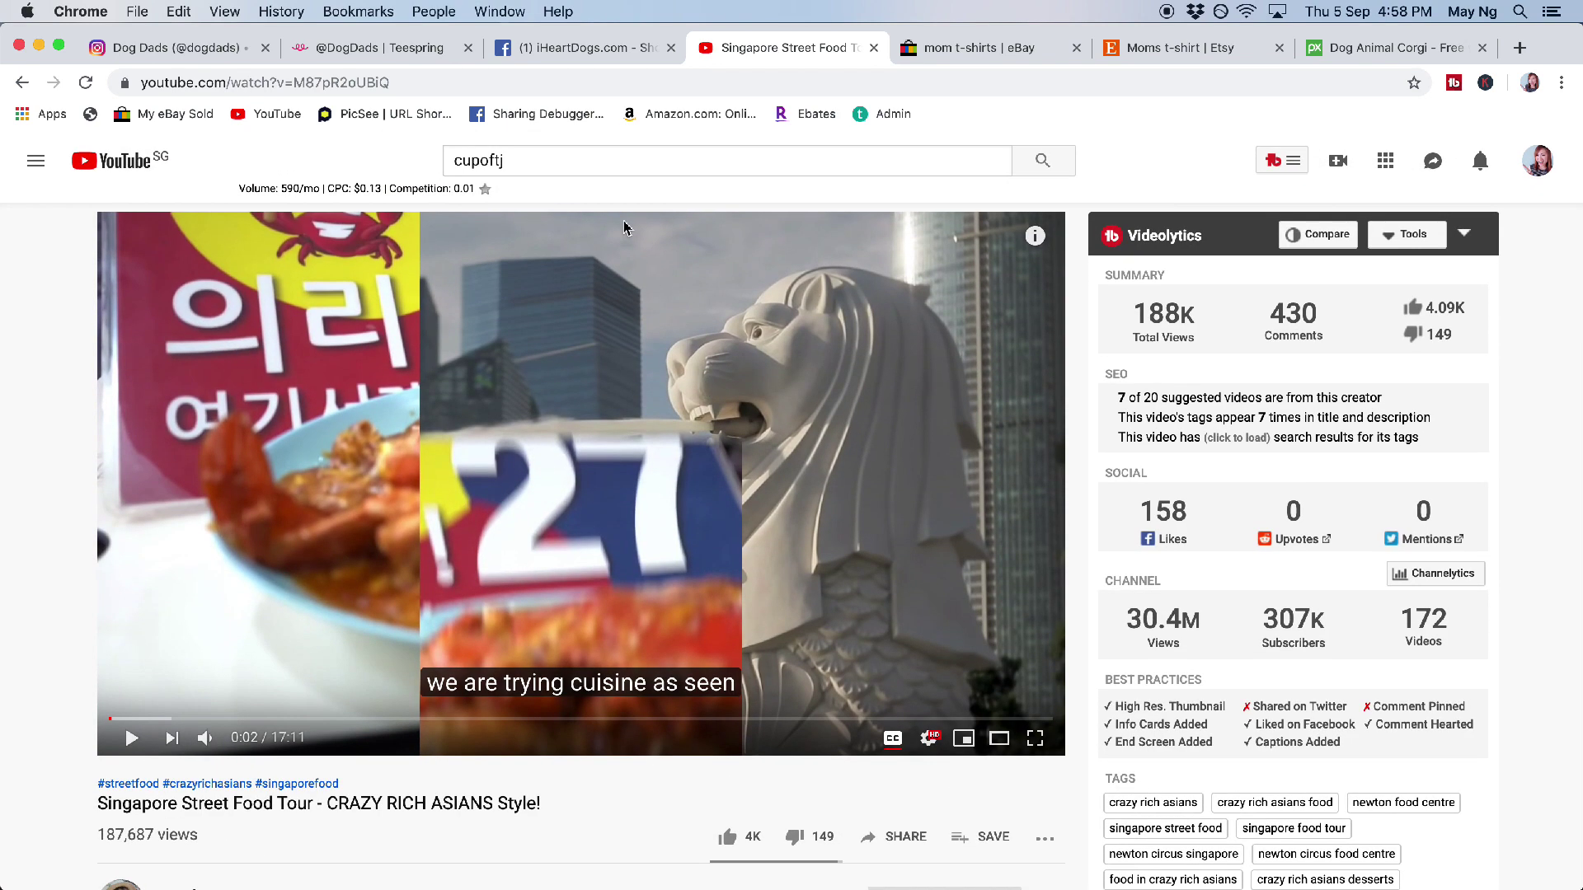
scroll(547, 161, down, 5)
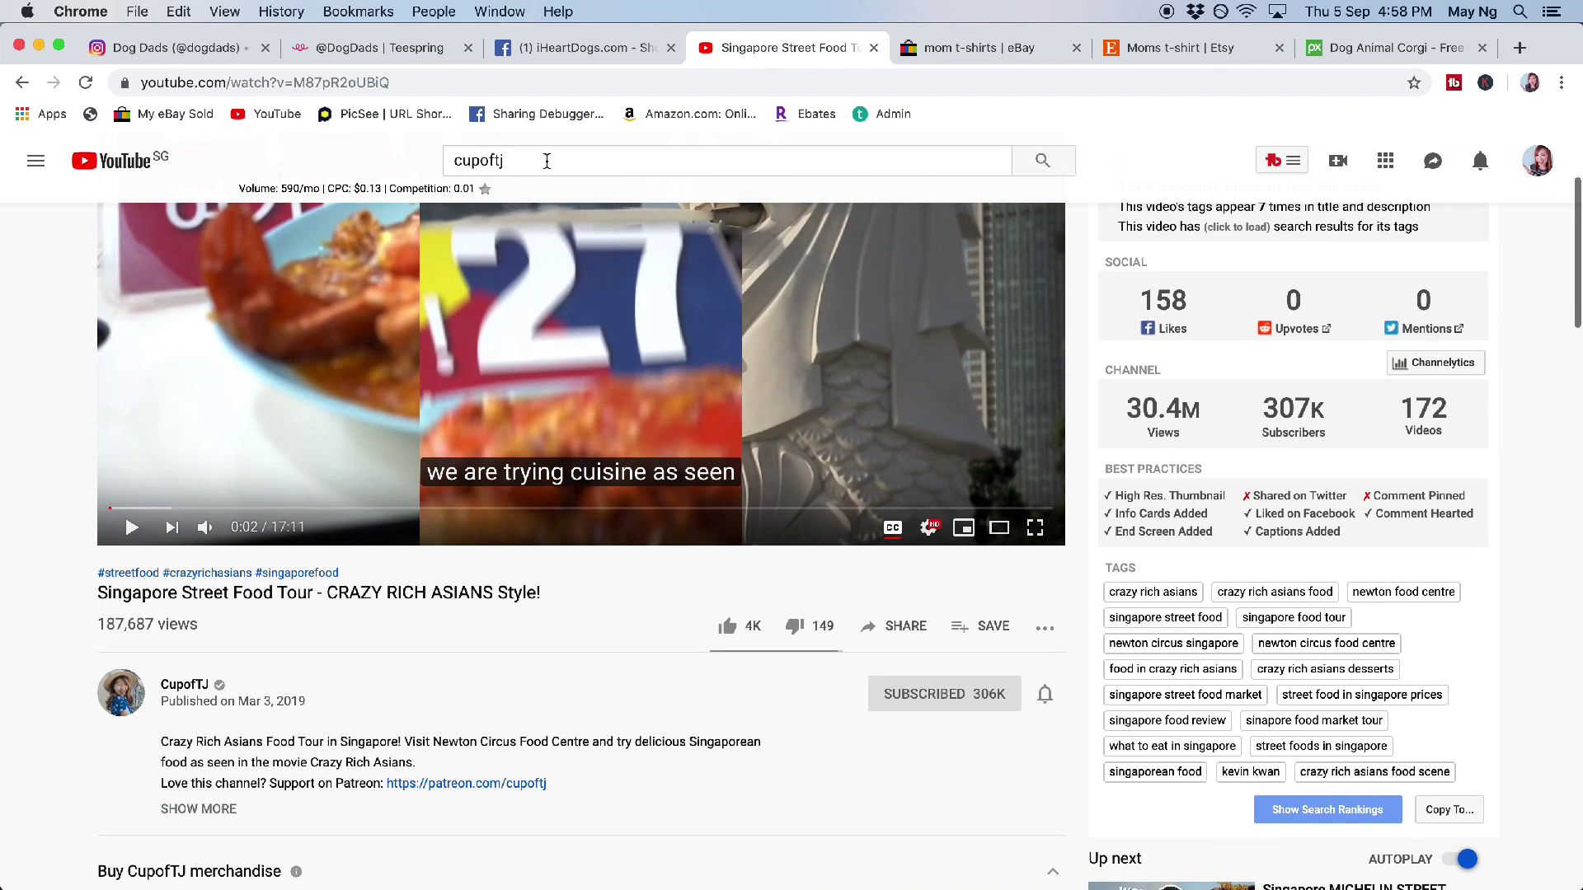
scroll(546, 161, down, 10)
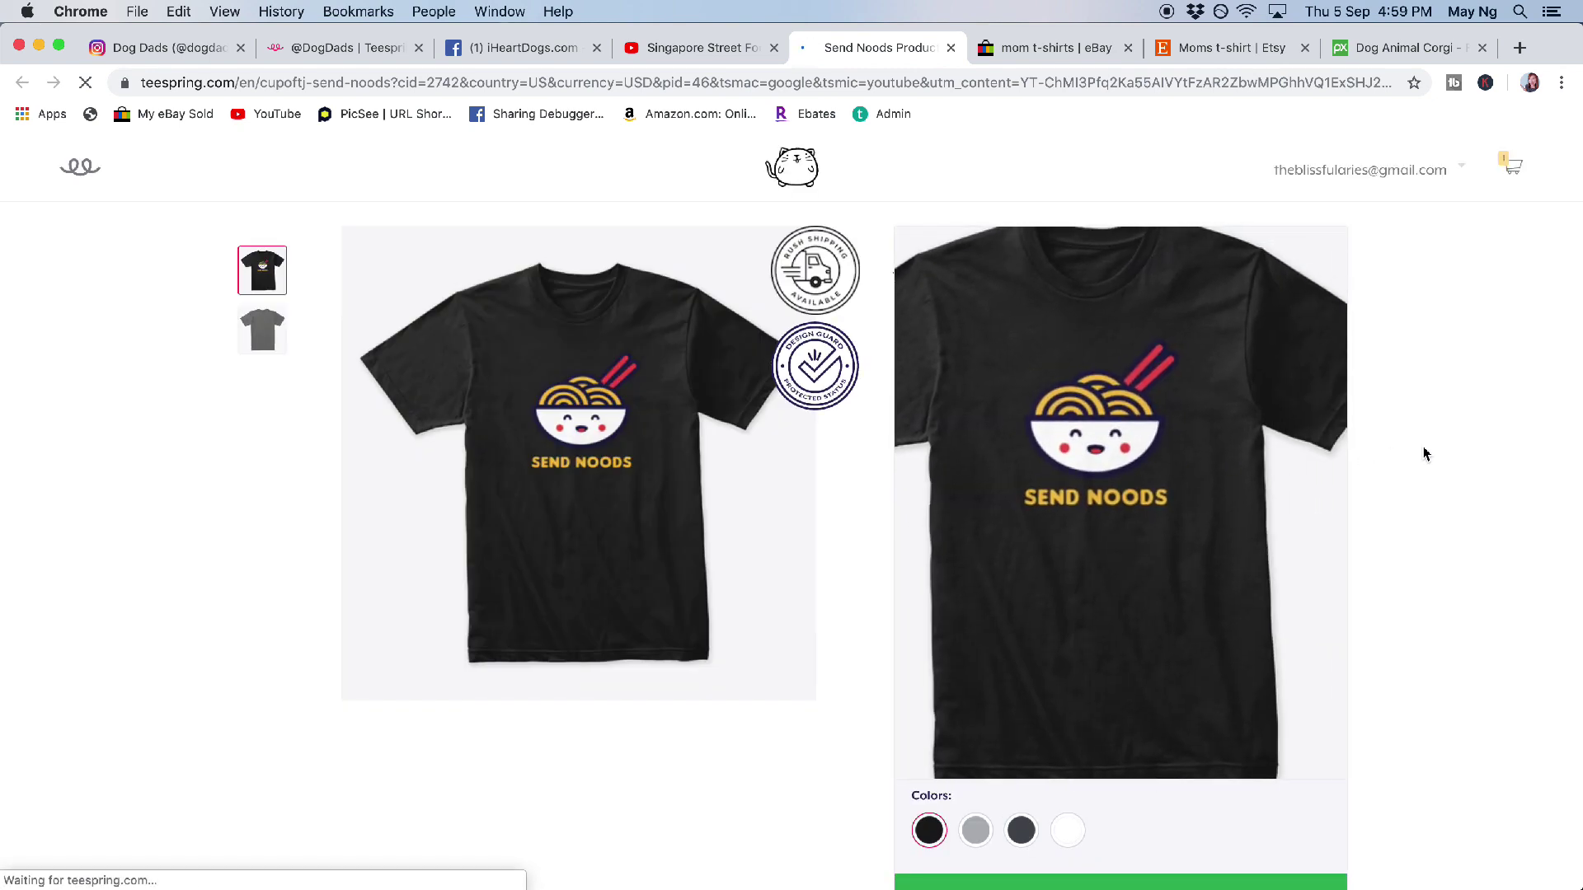
scroll(1311, 604, down, 1)
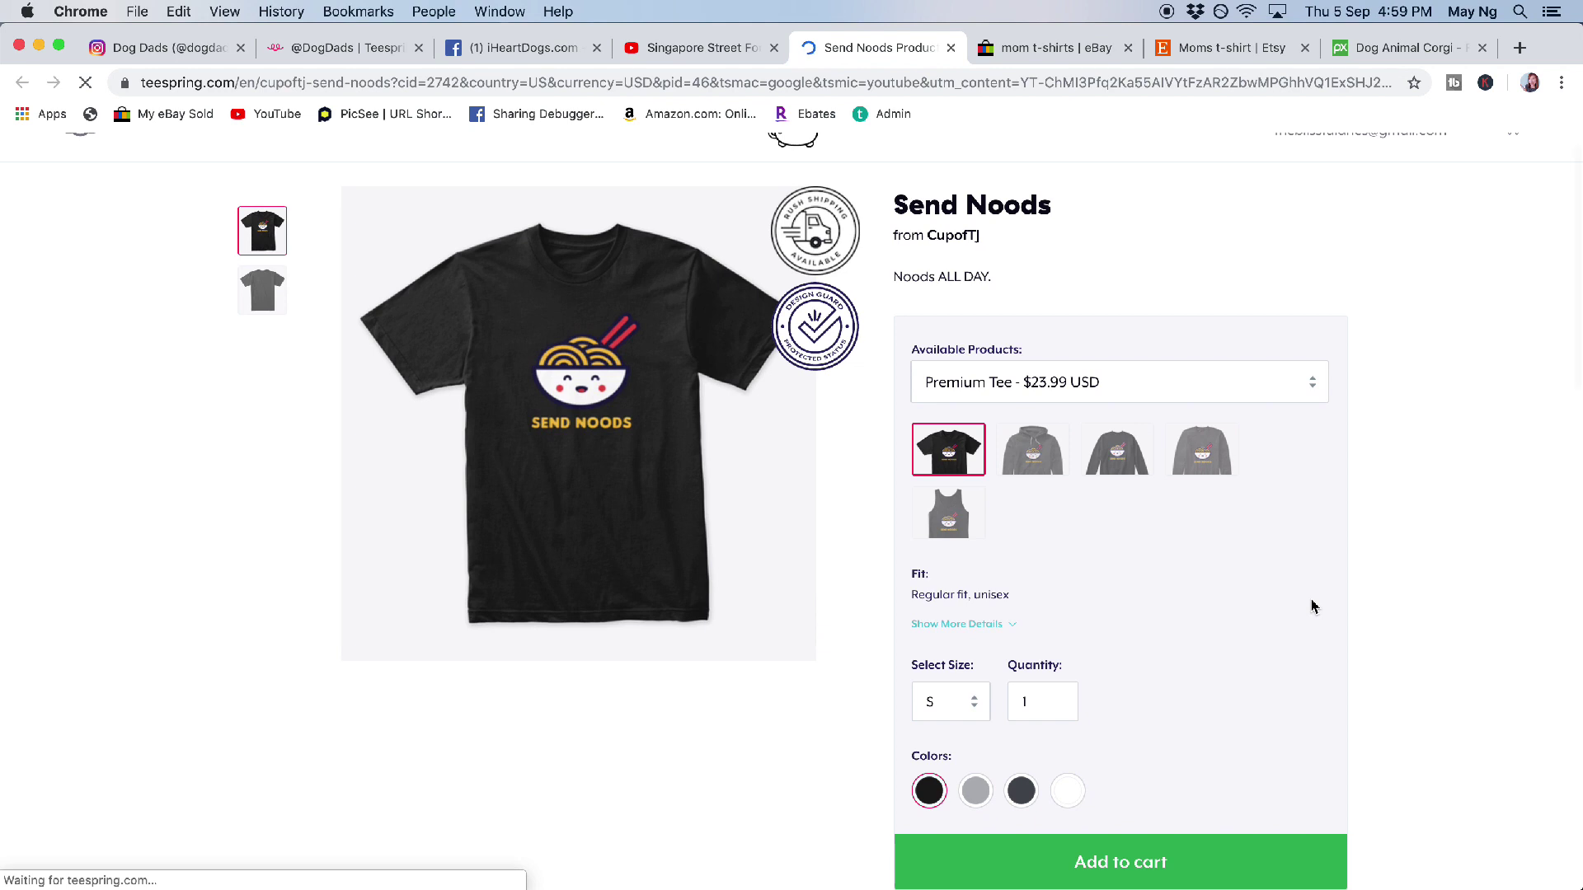
scroll(1313, 606, down, 10)
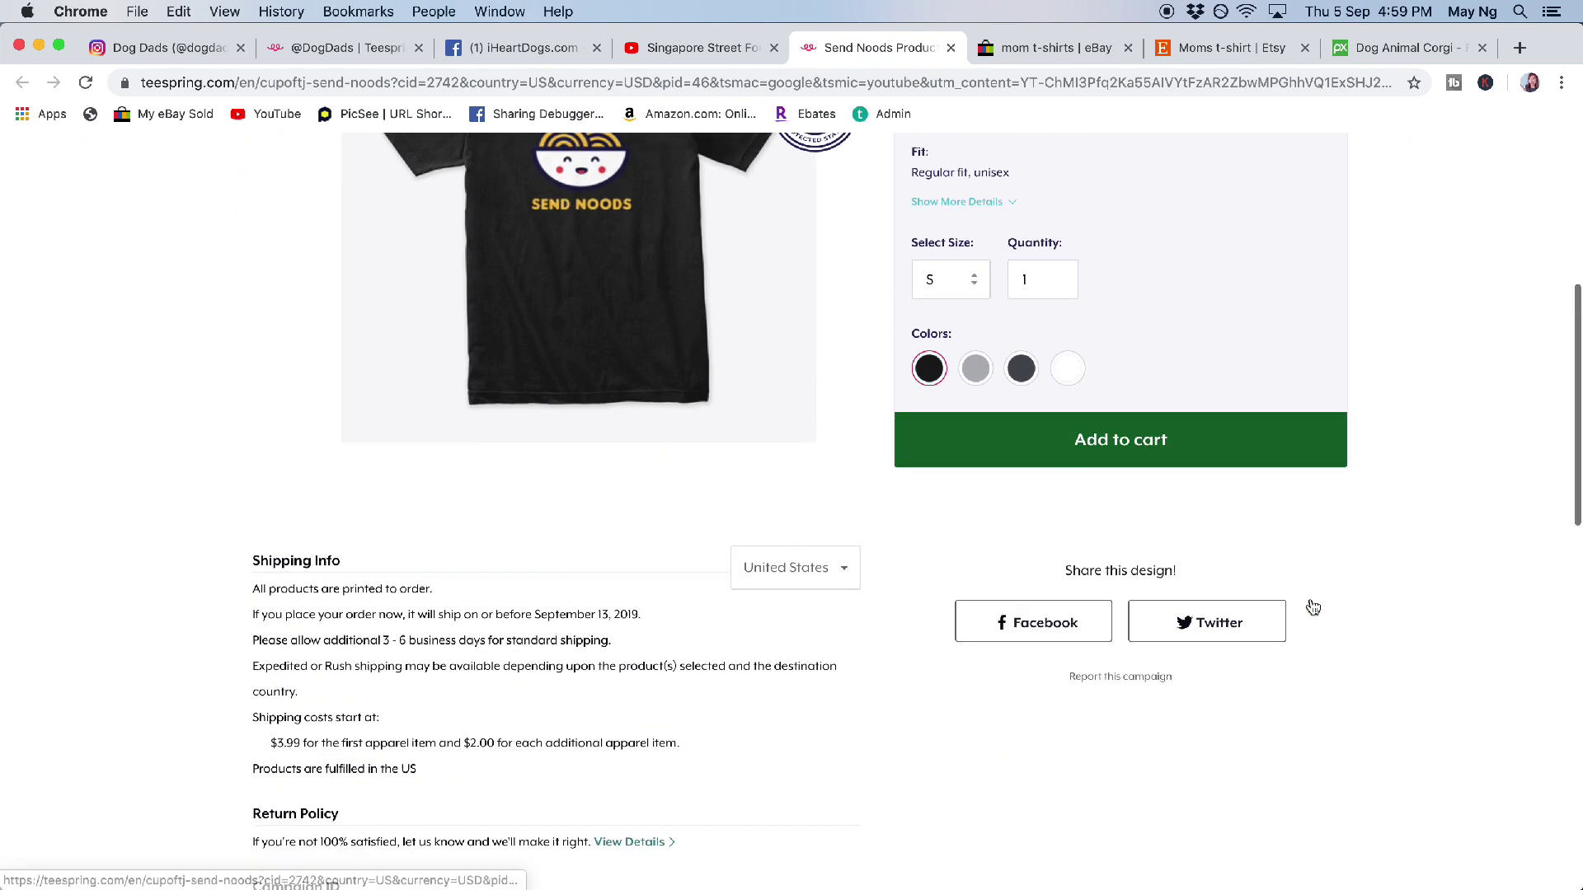
scroll(1311, 606, down, 4)
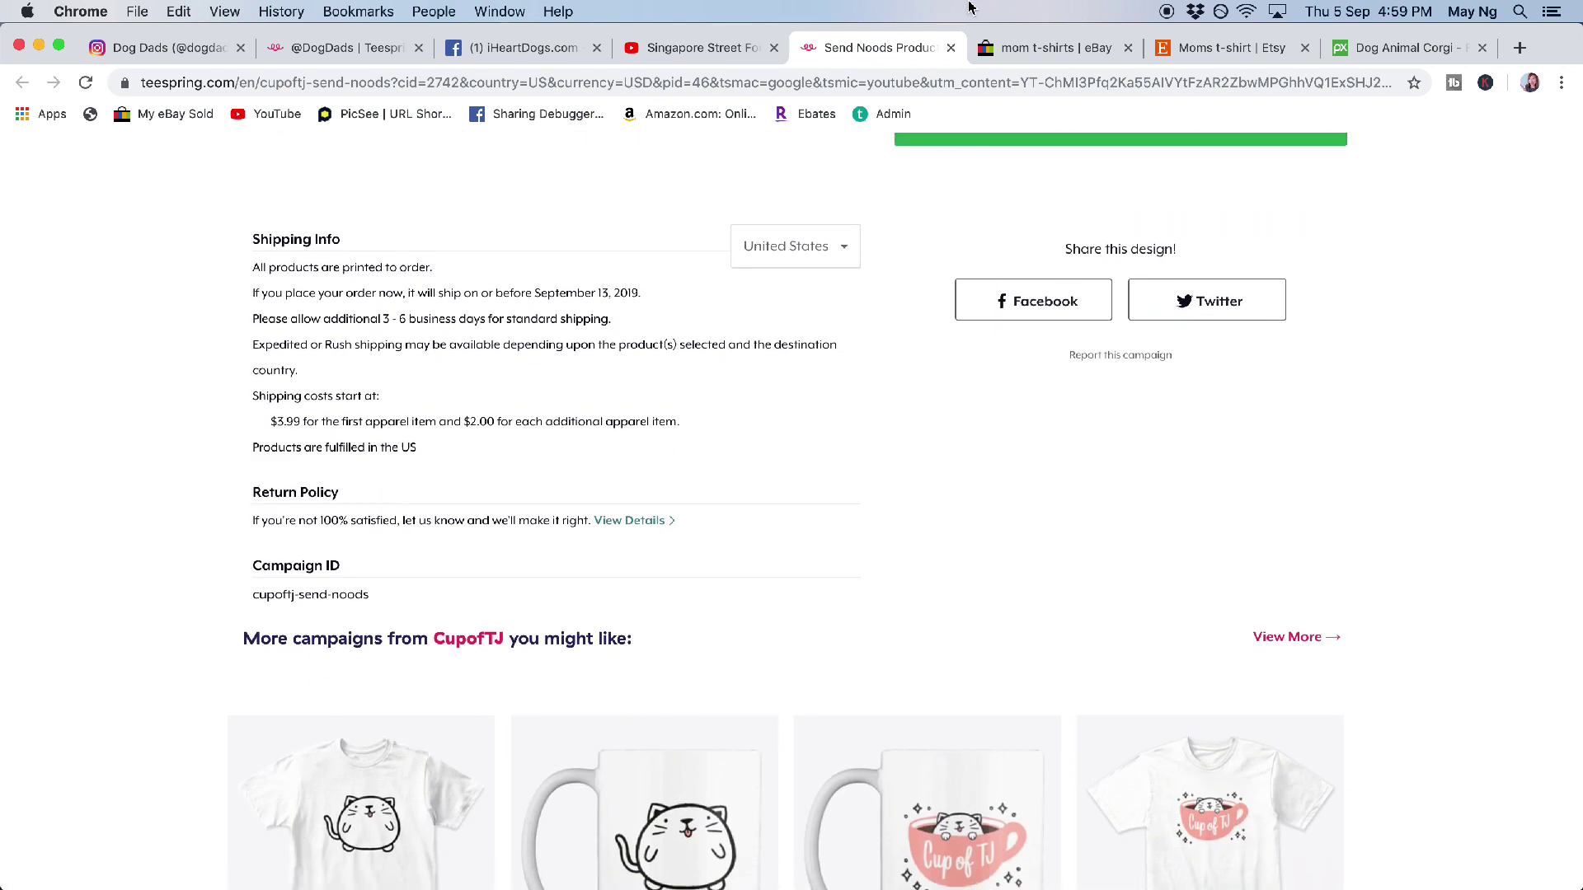
click(1027, 54)
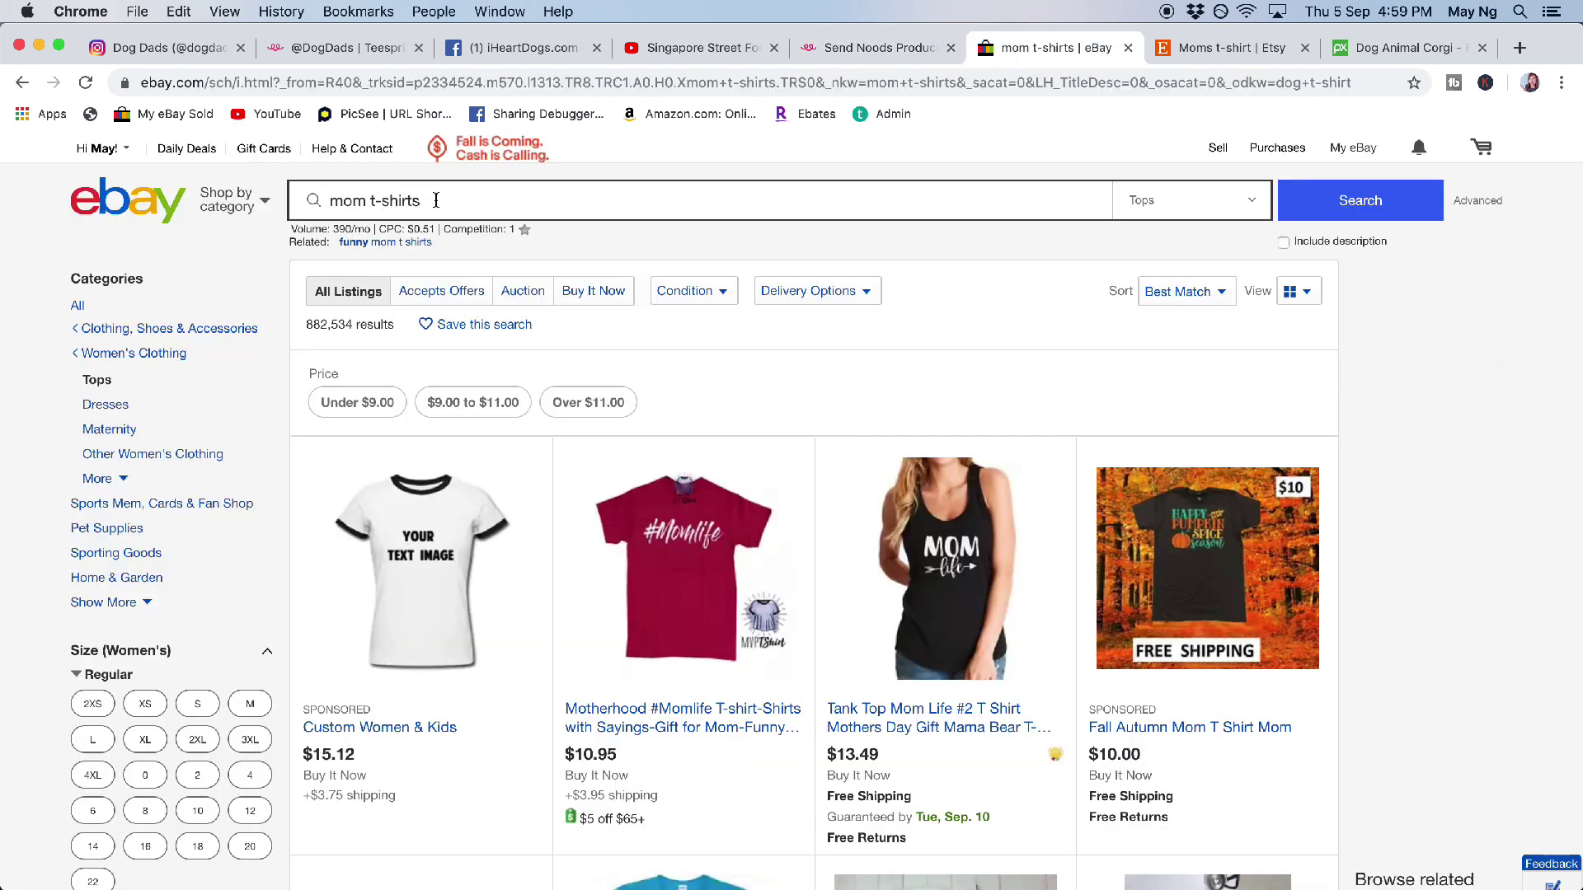
Step: Select the eBay 'mom t-shirts' query, dismiss its suggestions, and scroll the results
triple_click(329, 199)
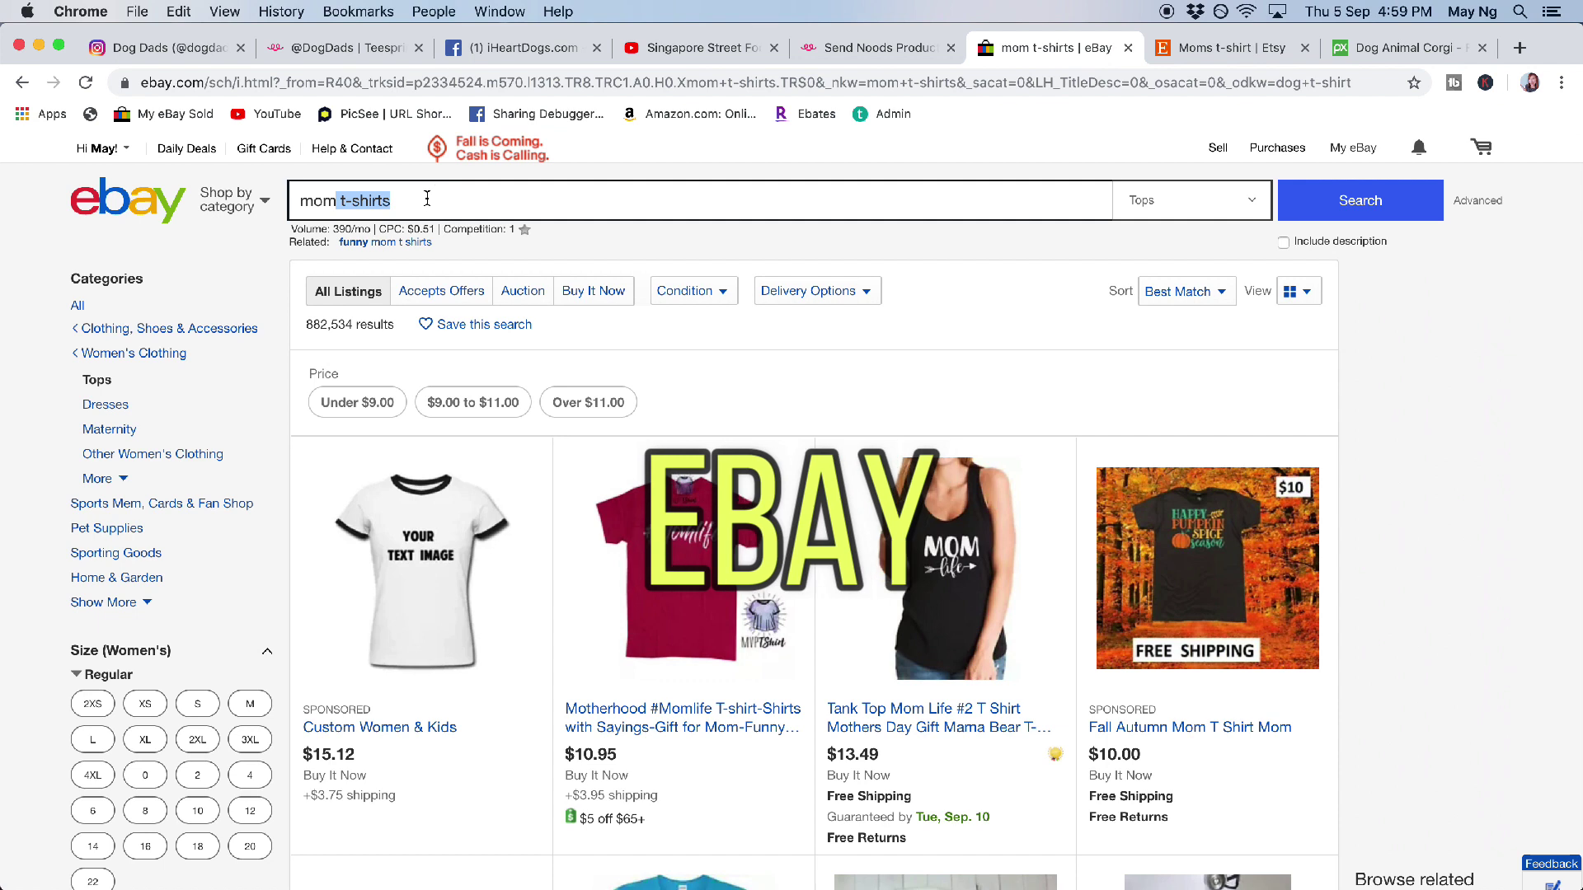
click(735, 200)
click(1381, 346)
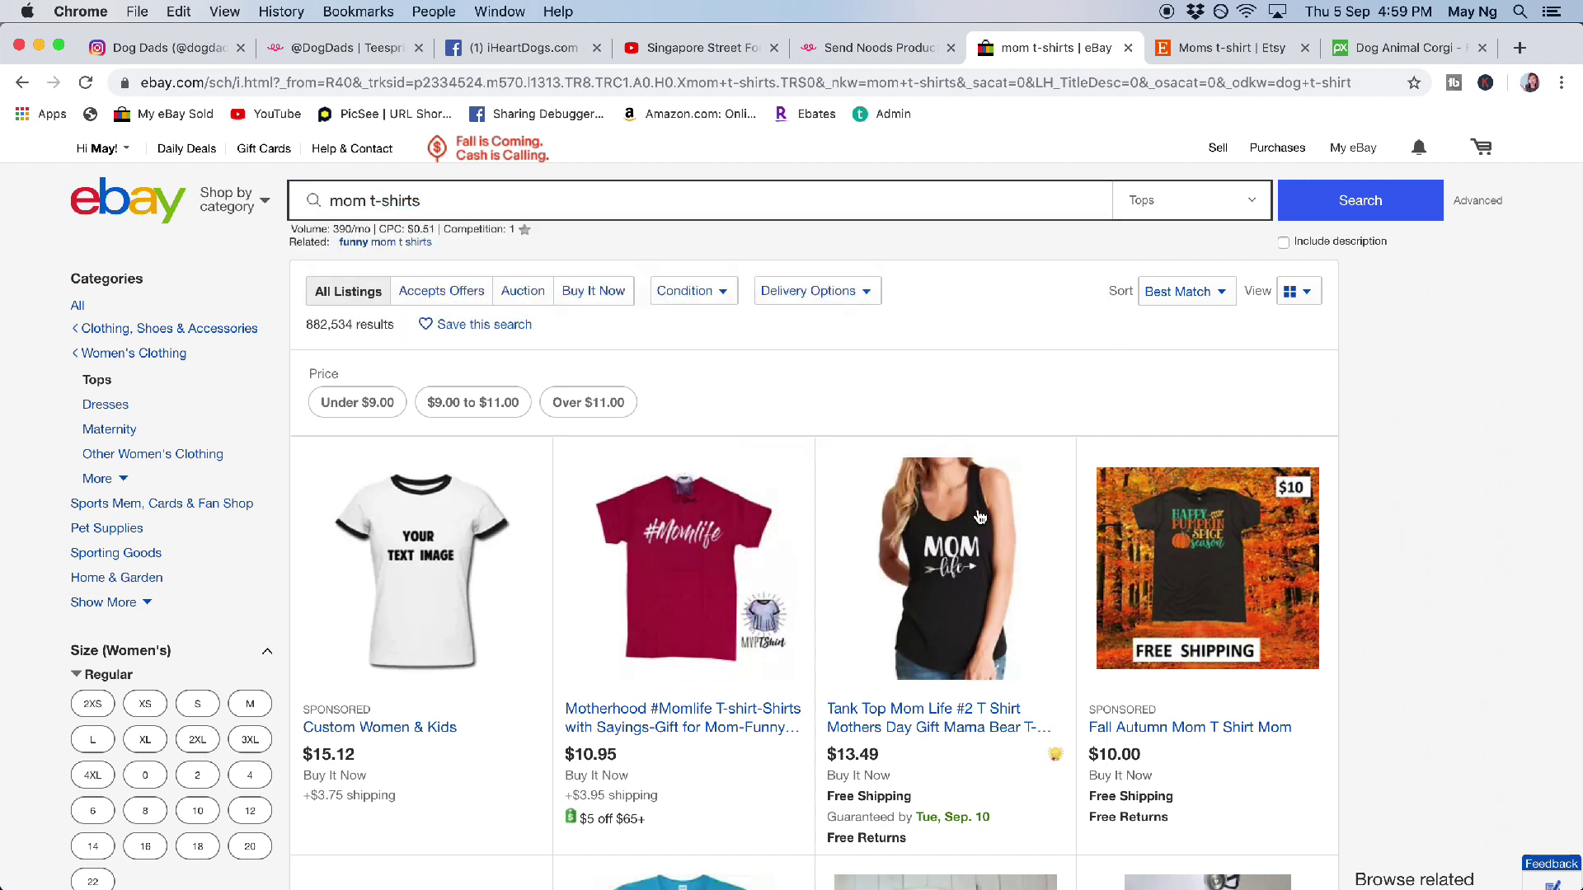
scroll(814, 606, down, 3)
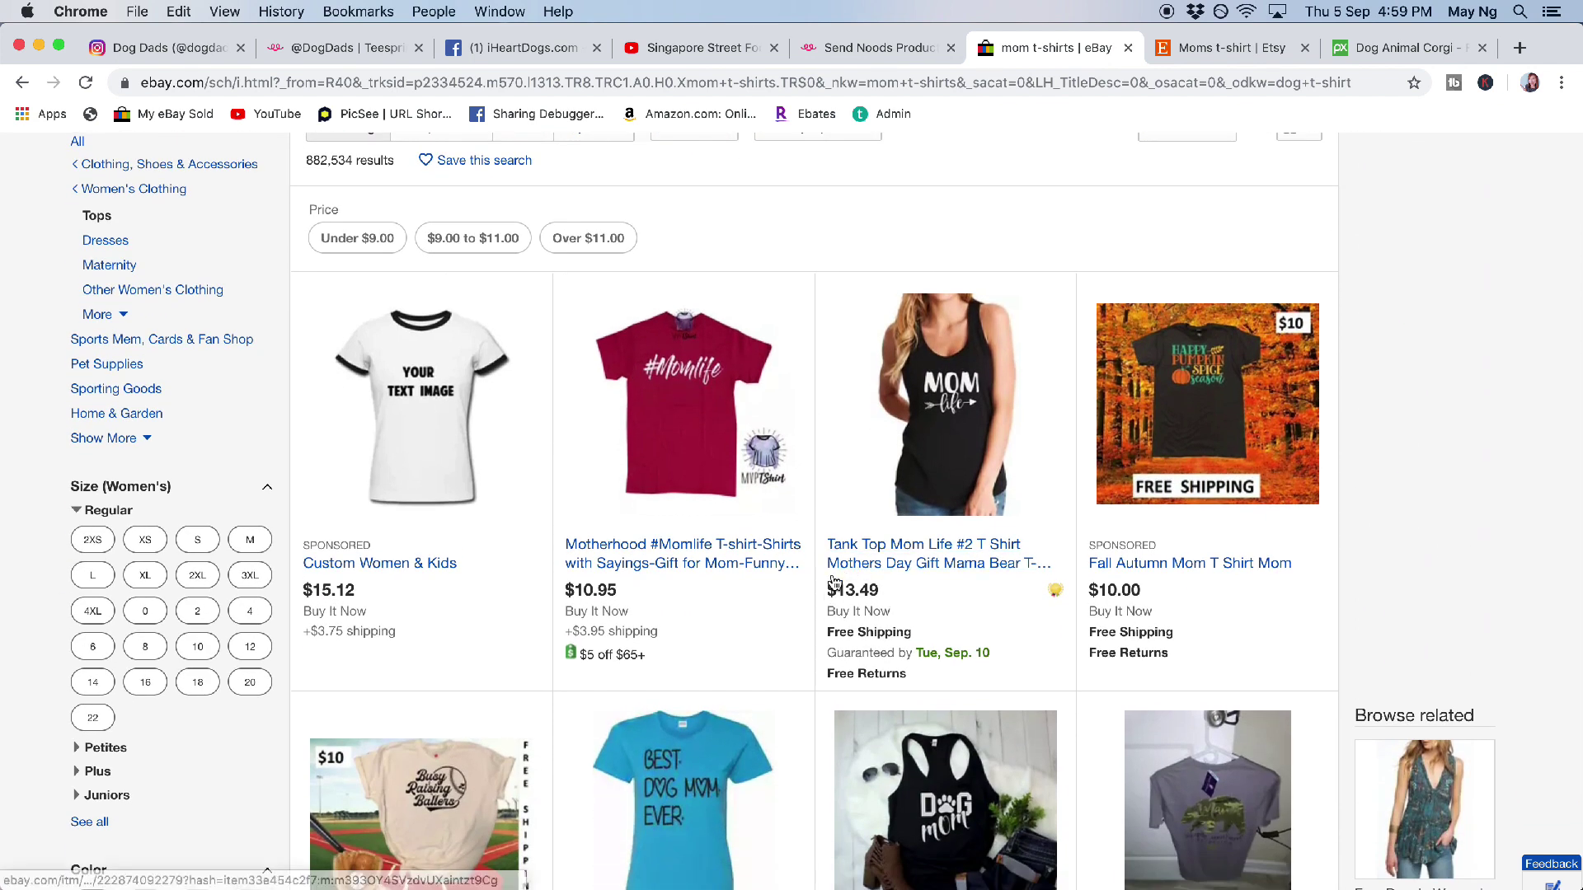
scroll(887, 603, down, 3)
Step: Scroll through Etsy's 236,208 'moms t-shirt' results
key(ctrl+Tab)
scroll(665, 674, up, 5)
scroll(562, 417, up, 2)
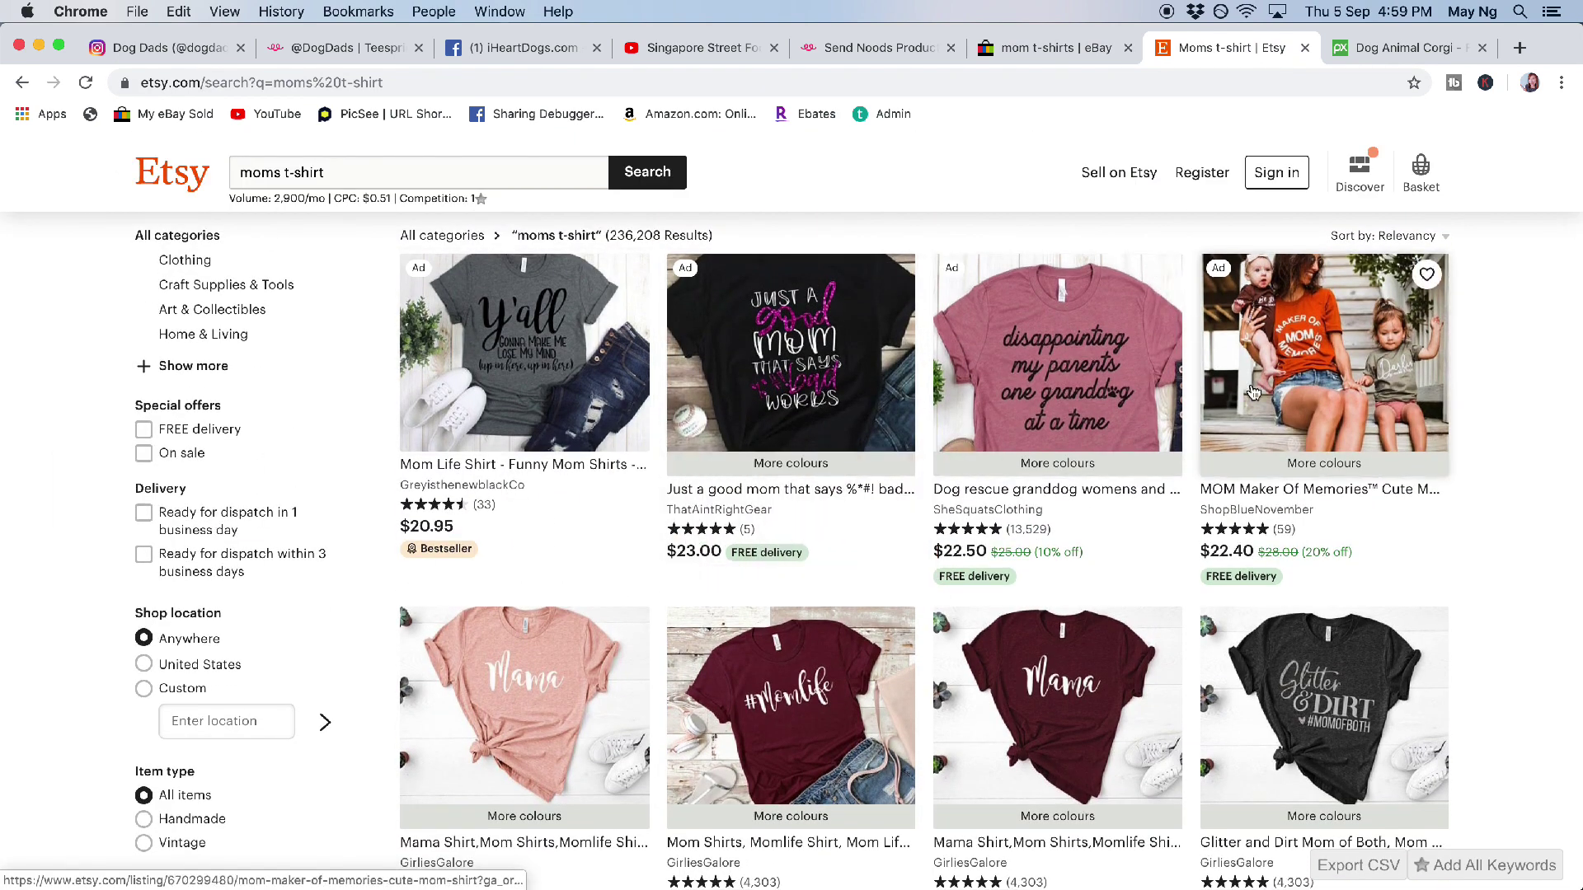
scroll(701, 371, down, 1)
scroll(563, 364, down, 4)
scroll(564, 364, down, 4)
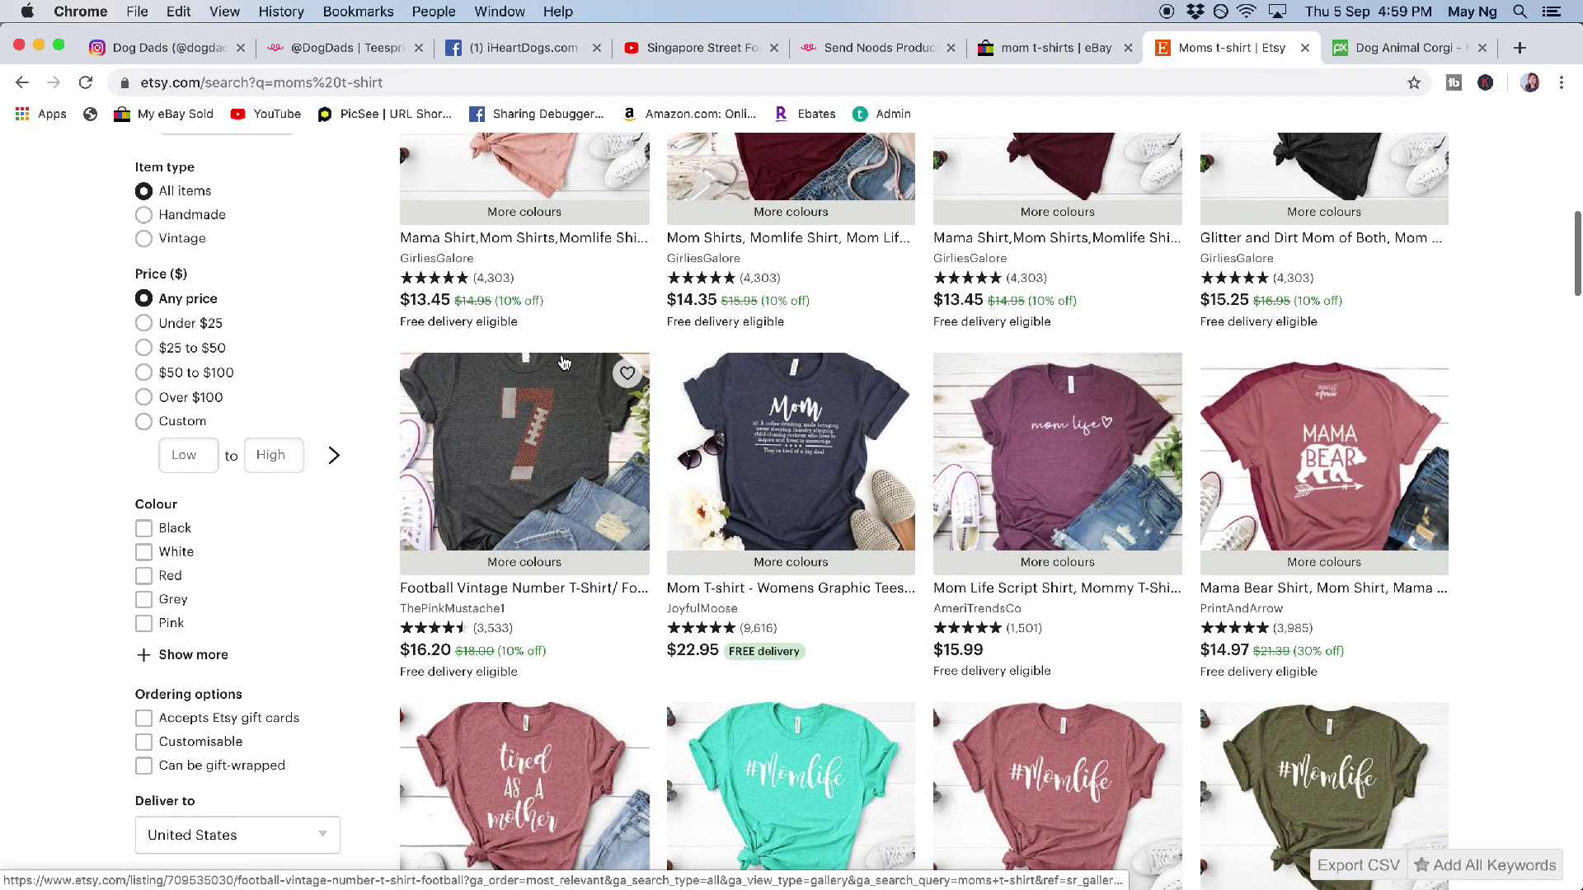
scroll(666, 704, down, 10)
scroll(1414, 603, down, 6)
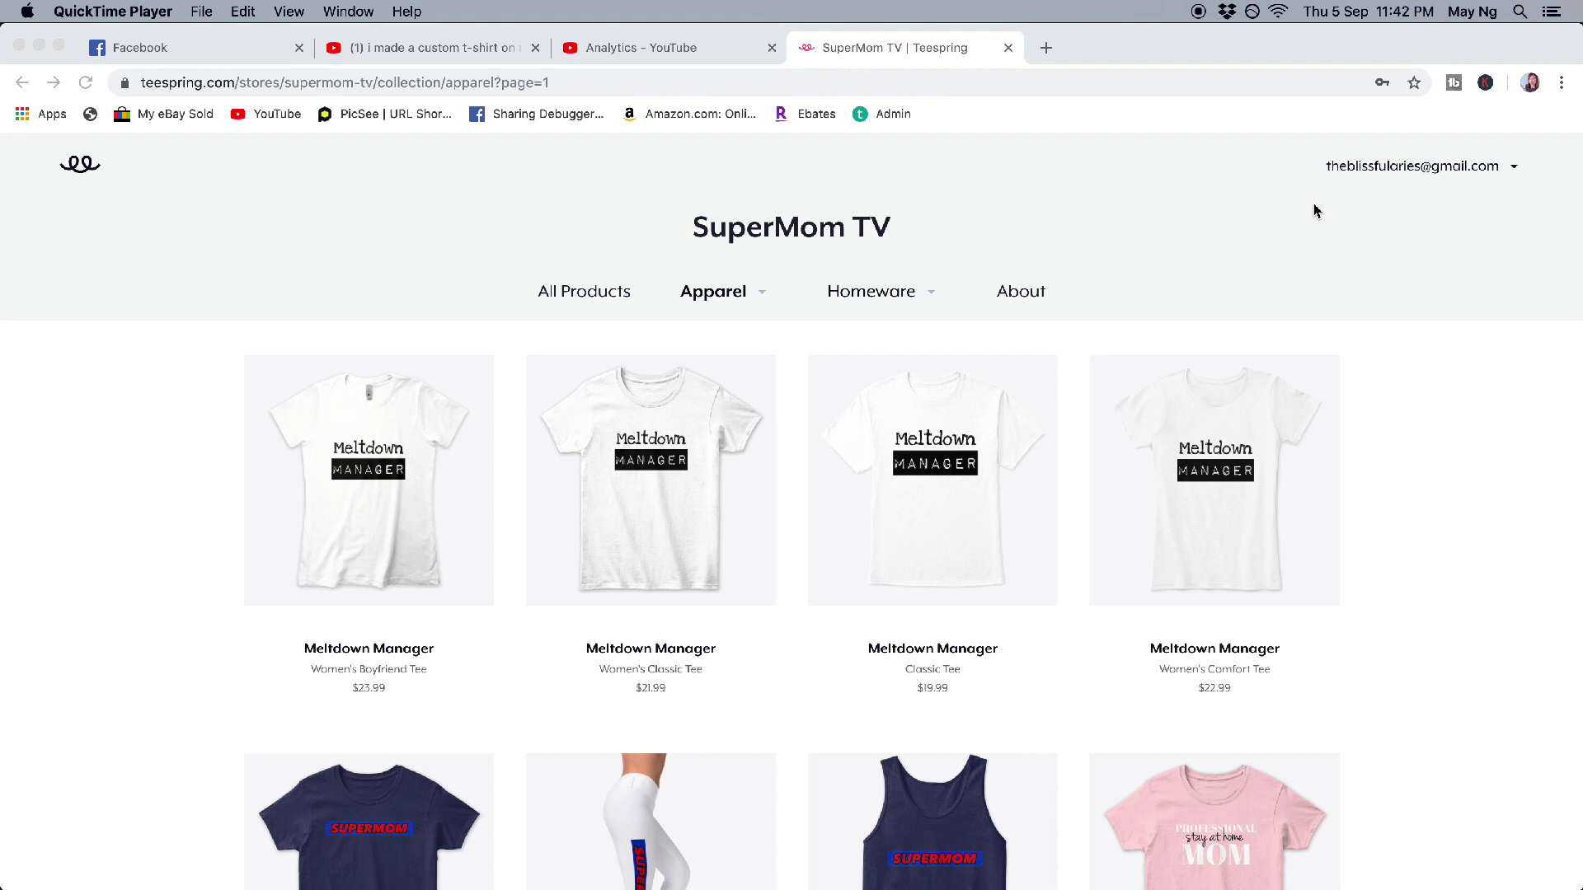
scroll(1316, 211, down, 2)
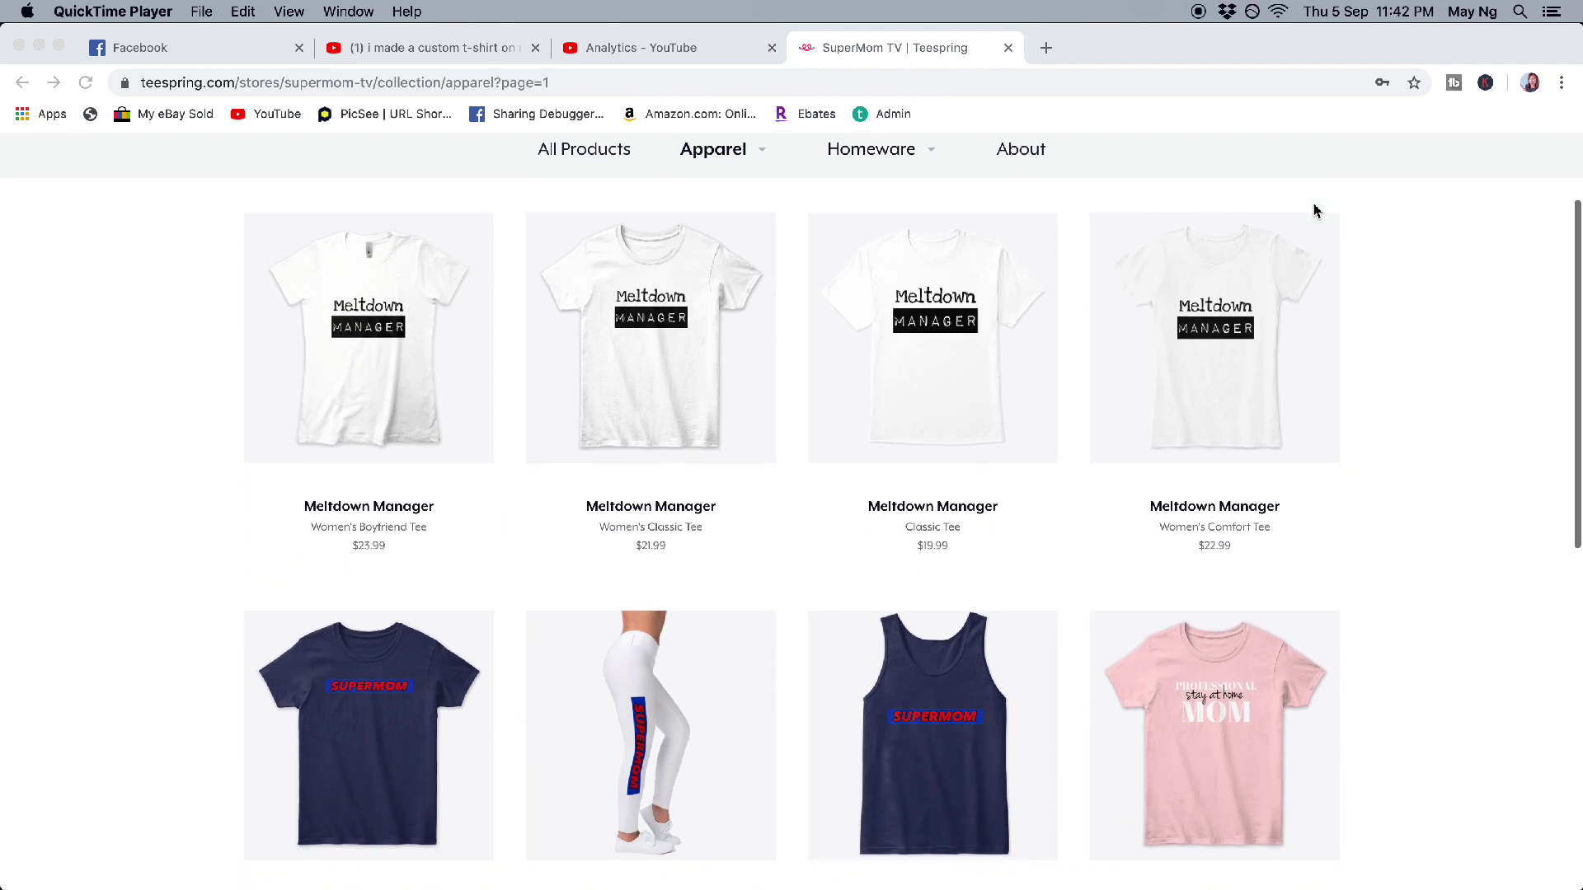
scroll(1316, 211, down, 2)
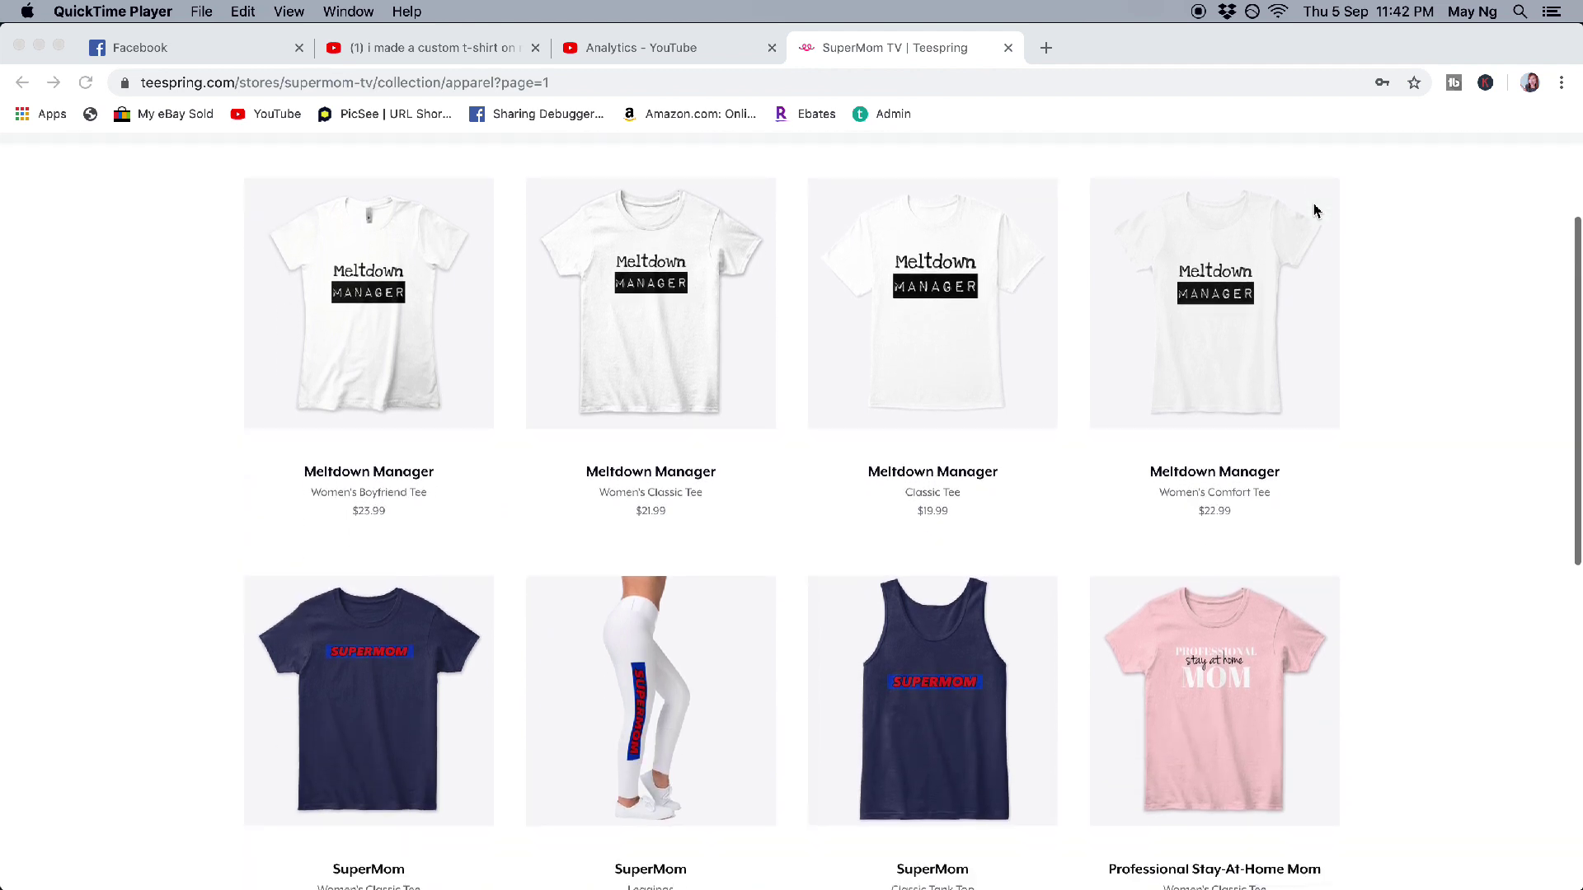
scroll(1315, 211, down, 1)
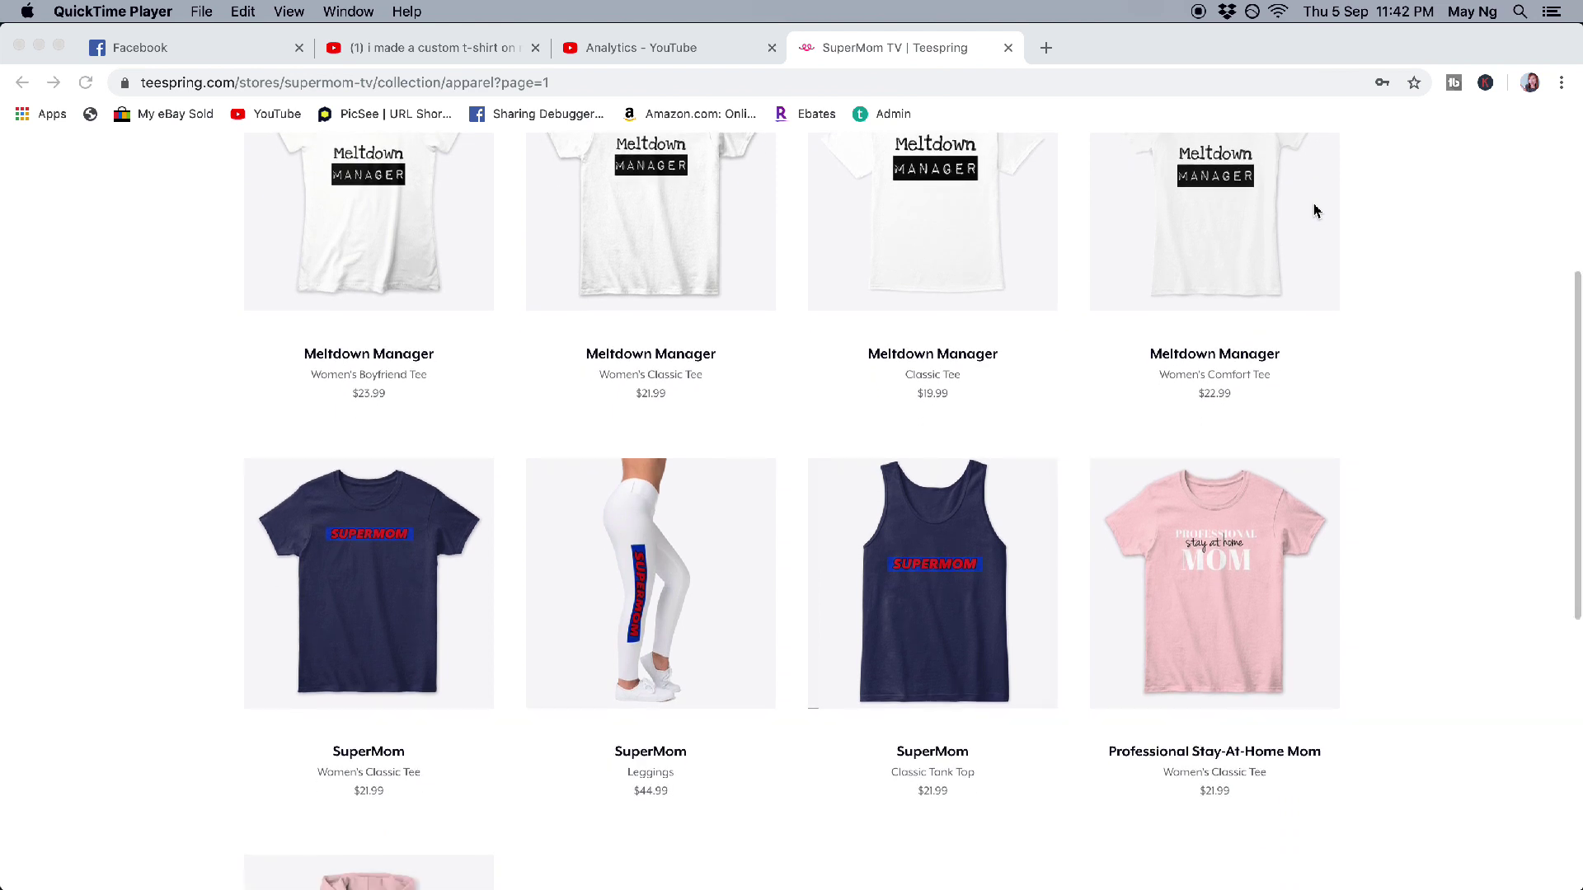
scroll(1316, 211, down, 3)
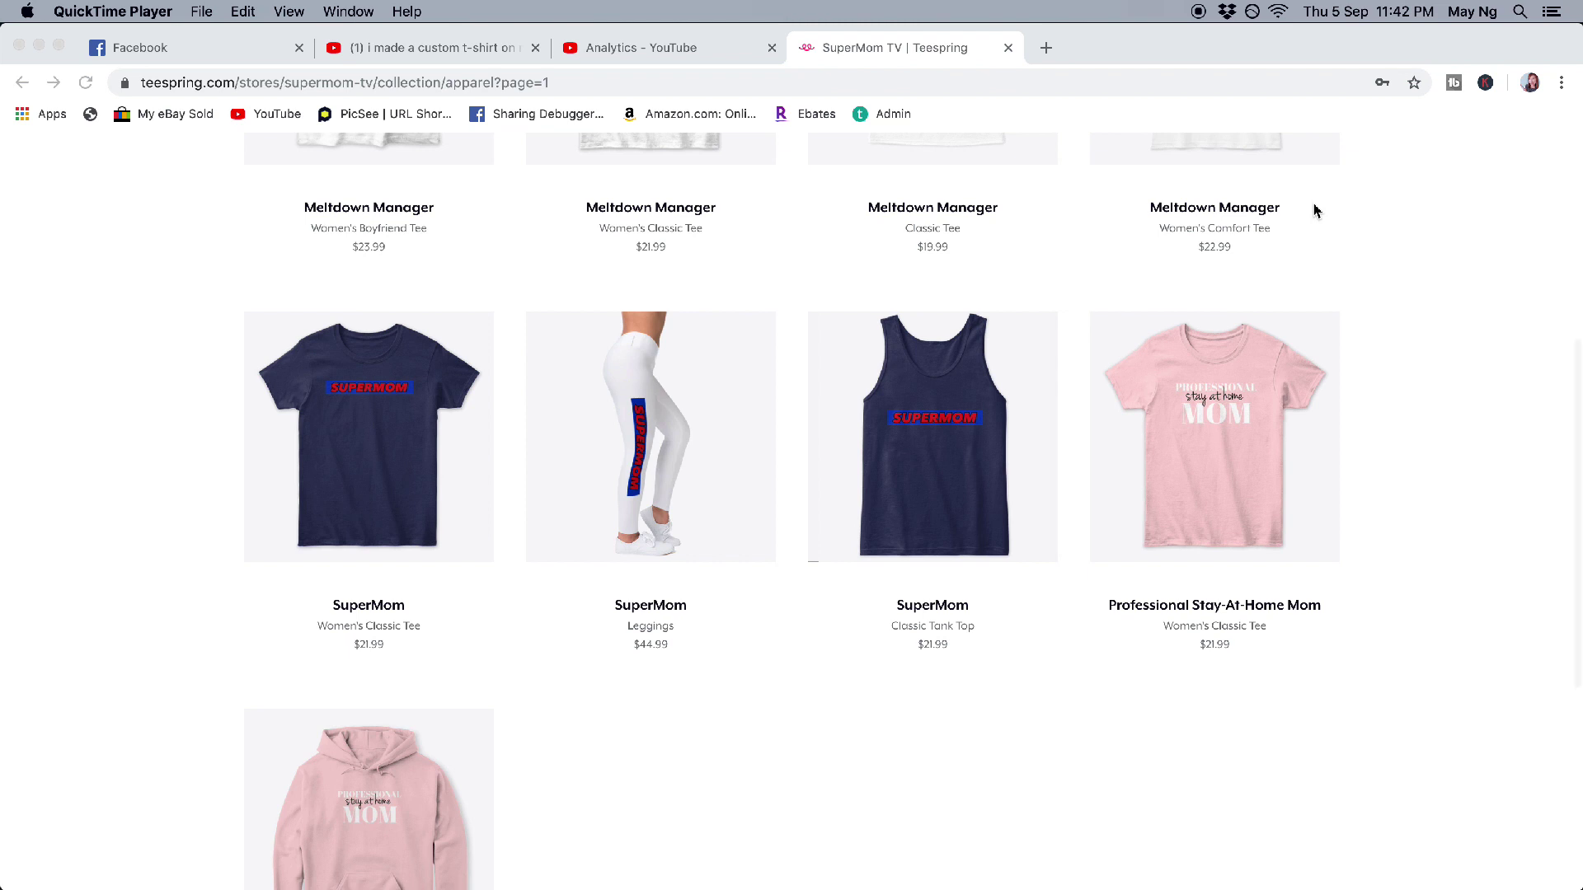
scroll(1316, 211, down, 3)
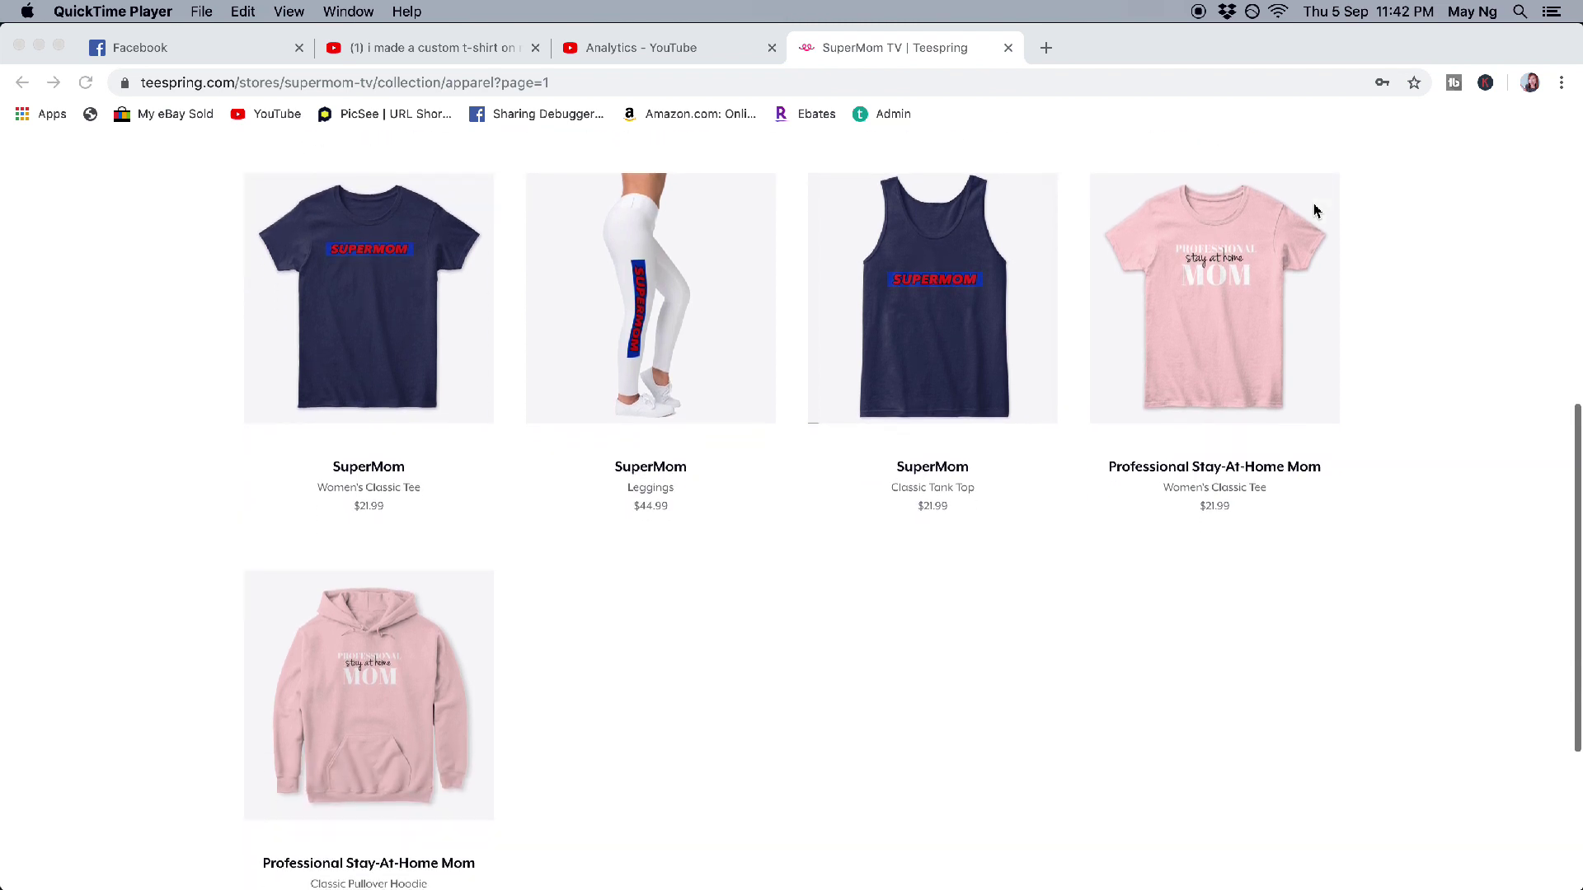
scroll(1316, 211, down, 1)
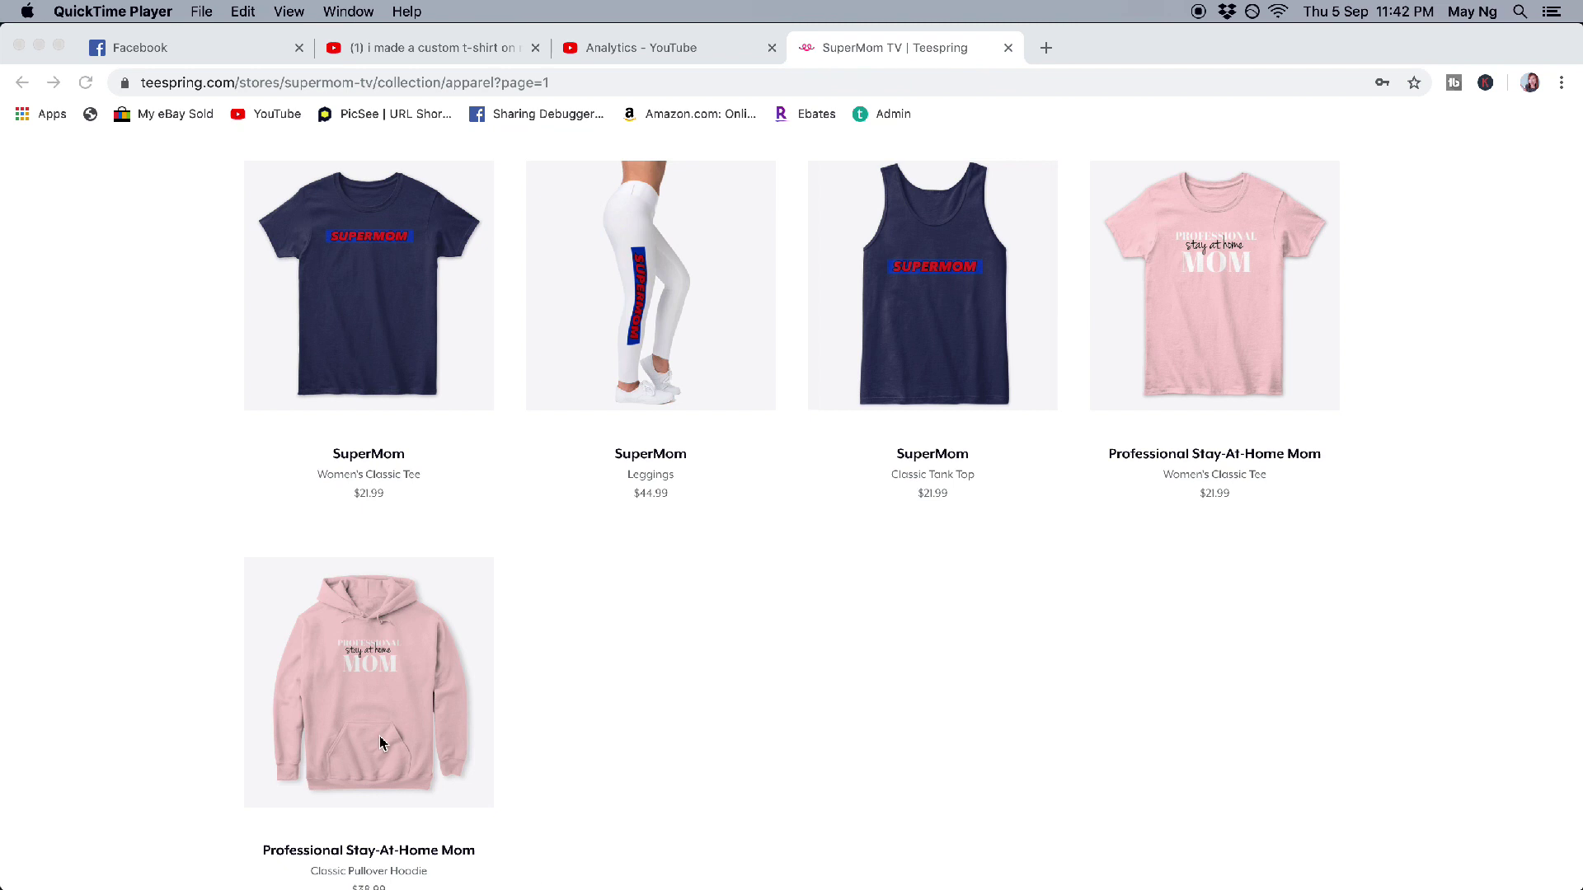
scroll(380, 742, down, 2)
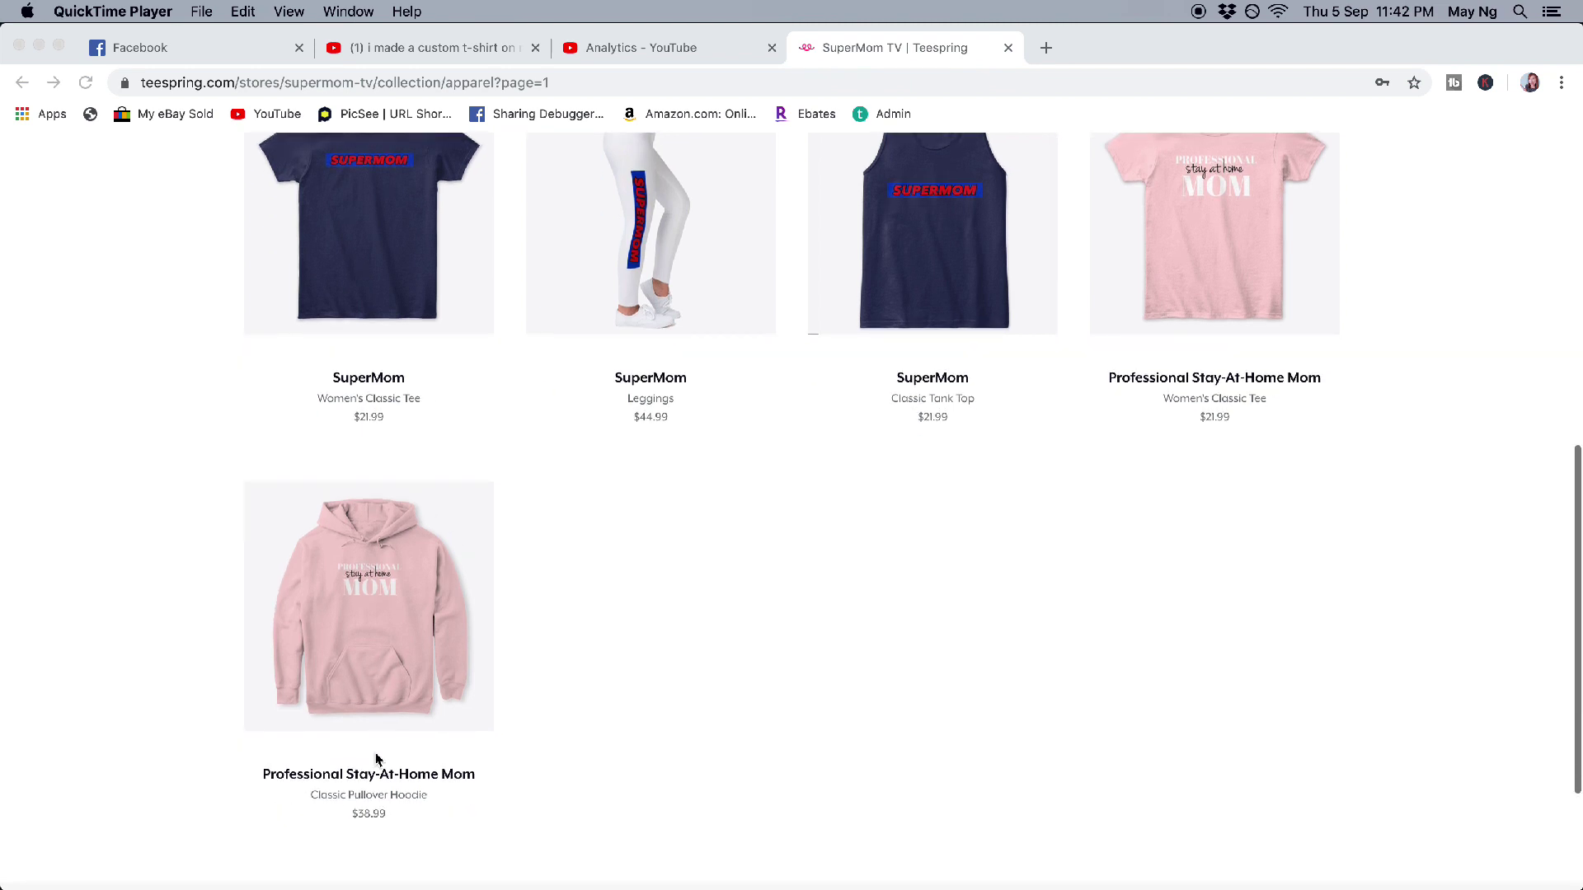